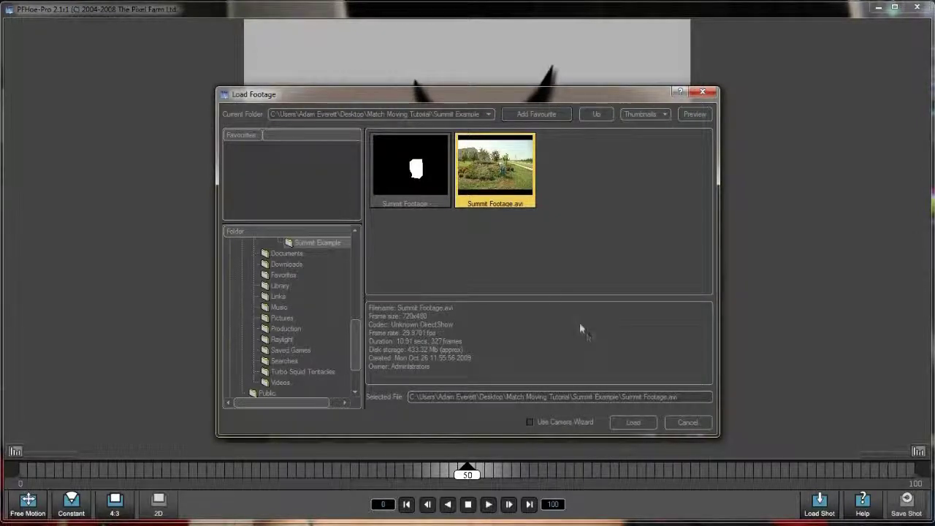
# - Load Summit Footage.avi and keep the camera motion set to Free Motion
pyautogui.click(637, 424)
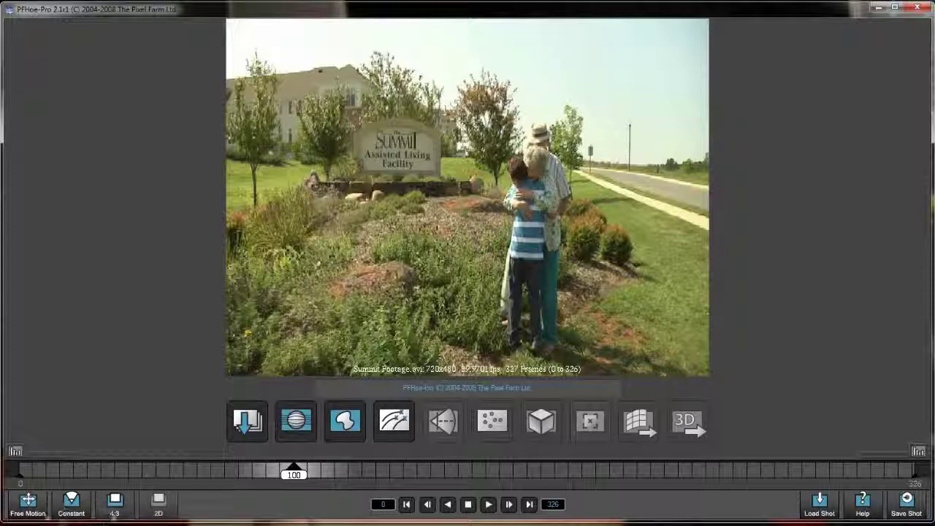
pyautogui.click(29, 504)
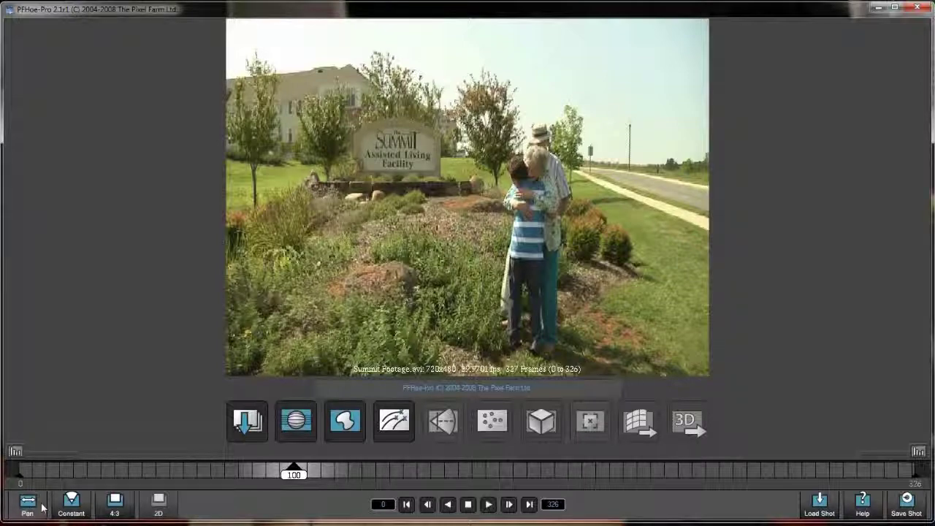
pyautogui.click(30, 502)
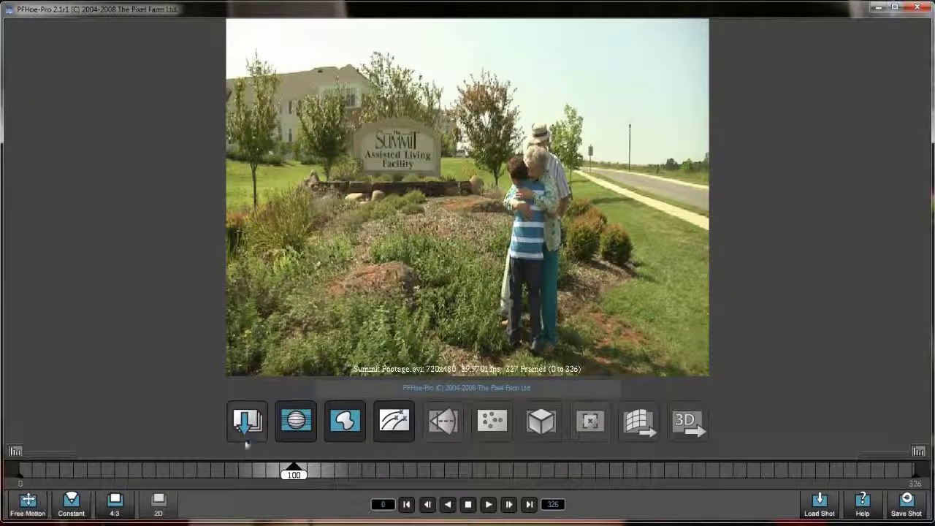
# - Keep the clip's focal length setting at Constant and set its aspect ratio to 16:9
pyautogui.moveTo(293, 473); pyautogui.dragTo(110, 482)
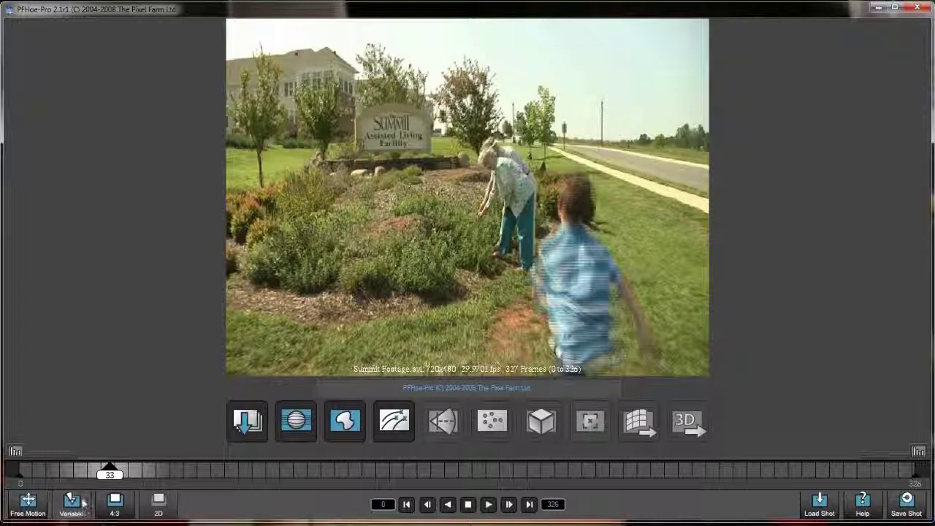
pyautogui.click(83, 502)
pyautogui.moveTo(112, 480)
pyautogui.mouseDown()
pyautogui.moveTo(42, 485)
pyautogui.moveTo(329, 485)
pyautogui.moveTo(74, 482)
pyautogui.mouseUp()
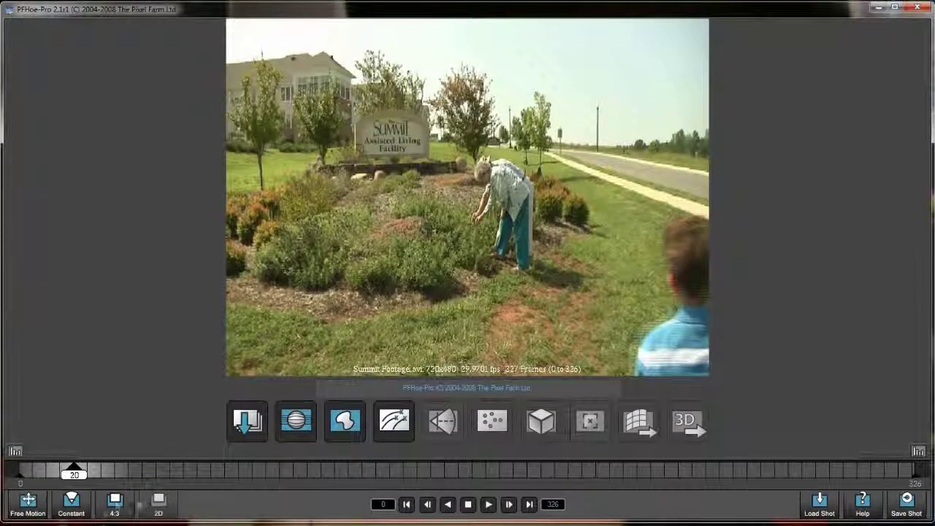
pyautogui.click(116, 504)
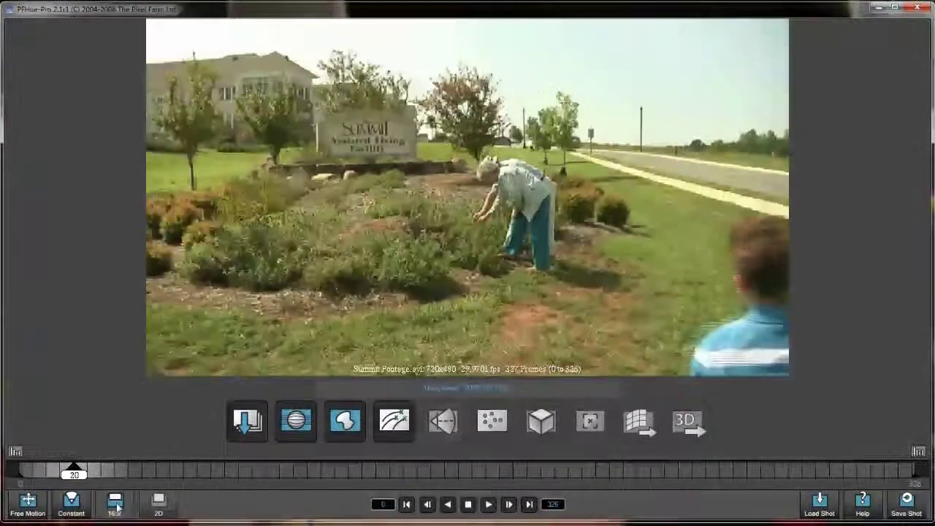
# - Scrub the Summit clip between frames 43 and 74 to examine how the people move through the shot
pyautogui.moveTo(74, 476)
pyautogui.mouseDown()
pyautogui.moveTo(22, 475)
pyautogui.moveTo(689, 476)
pyautogui.moveTo(223, 474)
pyautogui.mouseUp()
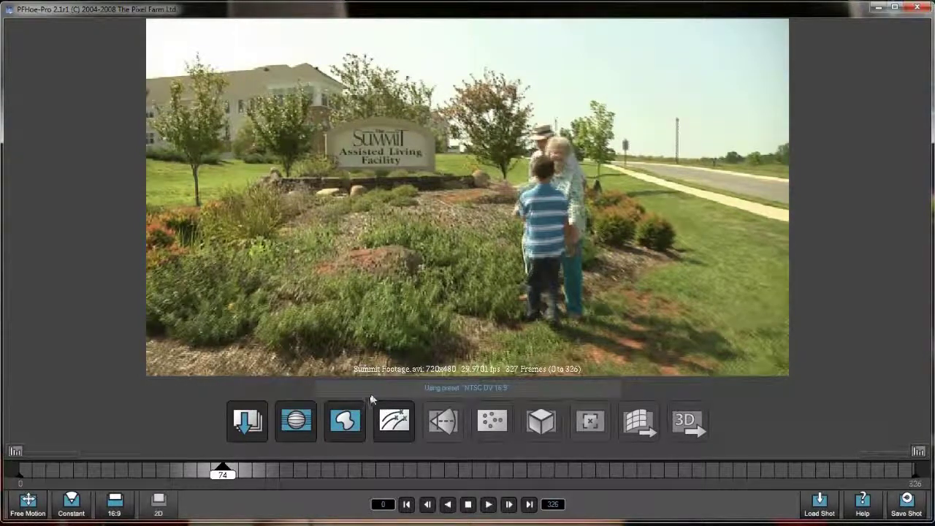
pyautogui.click(294, 422)
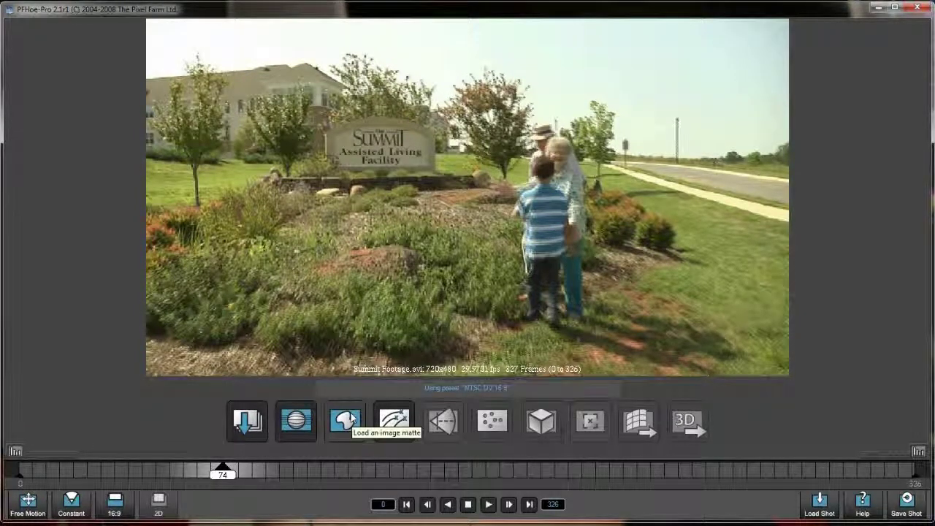
pyautogui.moveTo(223, 478); pyautogui.dragTo(137, 475)
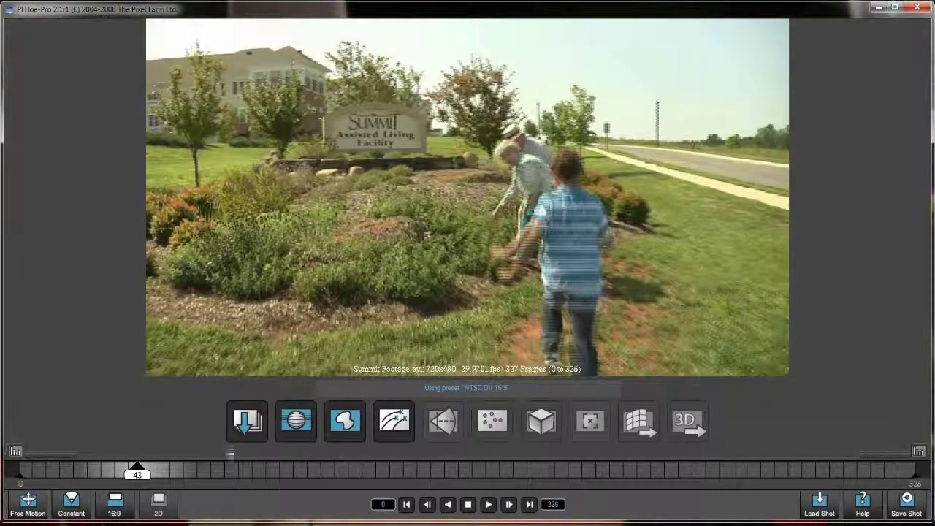
pyautogui.moveTo(137, 473); pyautogui.dragTo(179, 475)
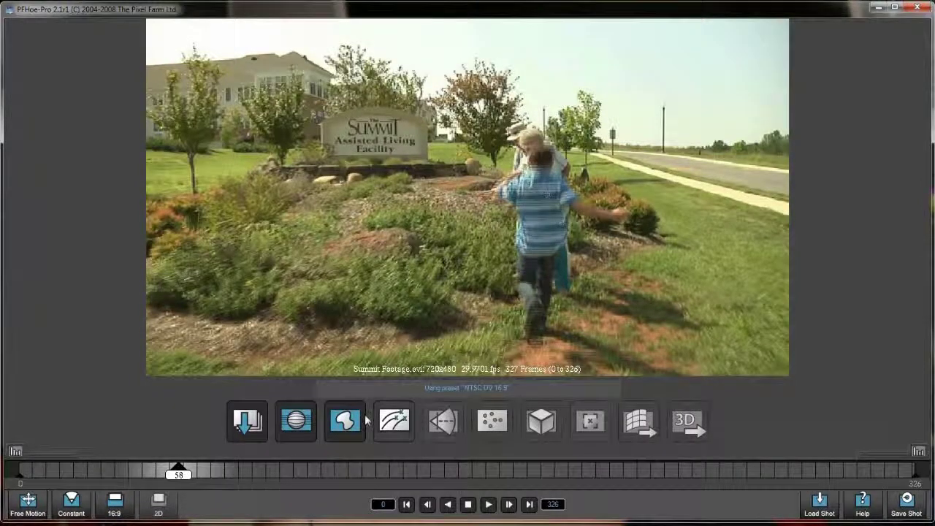
pyautogui.moveTo(178, 475); pyautogui.dragTo(159, 479)
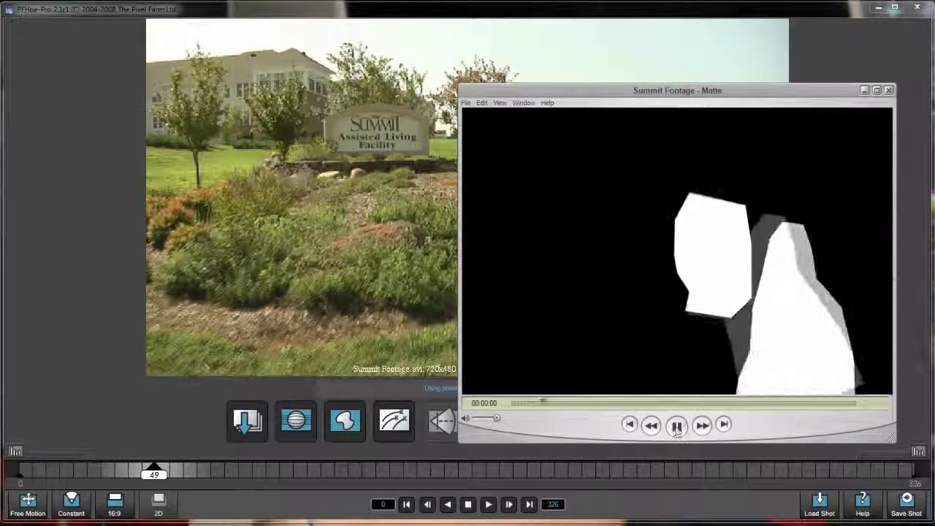
# - Review the Summit Footage matte video in the media player through to its end, and close the player
pyautogui.click(677, 426)
pyautogui.moveTo(574, 402); pyautogui.dragTo(542, 417)
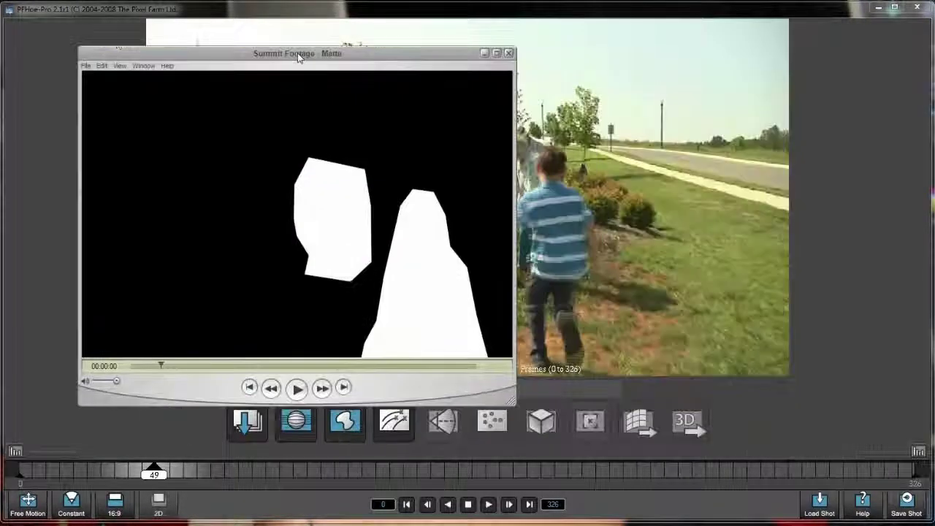
pyautogui.moveTo(299, 55); pyautogui.dragTo(283, 52)
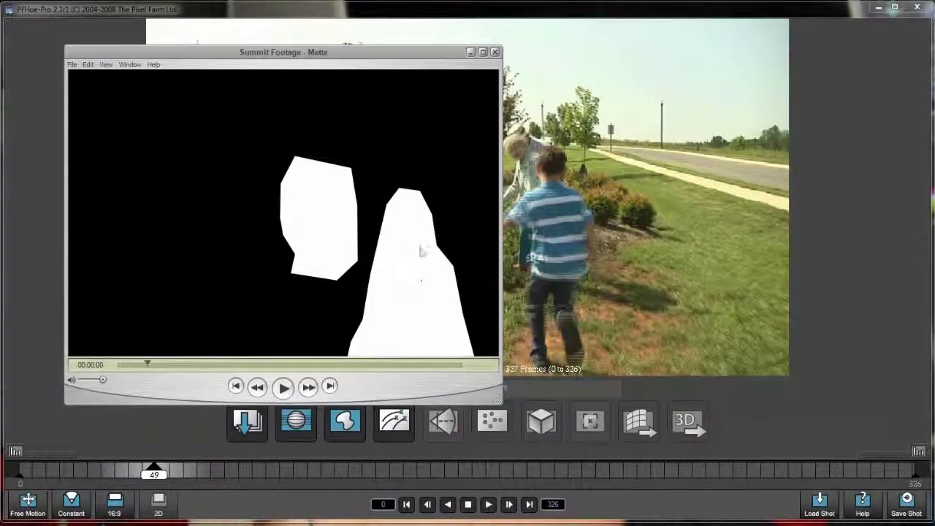
pyautogui.moveTo(160, 368); pyautogui.dragTo(457, 376)
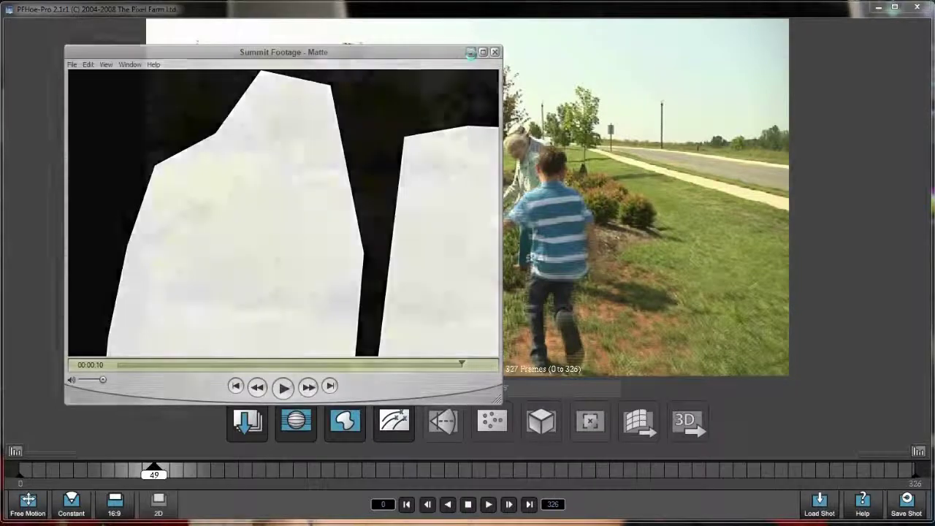
pyautogui.click(495, 52)
# - Load the Summit Footage matte as the image matte and check its coverage of the people from frame 23 to 52
pyautogui.click(349, 424)
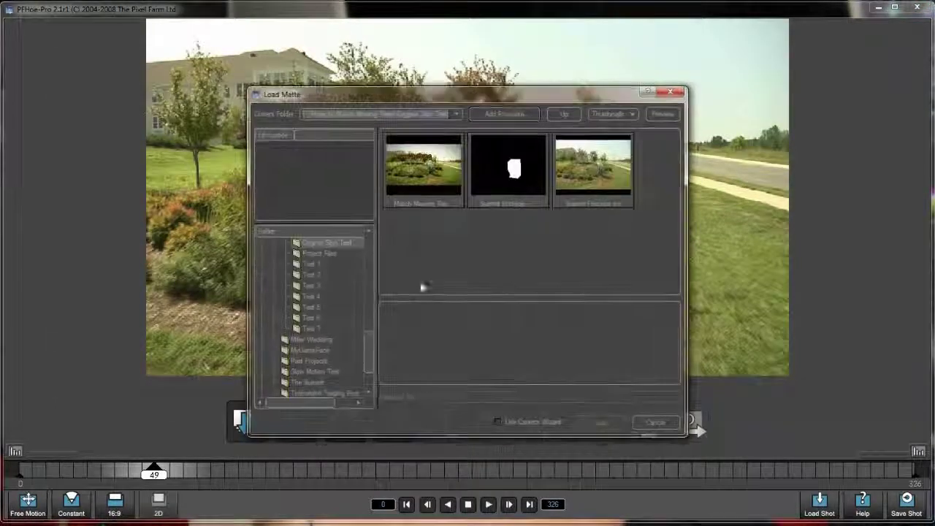
pyautogui.doubleClick(501, 164)
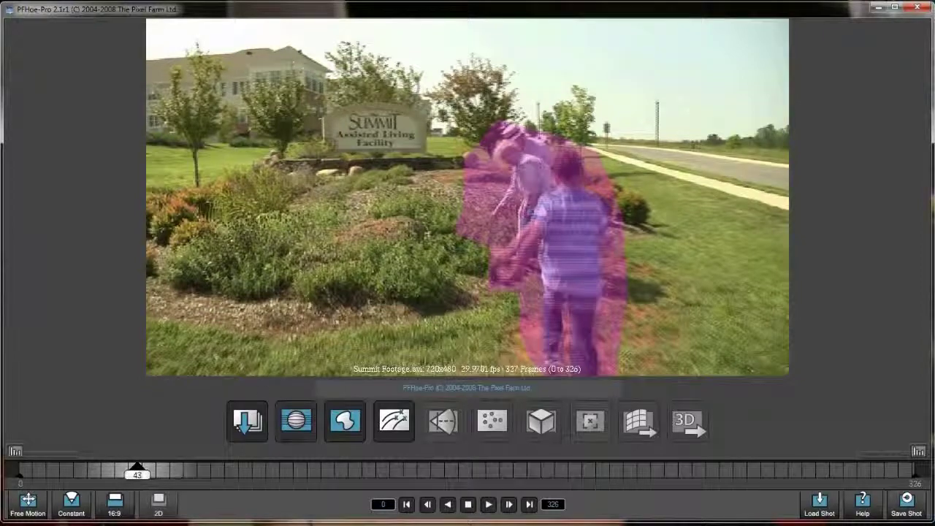
pyautogui.moveTo(137, 474); pyautogui.dragTo(83, 474)
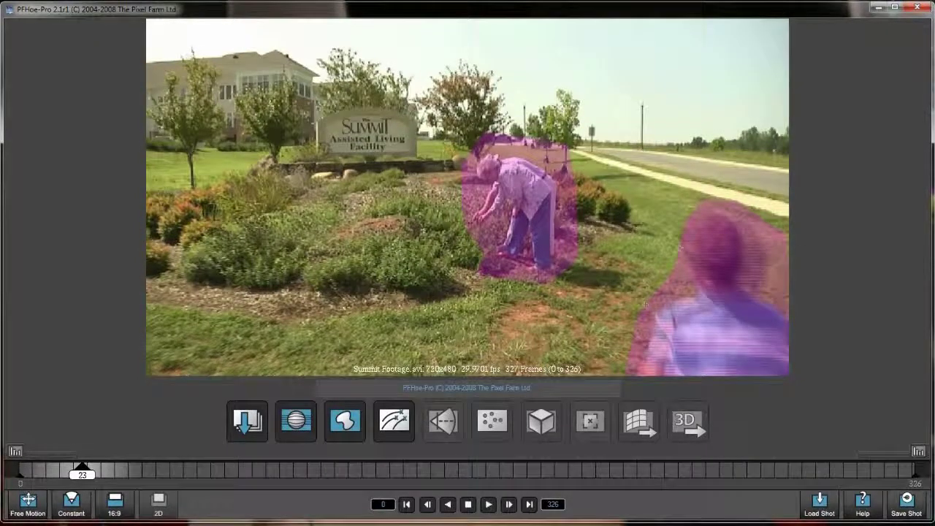
pyautogui.moveTo(87, 481); pyautogui.dragTo(163, 476)
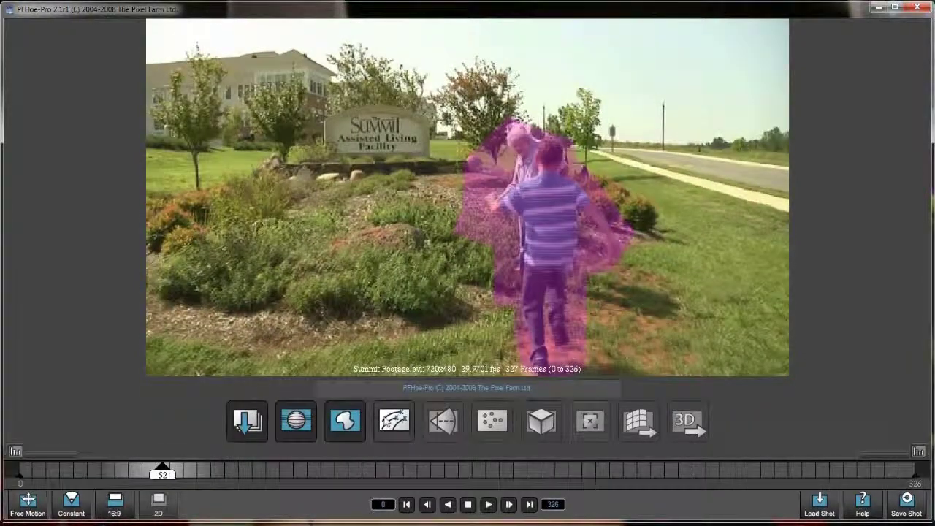
# - Try automatic feature tracking on the matted Summit clip, and review the matte coverage between frames 44 and 73
pyautogui.click(393, 420)
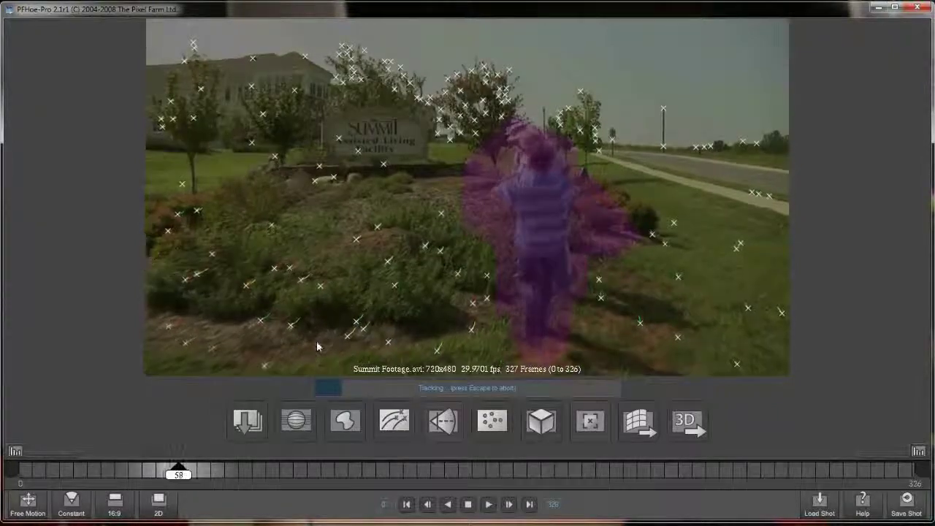
pyautogui.press('Escape')
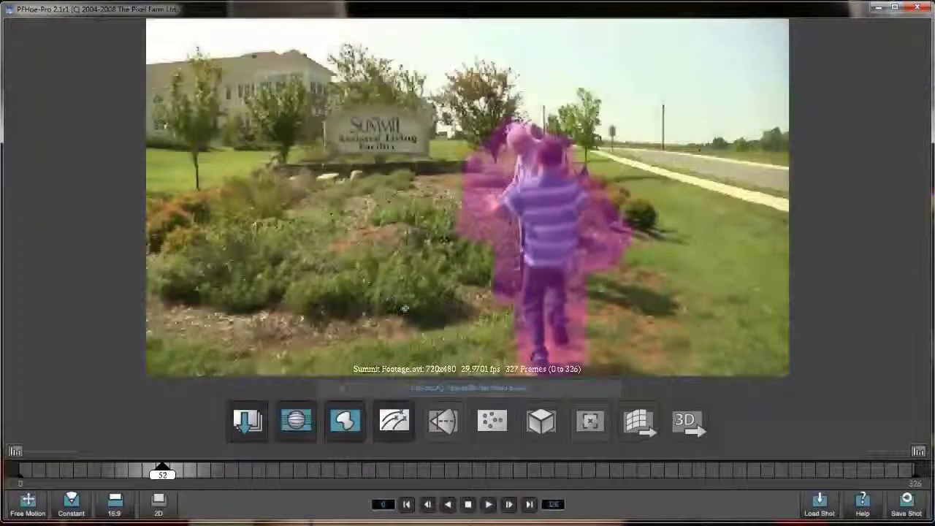
pyautogui.moveTo(157, 473); pyautogui.dragTo(222, 475)
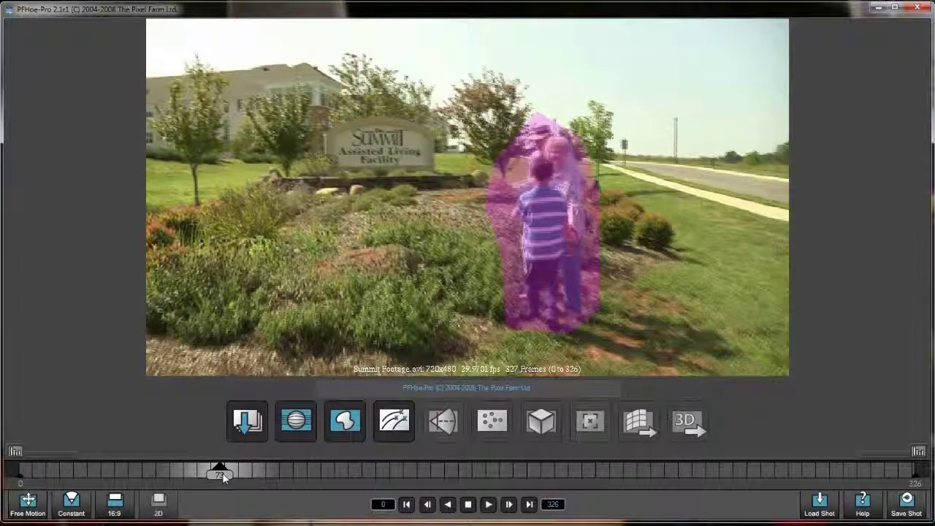
pyautogui.moveTo(218, 472); pyautogui.dragTo(146, 489)
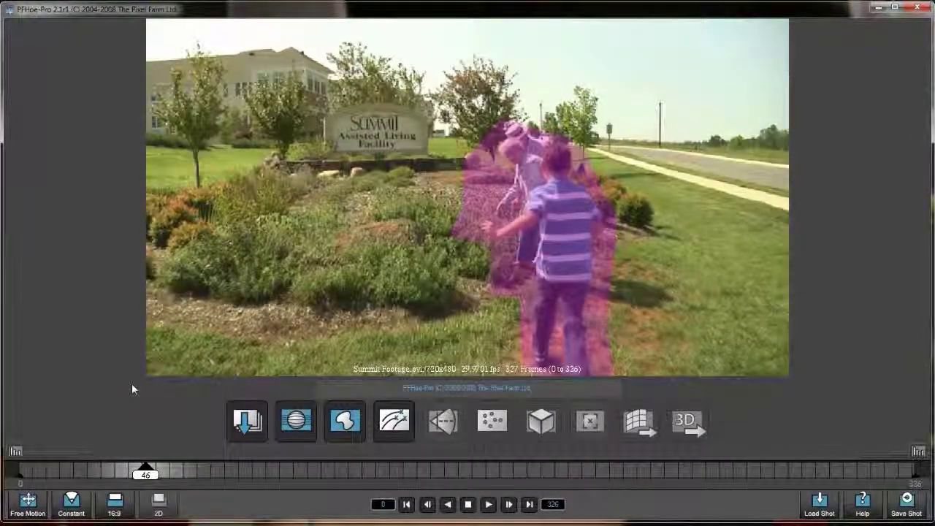
pyautogui.moveTo(146, 474)
pyautogui.mouseDown()
pyautogui.moveTo(188, 475)
pyautogui.moveTo(157, 488)
pyautogui.moveTo(104, 479)
pyautogui.moveTo(157, 488)
pyautogui.moveTo(187, 476)
pyautogui.moveTo(94, 479)
pyautogui.moveTo(202, 476)
pyautogui.moveTo(130, 476)
pyautogui.moveTo(144, 476)
pyautogui.mouseUp()
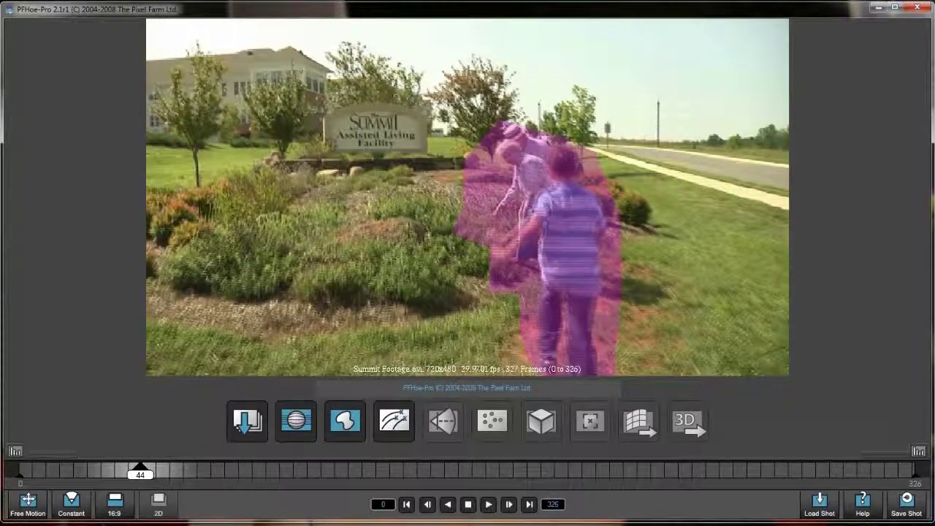
# - Load Footage.mov from the 3d Motion Tracking folder on the desktop
pyautogui.click(462, 278)
pyautogui.moveTo(361, 344); pyautogui.dragTo(360, 307)
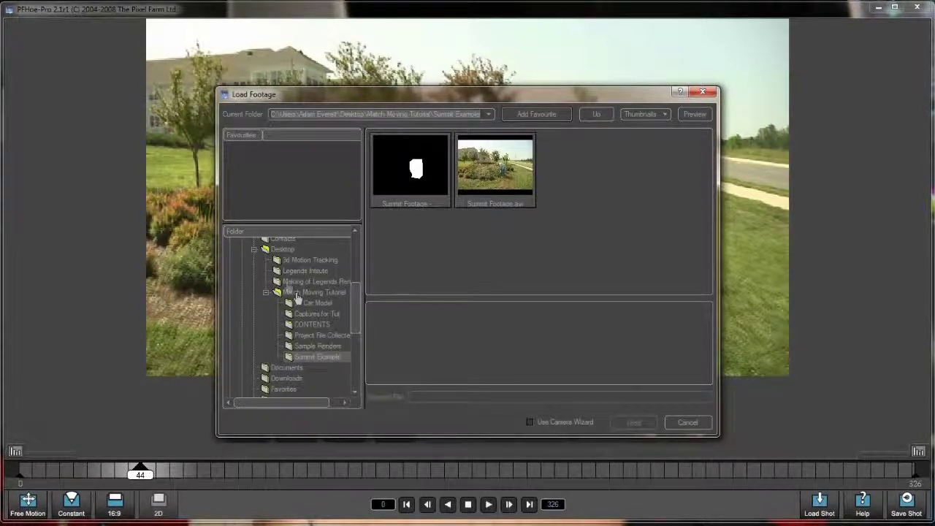
pyautogui.click(301, 261)
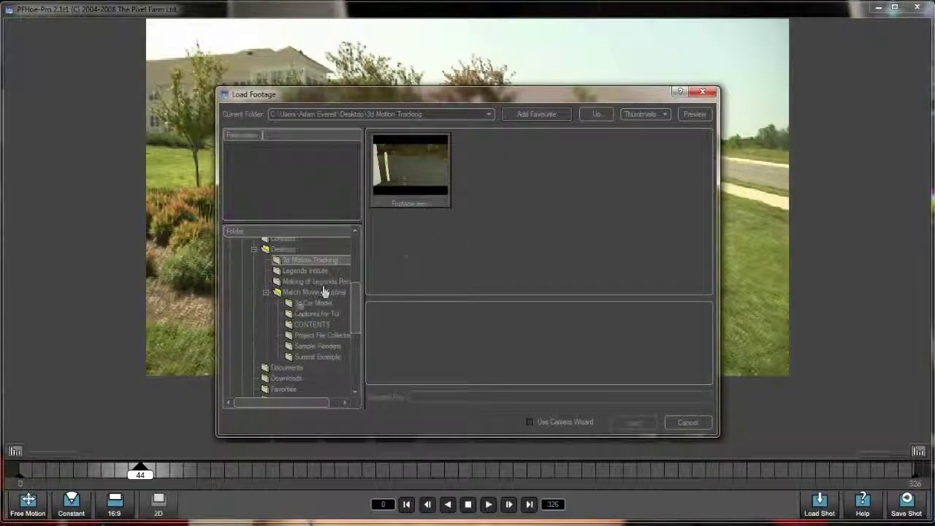
pyautogui.click(266, 292)
pyautogui.click(403, 169)
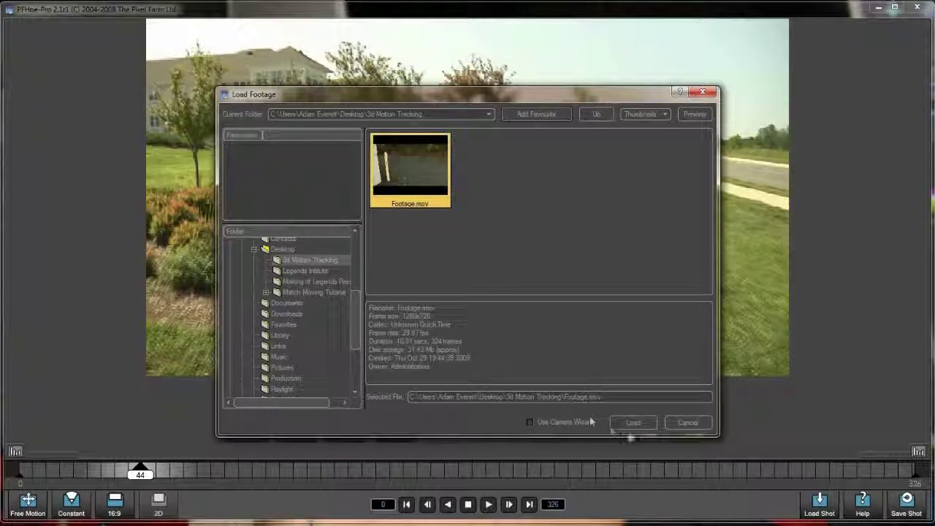
pyautogui.click(628, 422)
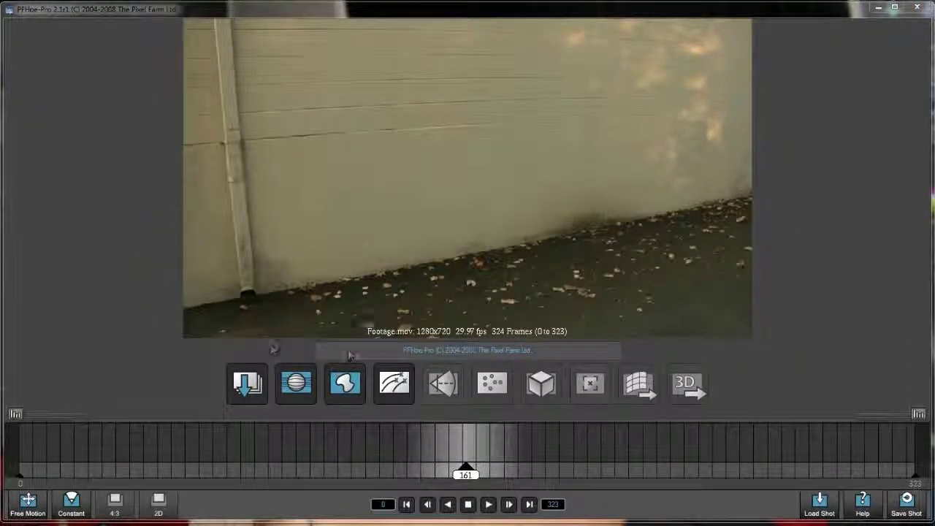
# - Scrub the parking lot clip back to its first frames to examine the start of the shot
pyautogui.moveTo(466, 475); pyautogui.dragTo(433, 476)
pyautogui.moveTo(235, 481); pyautogui.dragTo(17, 483)
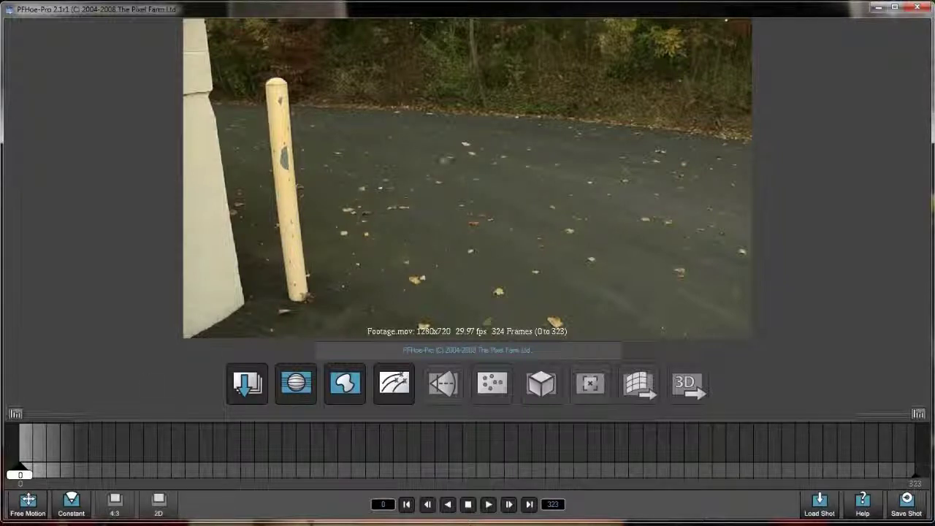
pyautogui.moveTo(23, 479)
pyautogui.mouseDown()
pyautogui.moveTo(19, 485)
pyautogui.moveTo(837, 474)
pyautogui.moveTo(20, 484)
pyautogui.mouseUp()
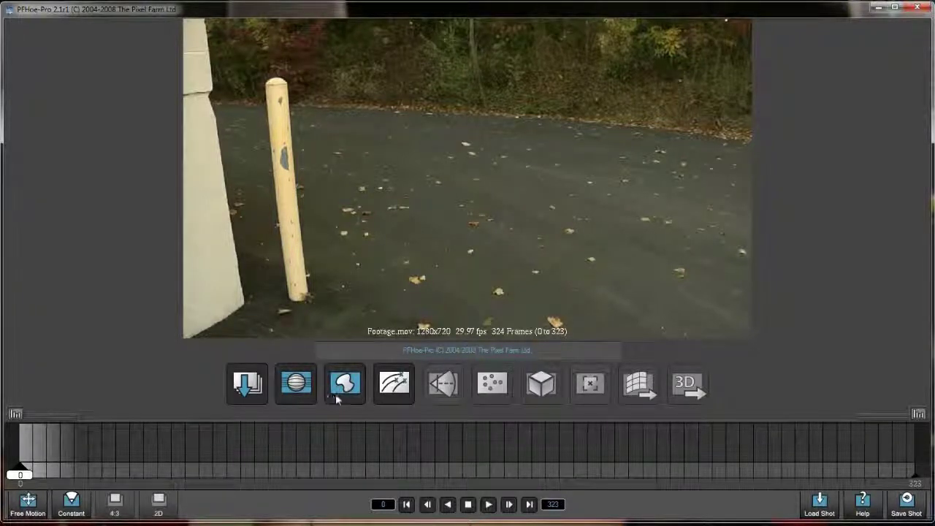
pyautogui.click(25, 476)
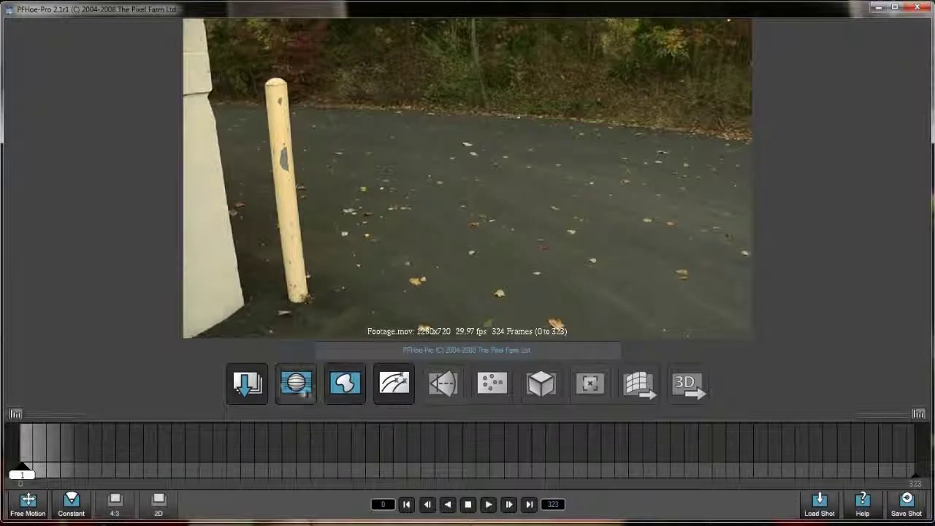
# - Try correcting the lens distortion at frame 39 using the edge of the yellow pole, and check the warped image at frame 26
pyautogui.moveTo(25, 476); pyautogui.dragTo(150, 474)
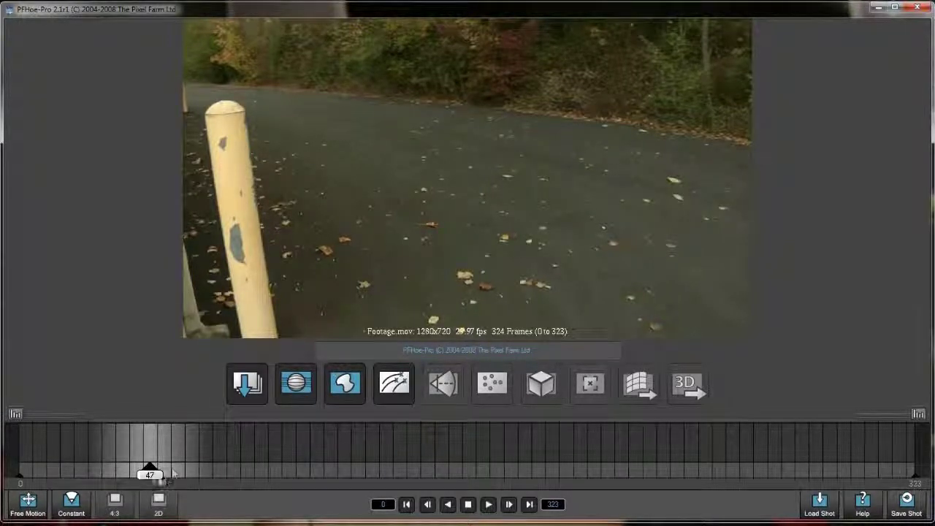
pyautogui.moveTo(152, 477); pyautogui.dragTo(134, 474)
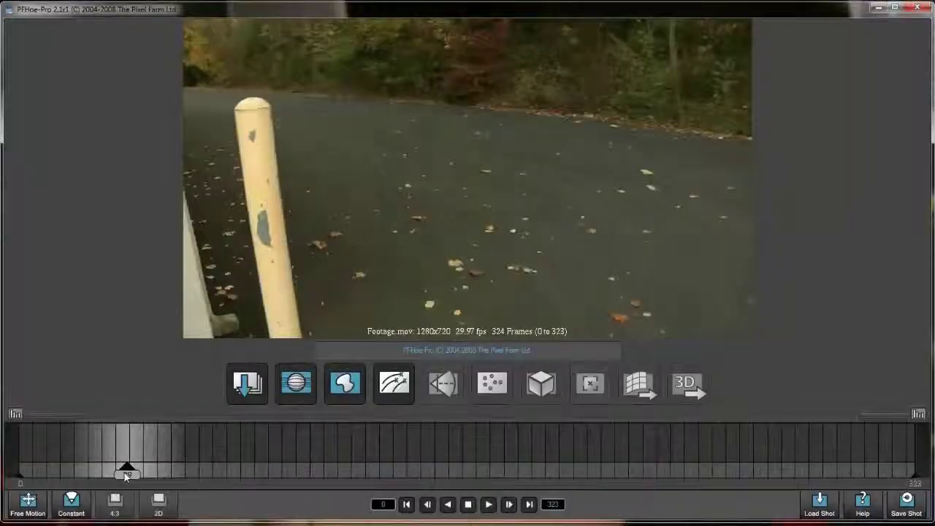
pyautogui.moveTo(125, 476); pyautogui.dragTo(128, 482)
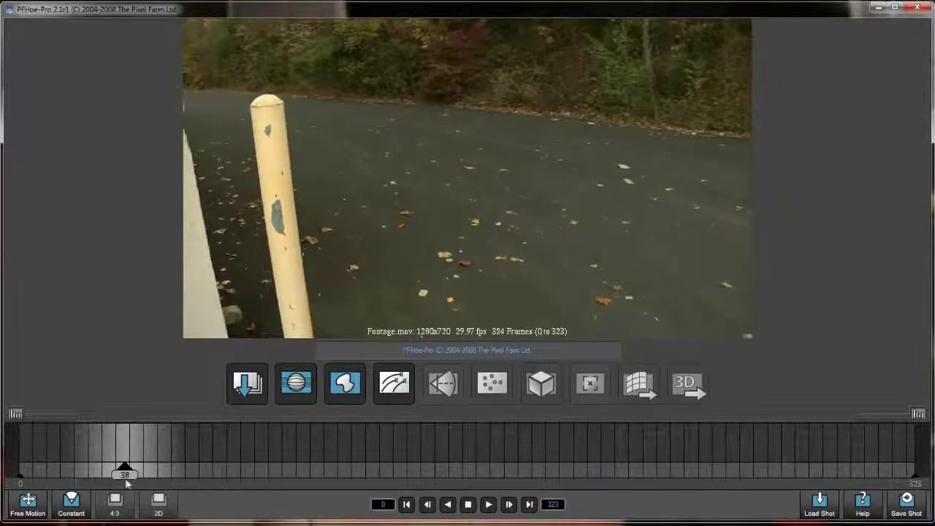
pyautogui.moveTo(125, 478); pyautogui.dragTo(128, 477)
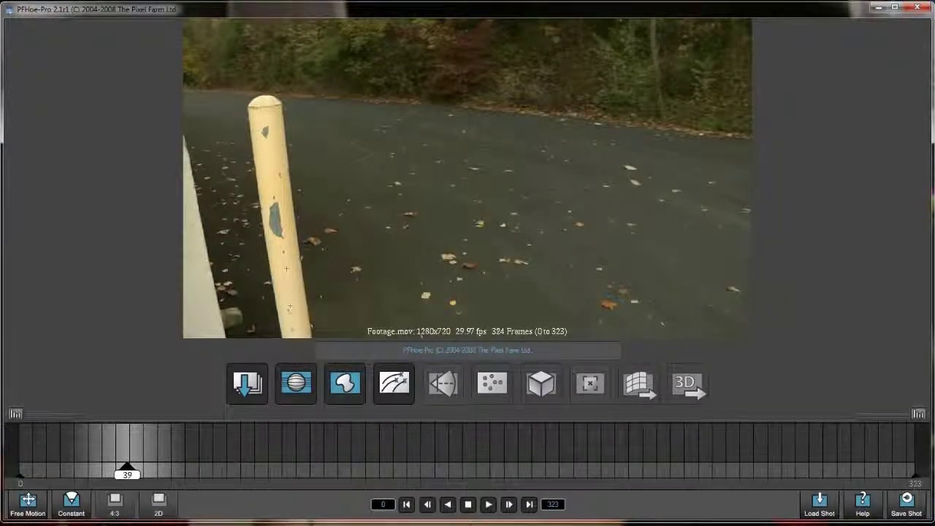
pyautogui.click(297, 385)
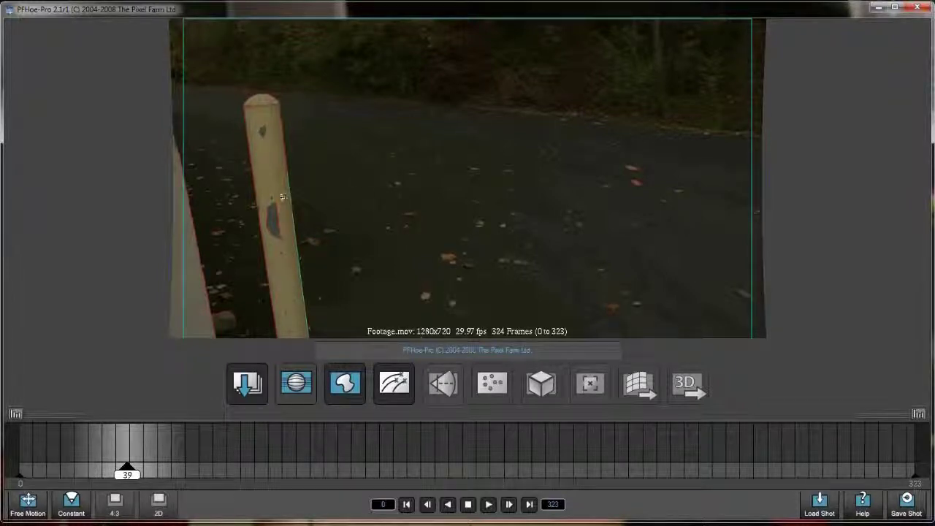
pyautogui.moveTo(127, 474); pyautogui.dragTo(108, 474)
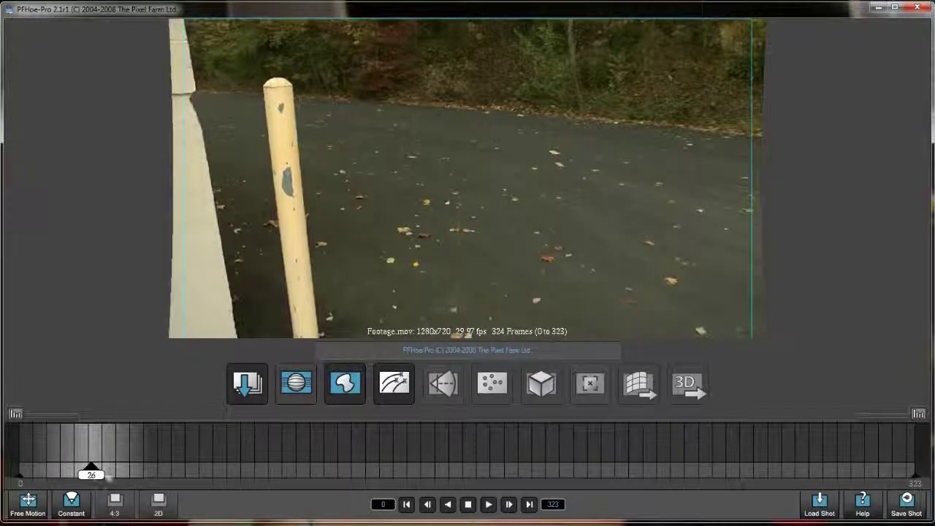
# - Clear the distortion correction at frame 39 and try correcting it from the edges found at frame 46
pyautogui.moveTo(99, 479); pyautogui.dragTo(128, 476)
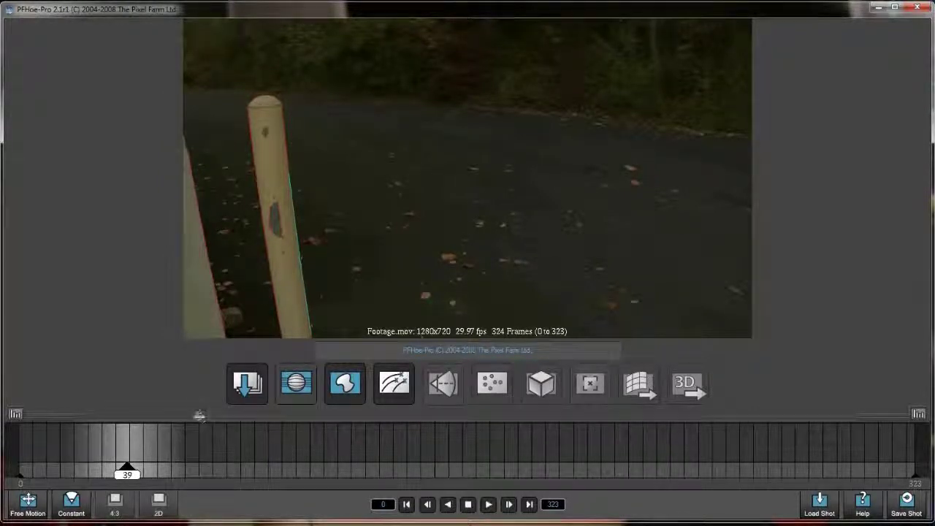
pyautogui.moveTo(135, 475); pyautogui.dragTo(194, 467)
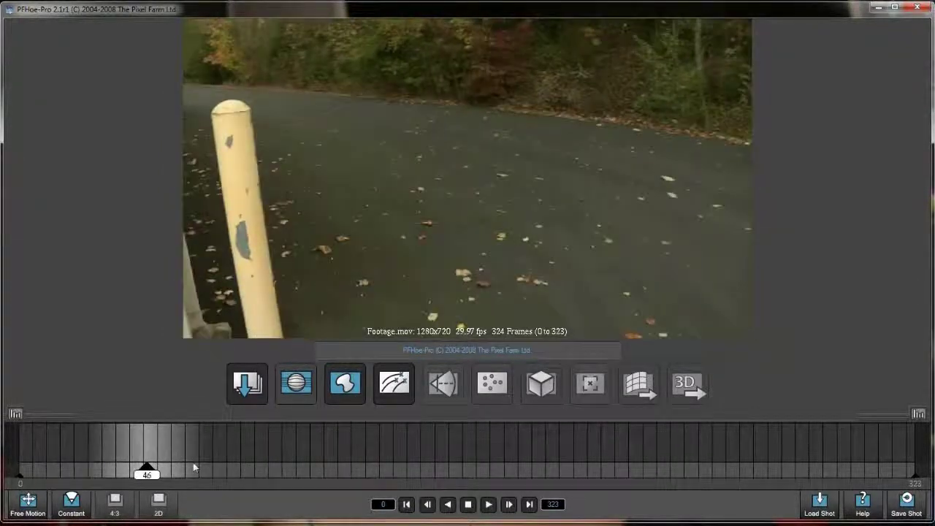
pyautogui.click(296, 389)
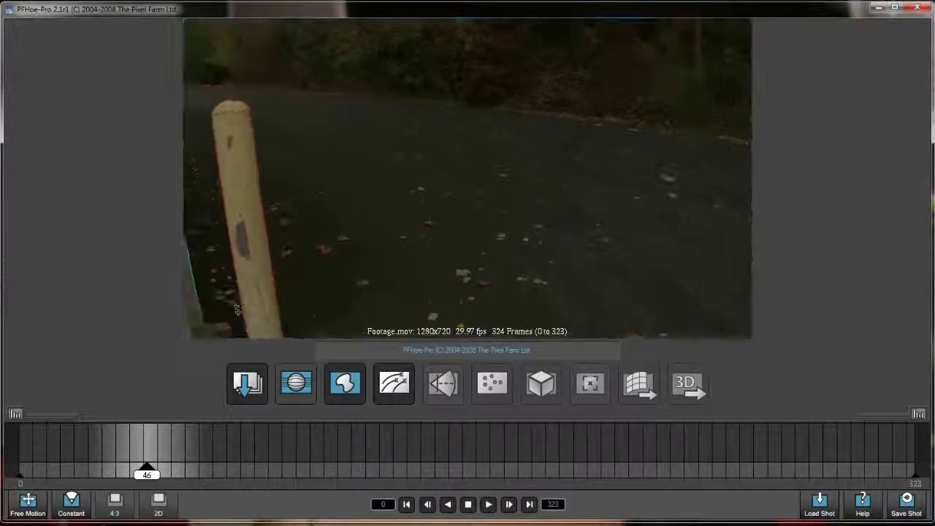
pyautogui.click(296, 384)
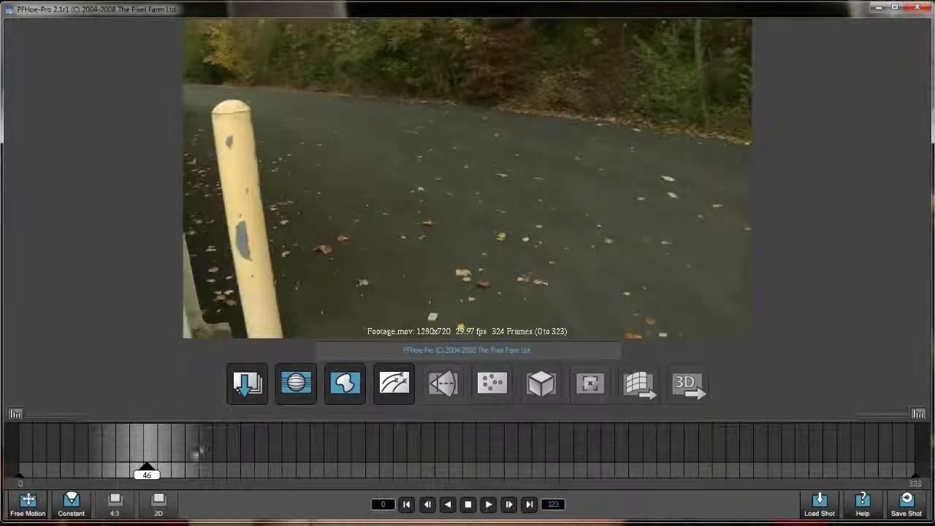
# - Correct the lens distortion at frame 38 by straightening the bowed edges of the yellow pole
pyautogui.moveTo(149, 474); pyautogui.dragTo(143, 480)
pyautogui.moveTo(136, 484); pyautogui.dragTo(127, 483)
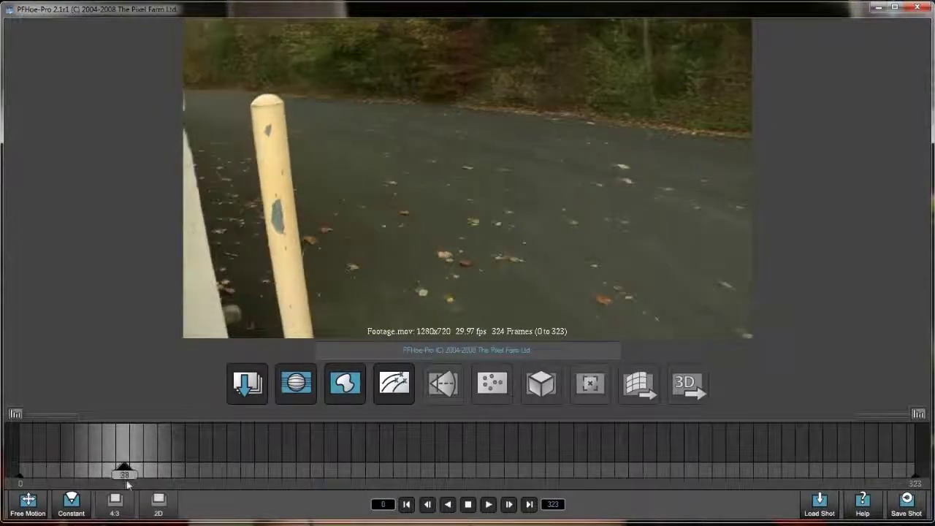
pyautogui.click(298, 388)
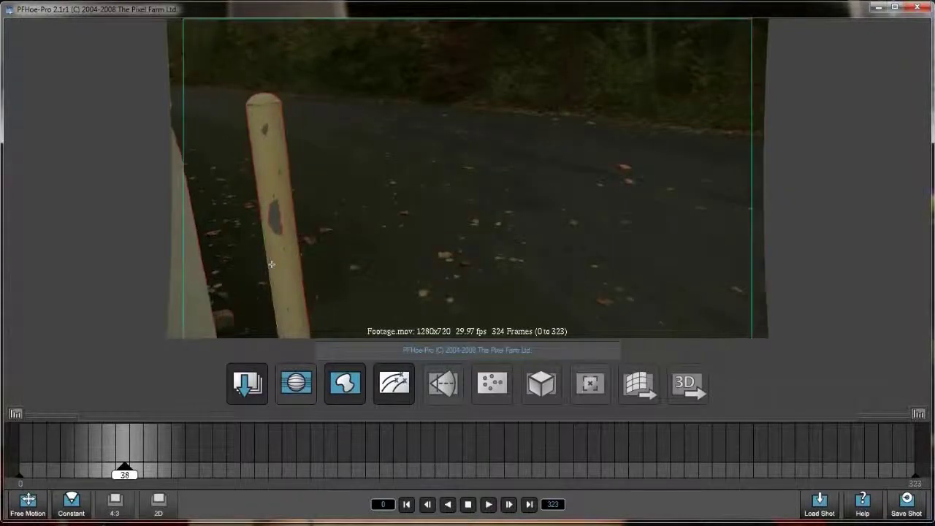
pyautogui.click(304, 280)
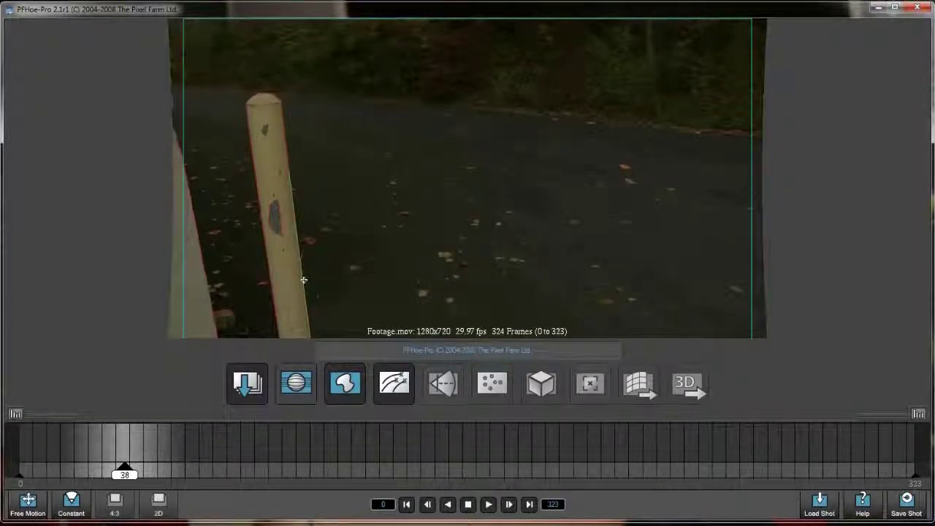
# - Automatically track features through the whole undistorted clip and review the tracks at frame 32
pyautogui.click(392, 398)
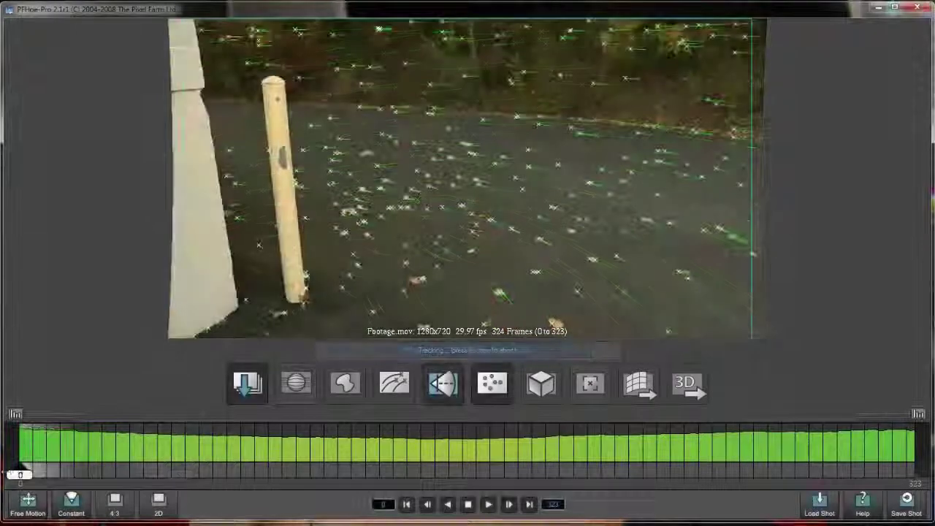
pyautogui.moveTo(22, 473); pyautogui.dragTo(108, 475)
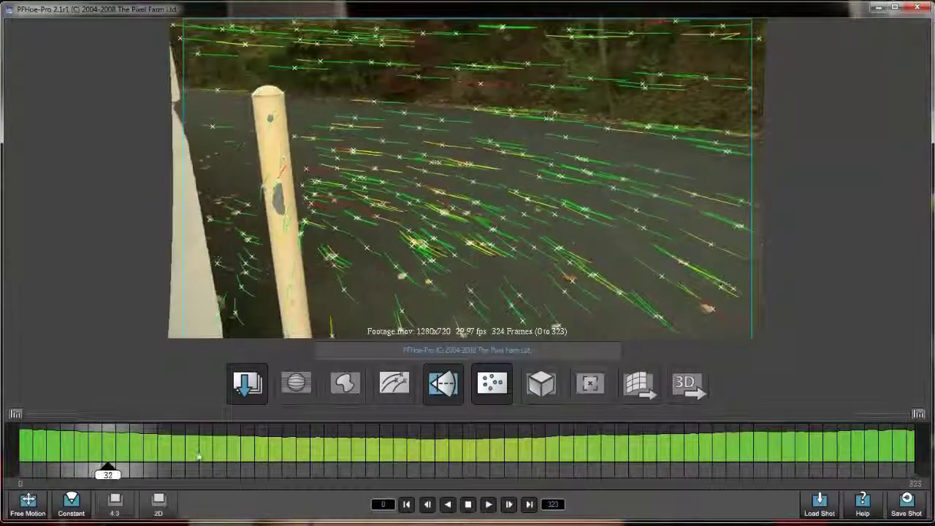
# - Save the tracked shot as "project file" in the 3d Motion Tracking folder
pyautogui.click(907, 503)
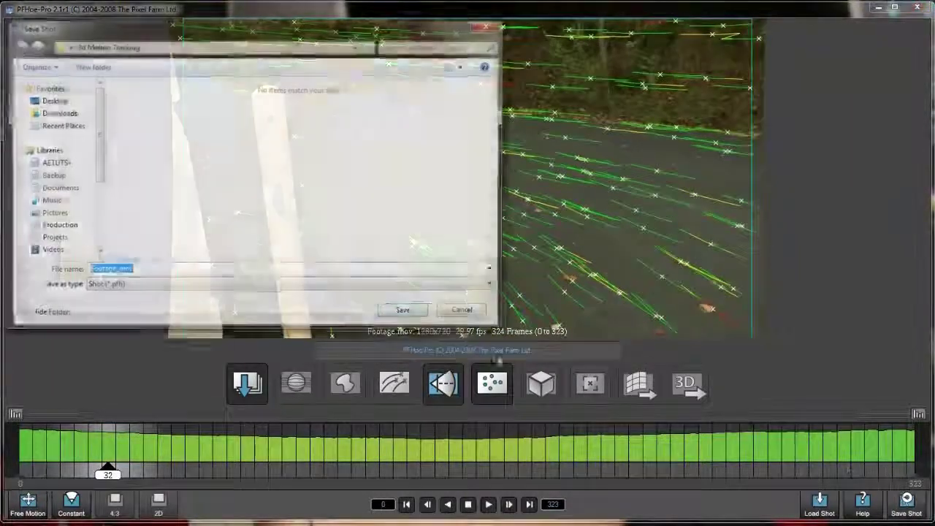
pyautogui.write('project file')
pyautogui.press('Return')
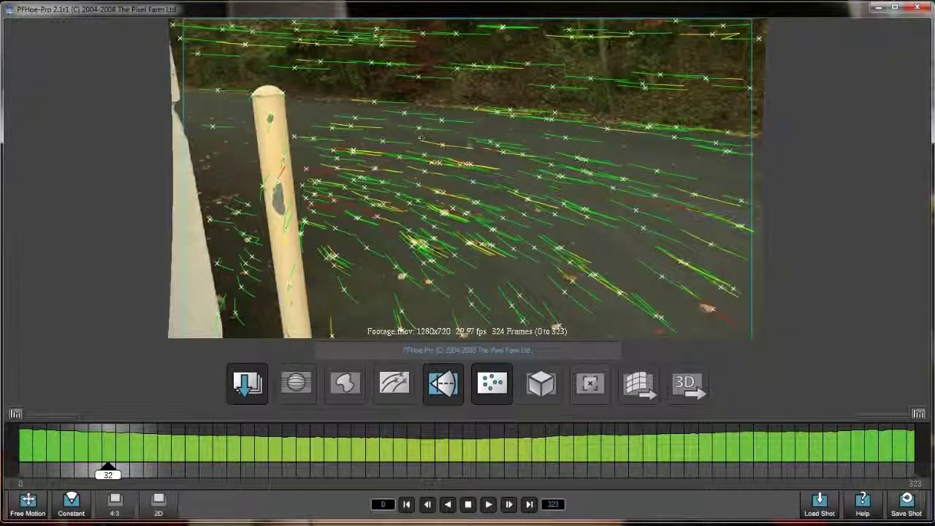
# - Bring up the field-of-view estimation cube and go to frame 140, where the building wall meets the ground
pyautogui.moveTo(109, 474); pyautogui.dragTo(475, 478)
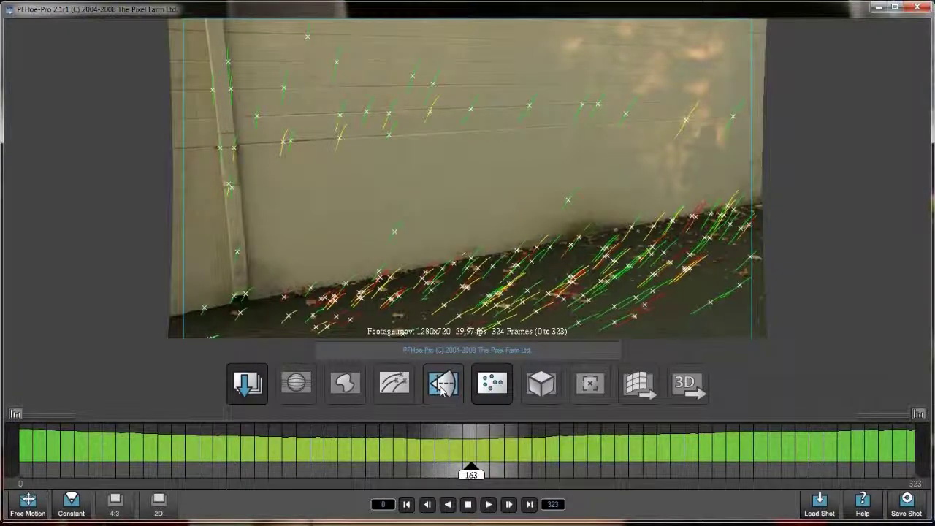
pyautogui.click(442, 387)
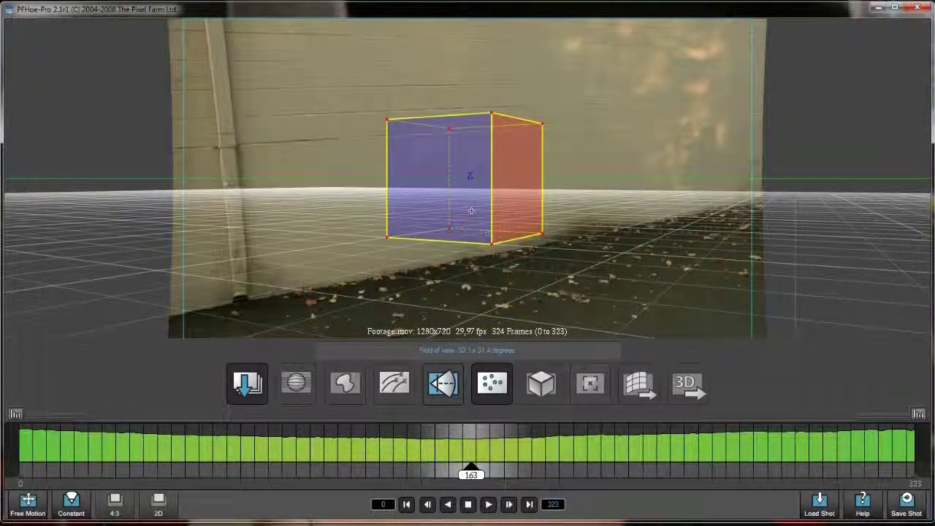
pyautogui.moveTo(475, 479); pyautogui.dragTo(52, 488)
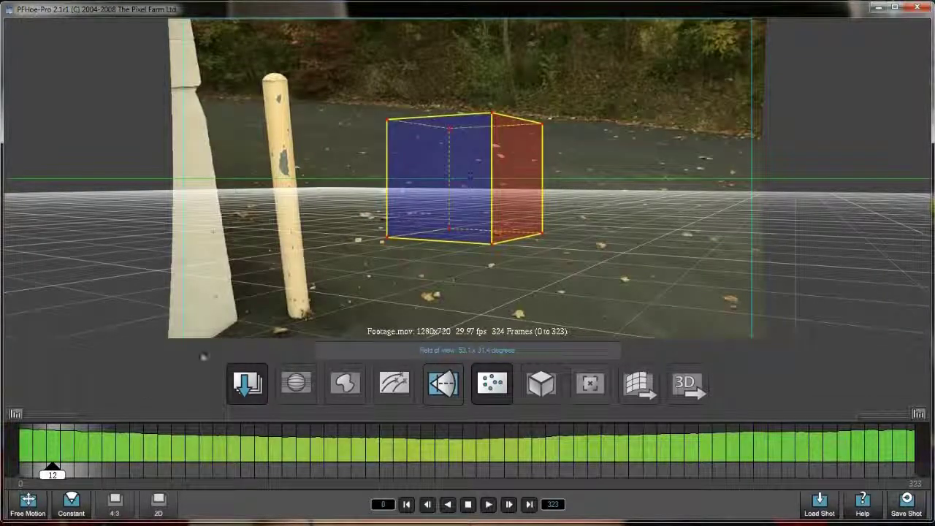
pyautogui.moveTo(55, 479); pyautogui.dragTo(294, 466)
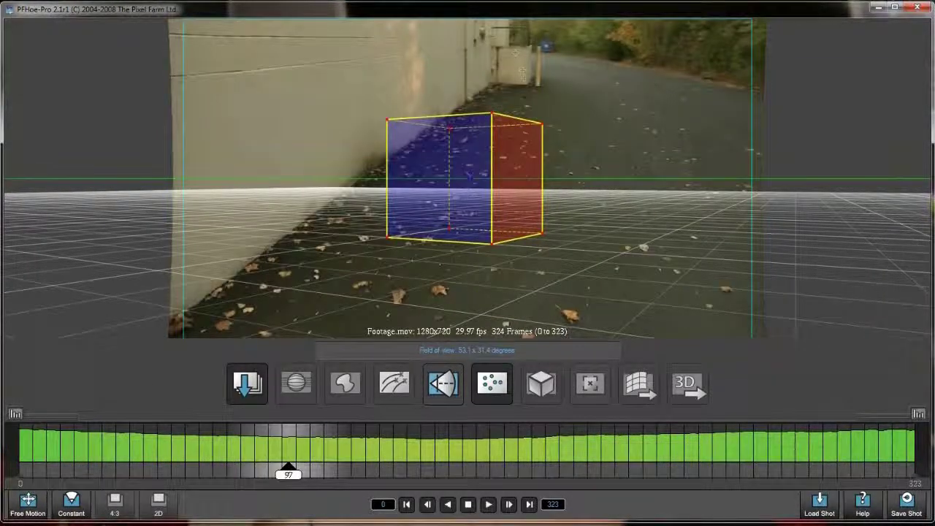
pyautogui.moveTo(289, 473); pyautogui.dragTo(383, 487)
pyautogui.moveTo(383, 487); pyautogui.dragTo(436, 479)
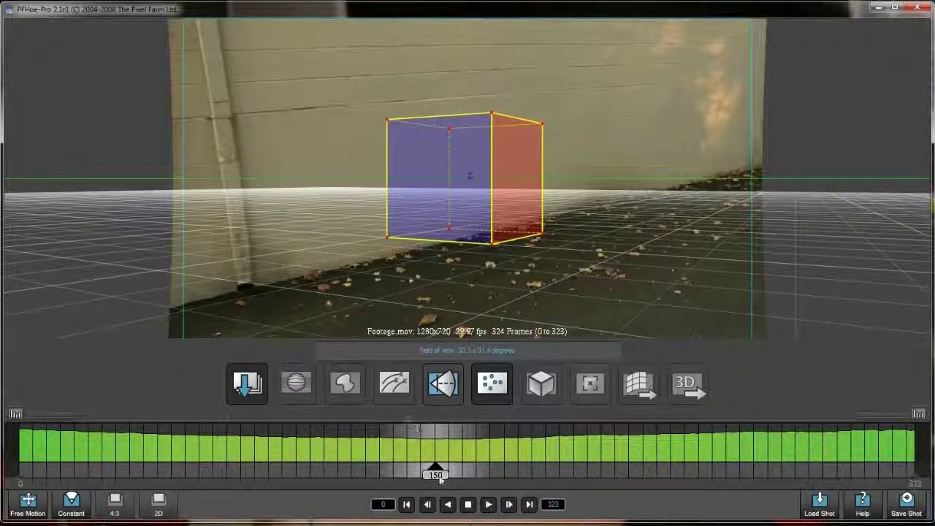
pyautogui.moveTo(435, 475); pyautogui.dragTo(409, 488)
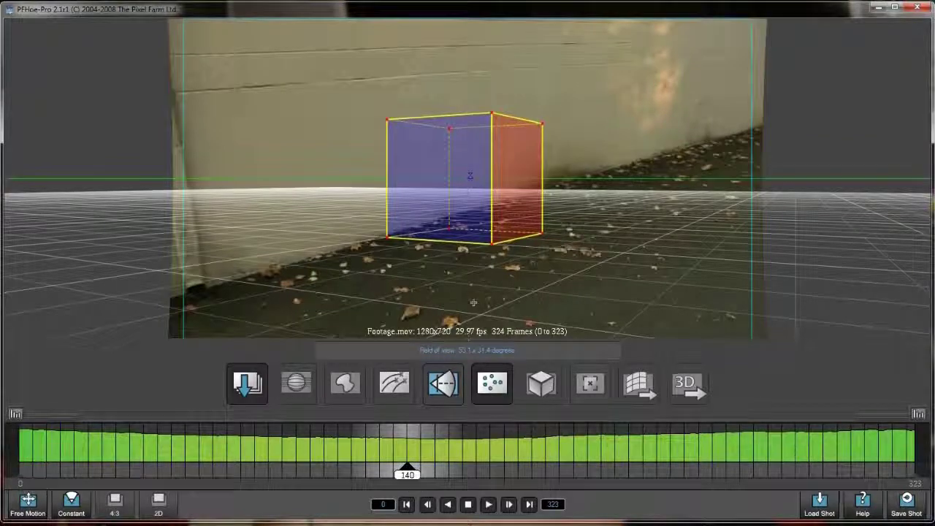
# - Fit the cube's red face to the wall, pinning its lower corners on the wall's base and upper corners along the siding lines
pyautogui.moveTo(490, 242); pyautogui.dragTo(411, 226)
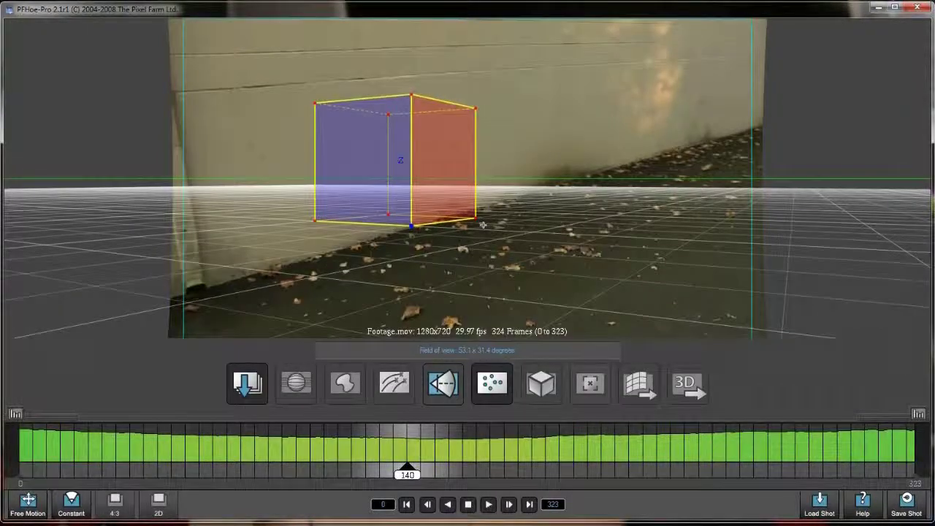
pyautogui.moveTo(475, 217); pyautogui.dragTo(523, 193)
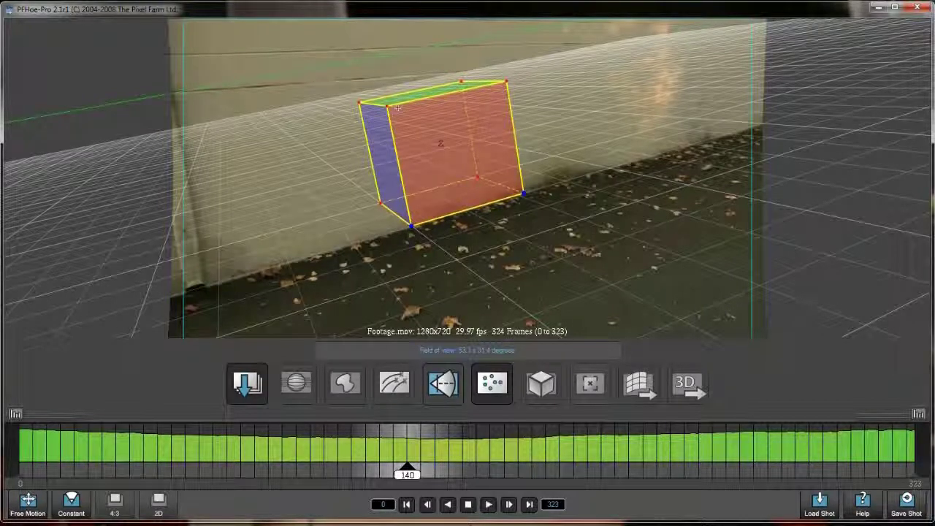
pyautogui.moveTo(387, 105); pyautogui.dragTo(403, 77)
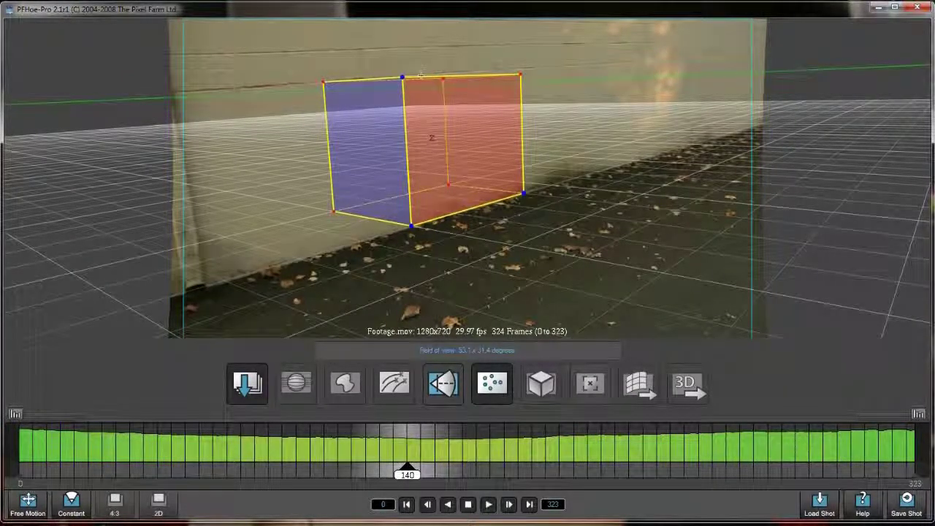
pyautogui.moveTo(402, 77)
pyautogui.mouseDown()
pyautogui.moveTo(383, 82)
pyautogui.moveTo(390, 76)
pyautogui.mouseUp()
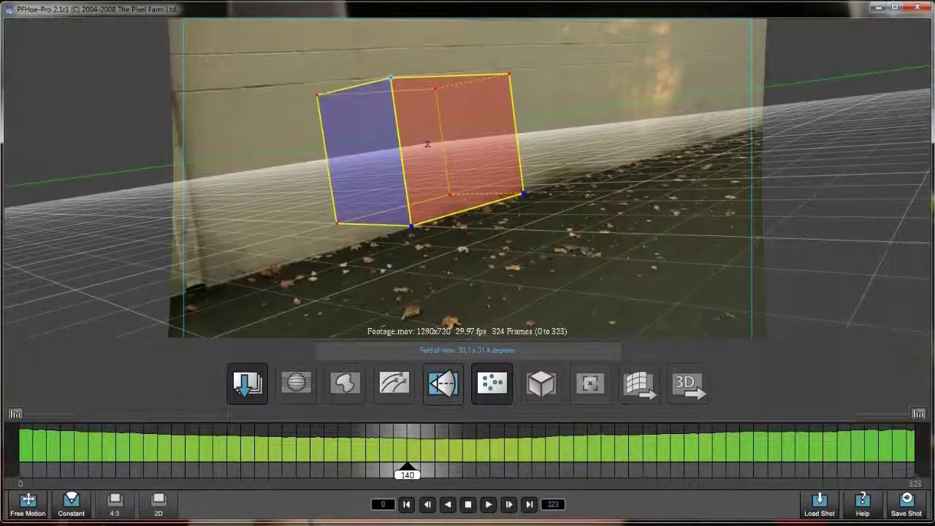
pyautogui.moveTo(509, 74)
pyautogui.mouseDown()
pyautogui.moveTo(462, 73)
pyautogui.moveTo(510, 68)
pyautogui.mouseUp()
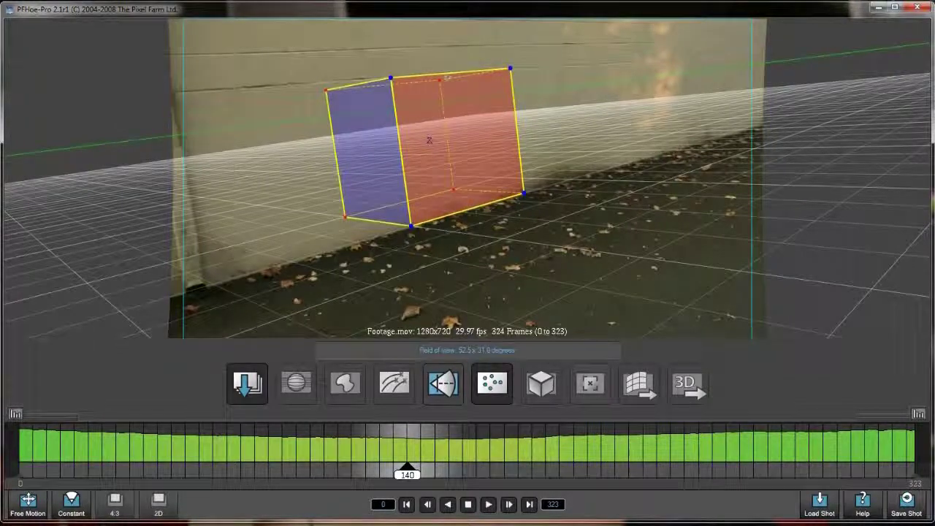
# - Pin the cube's two rear top corners to match the scene's perspective, and nudge the near bottom corner onto the wall's base
pyautogui.moveTo(440, 81); pyautogui.dragTo(435, 62)
pyautogui.moveTo(339, 74); pyautogui.dragTo(335, 73)
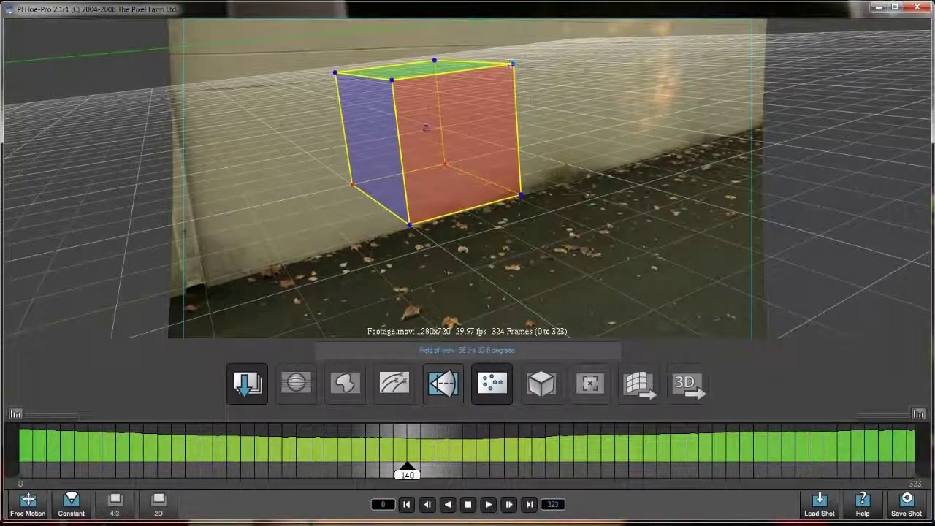
pyautogui.moveTo(409, 225); pyautogui.dragTo(408, 228)
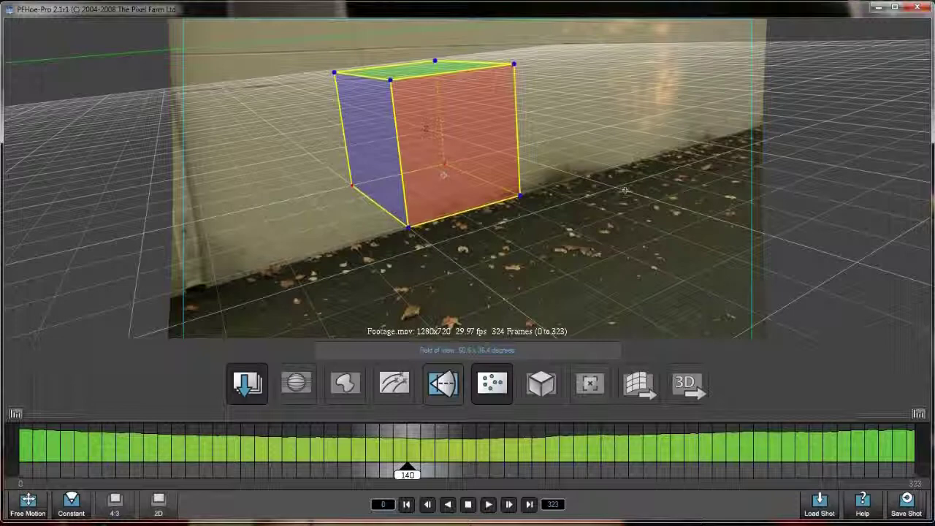
pyautogui.moveTo(436, 60); pyautogui.dragTo(440, 59)
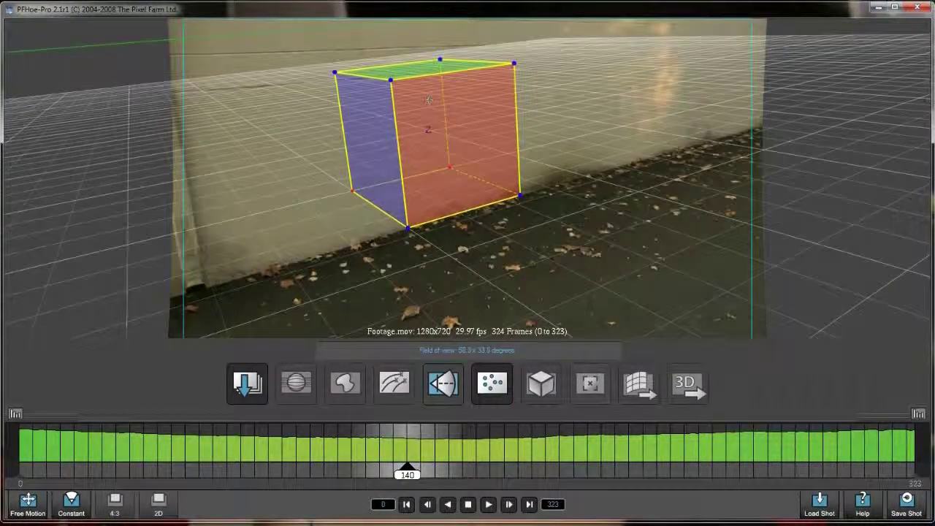
# - Fine-tune the cube's rear bottom and near top corners, and solve for the camera motion
pyautogui.moveTo(351, 189); pyautogui.dragTo(353, 184)
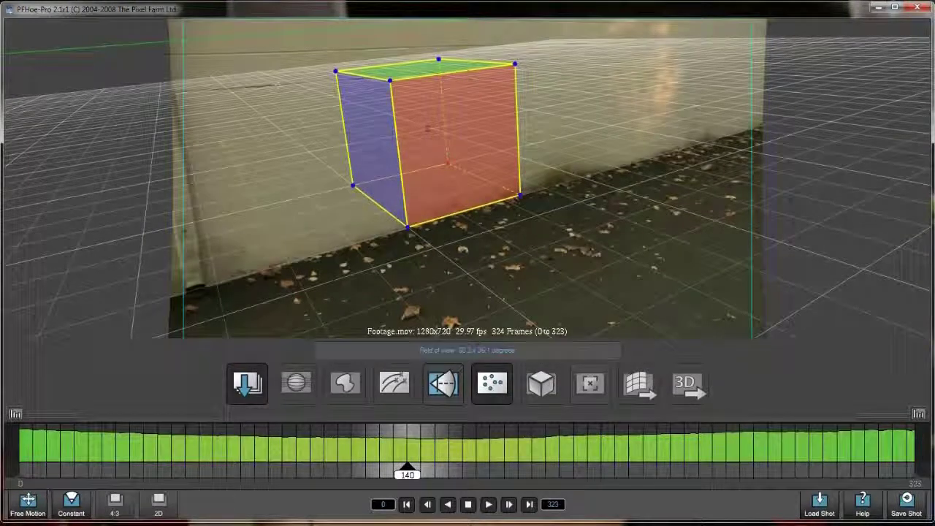
pyautogui.moveTo(392, 80); pyautogui.dragTo(392, 74)
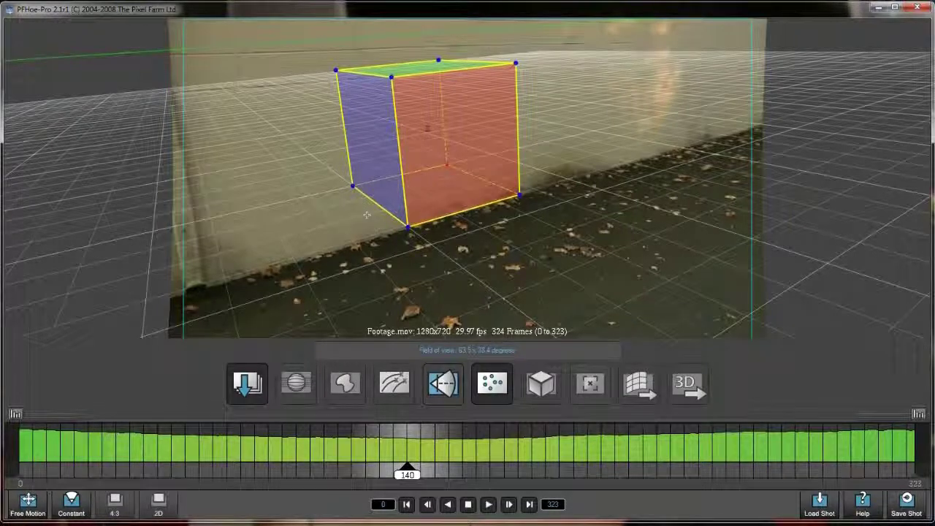
pyautogui.moveTo(352, 186); pyautogui.dragTo(353, 190)
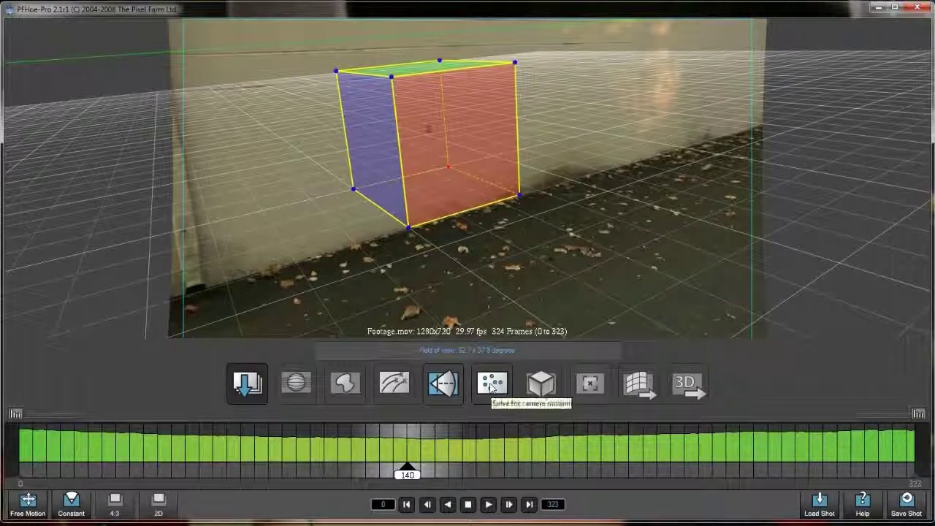
pyautogui.click(491, 385)
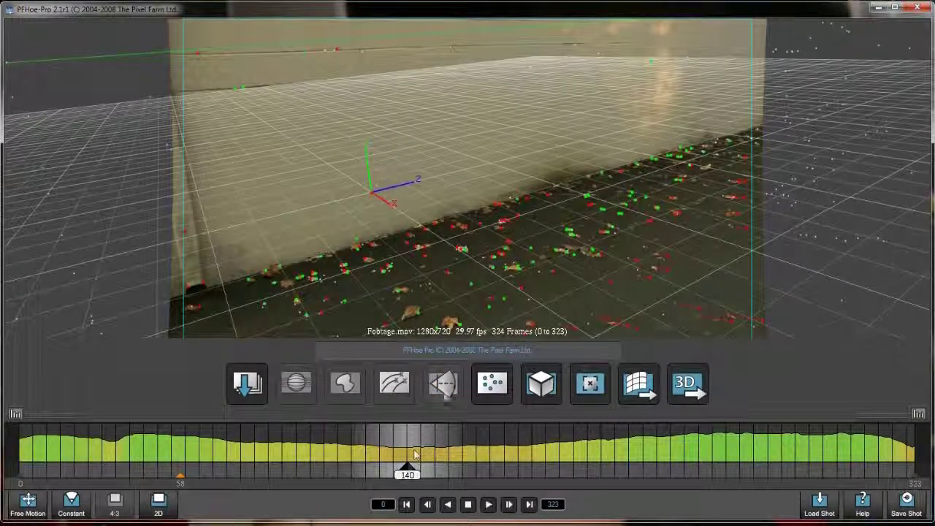
# - Review the solved grid along the shot, and move the ground plane's origin to a feature at the wall's base on frame 109
pyautogui.moveTo(420, 469); pyautogui.dragTo(119, 474)
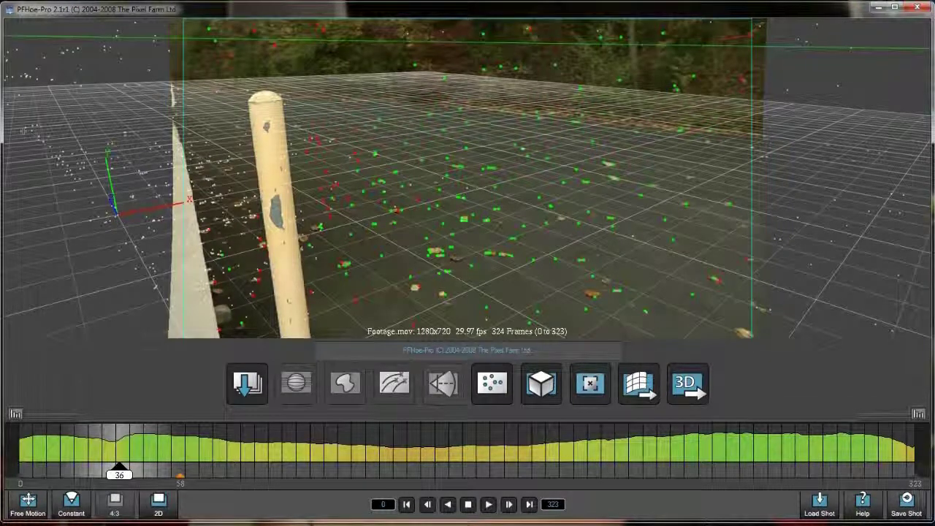
pyautogui.moveTo(122, 476); pyautogui.dragTo(330, 468)
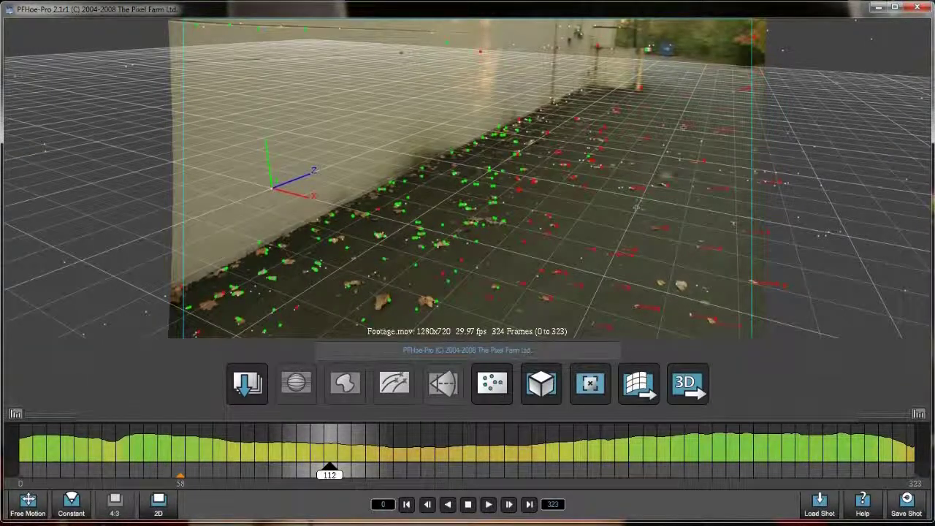
pyautogui.moveTo(329, 468); pyautogui.dragTo(282, 471)
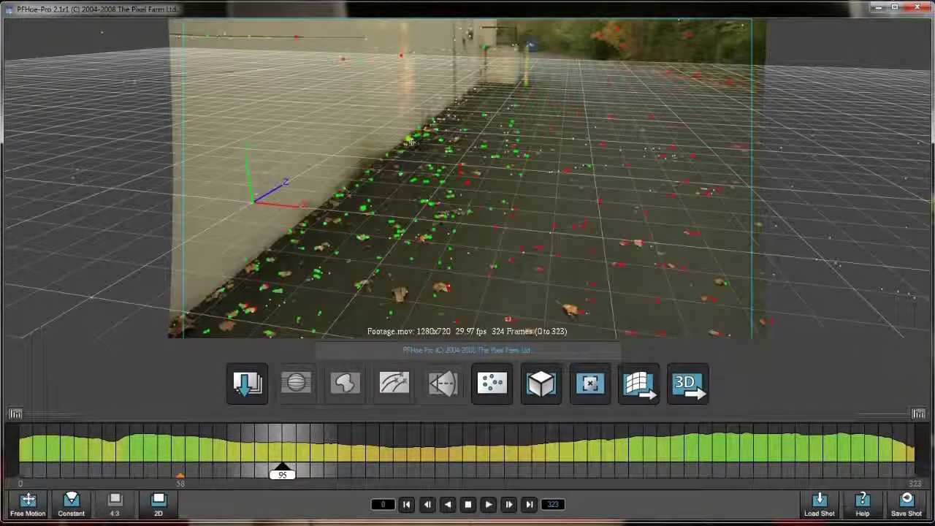
pyautogui.moveTo(283, 475); pyautogui.dragTo(321, 475)
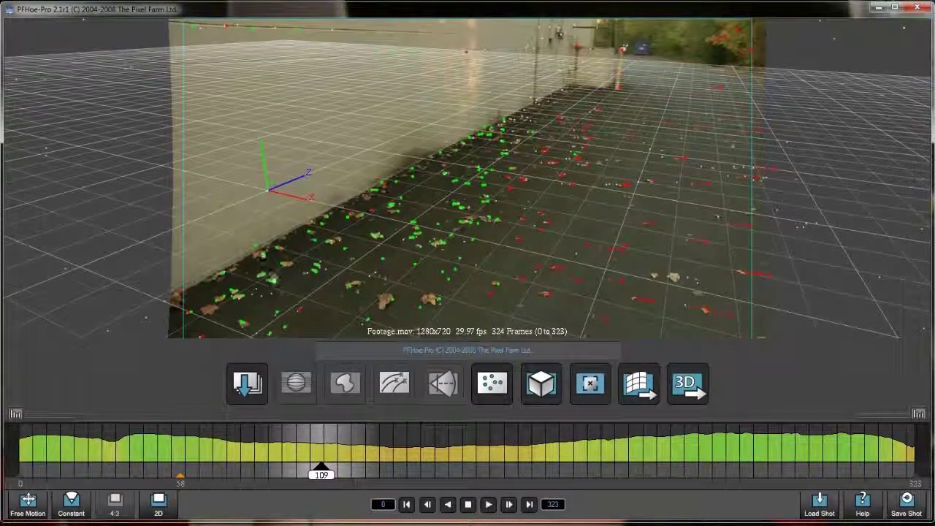
pyautogui.click(531, 381)
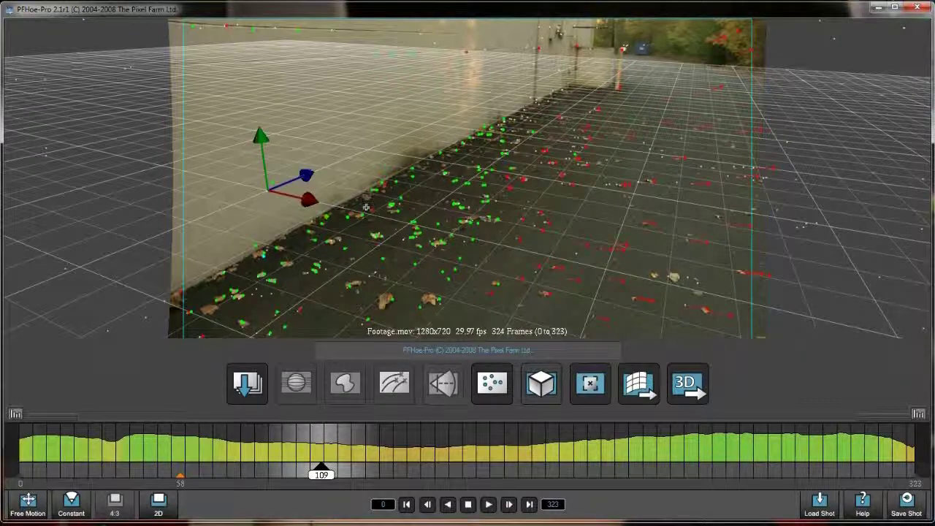
pyautogui.rightClick(467, 178)
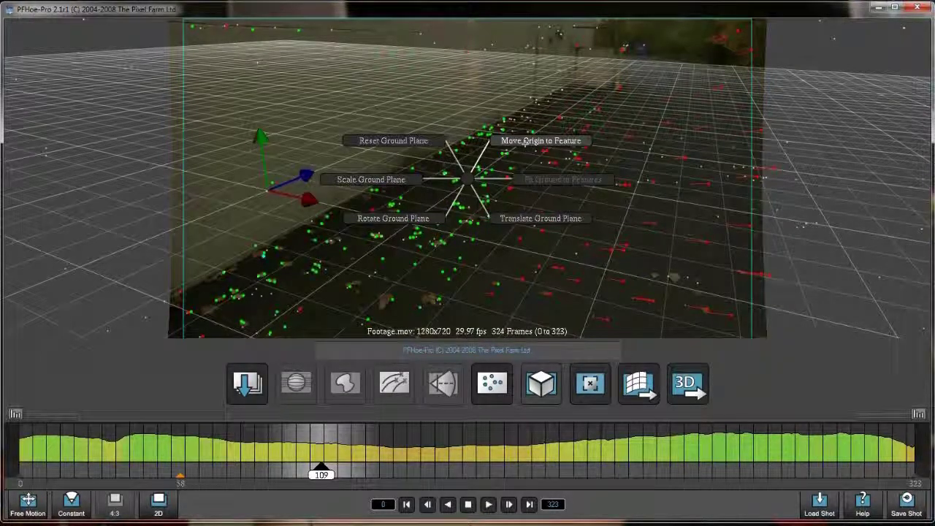
pyautogui.click(525, 142)
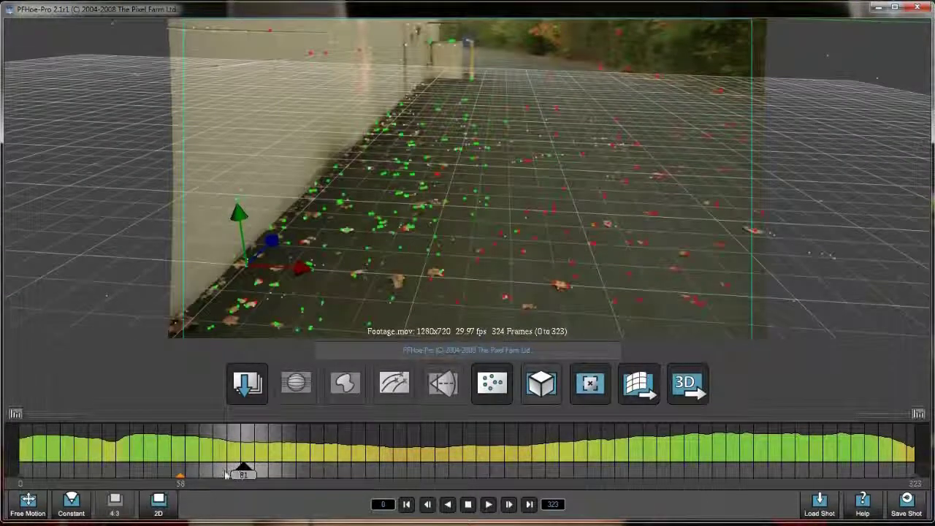
# - Raise the ground plane slightly along its vertical axis at frame 118 so its origin meets the wall's base
pyautogui.moveTo(199, 475); pyautogui.dragTo(148, 476)
pyautogui.moveTo(213, 476); pyautogui.dragTo(276, 474)
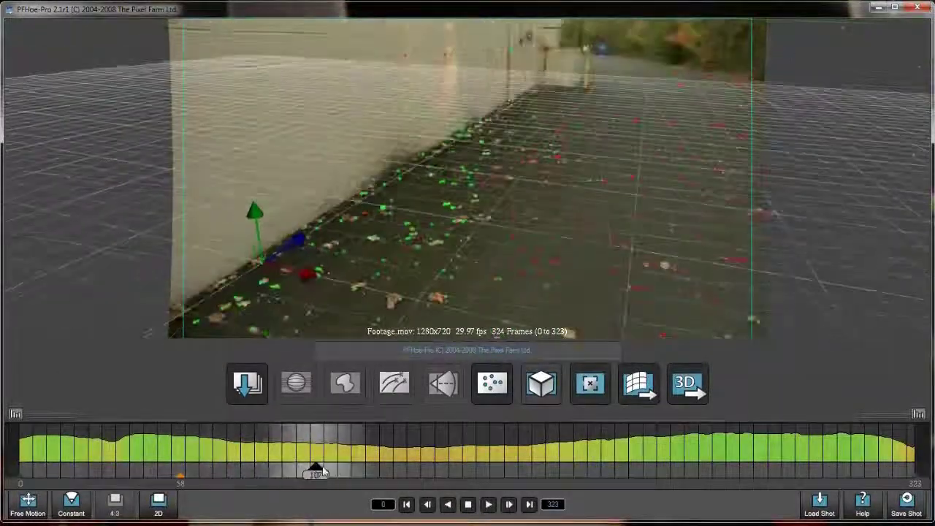
pyautogui.moveTo(348, 474); pyautogui.dragTo(346, 474)
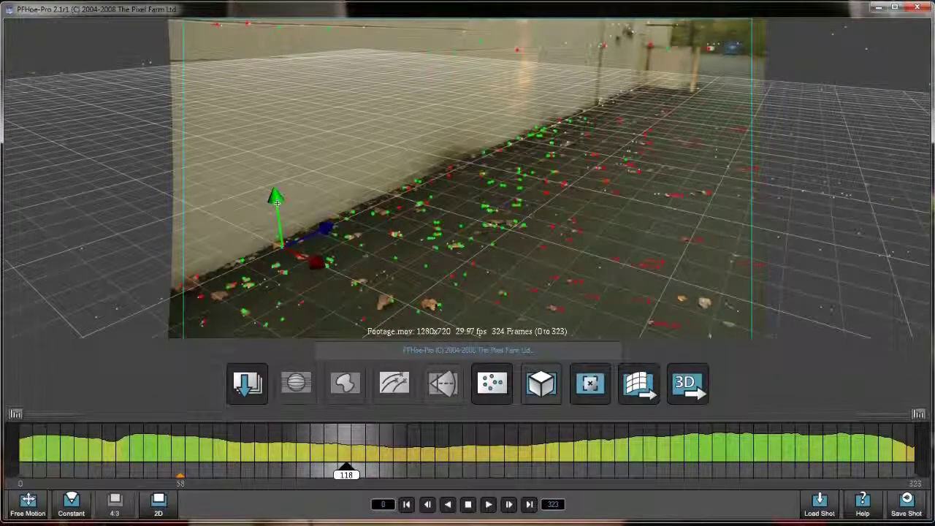
pyautogui.moveTo(276, 196); pyautogui.dragTo(276, 193)
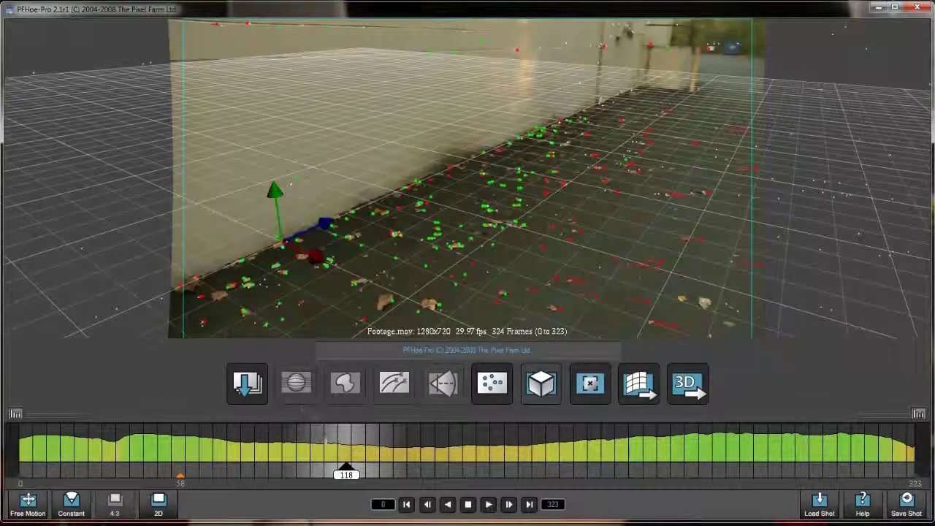
# - Rotate the ground plane to line its grid up with the wall's base, checking the alignment on frames across the shot
pyautogui.moveTo(306, 474); pyautogui.dragTo(182, 475)
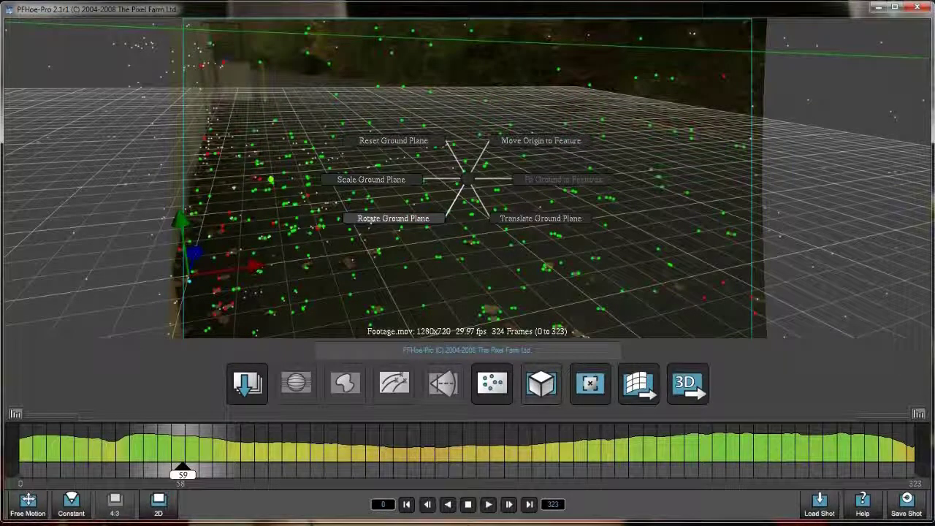
pyautogui.click(372, 218)
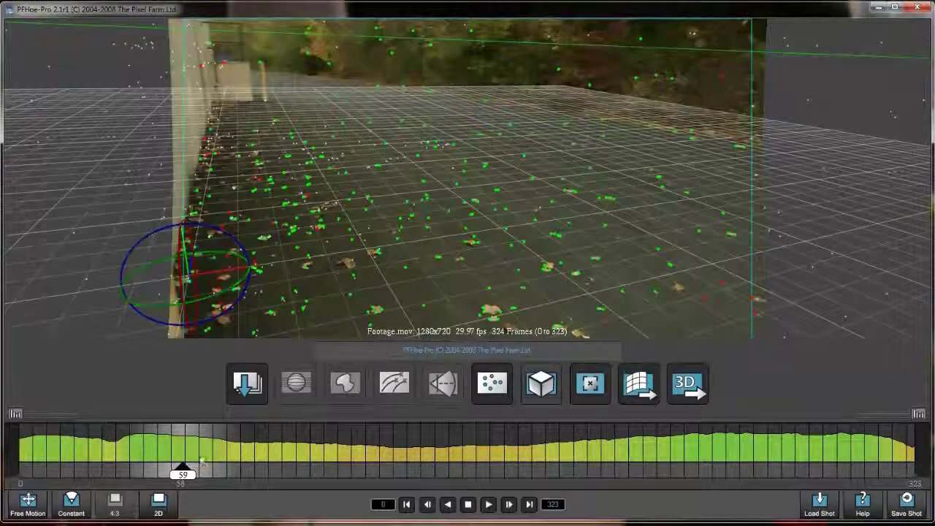
pyautogui.moveTo(185, 476); pyautogui.dragTo(451, 474)
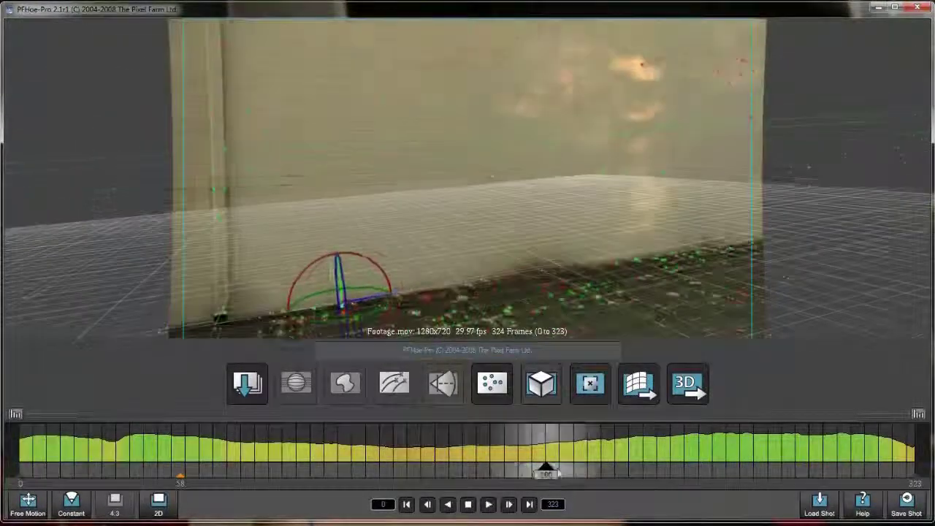
pyautogui.moveTo(606, 473); pyautogui.dragTo(374, 479)
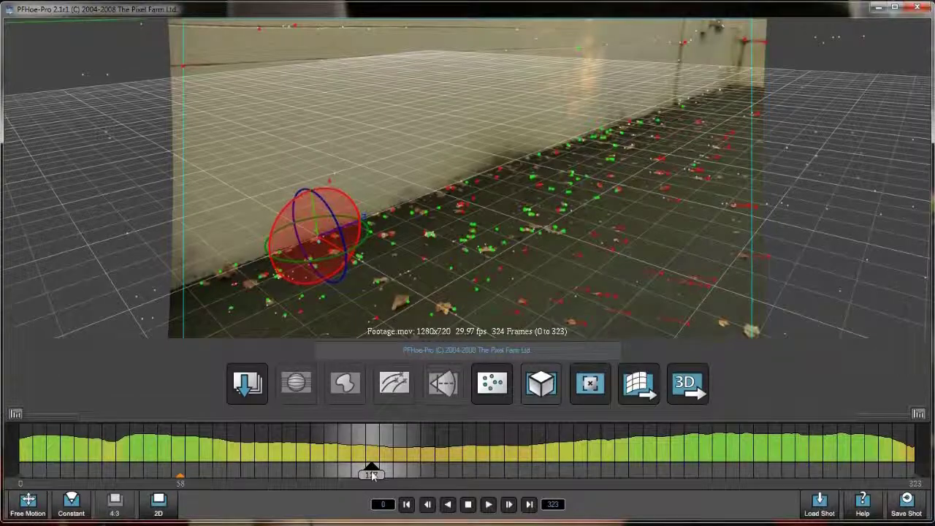
pyautogui.moveTo(370, 475); pyautogui.dragTo(346, 472)
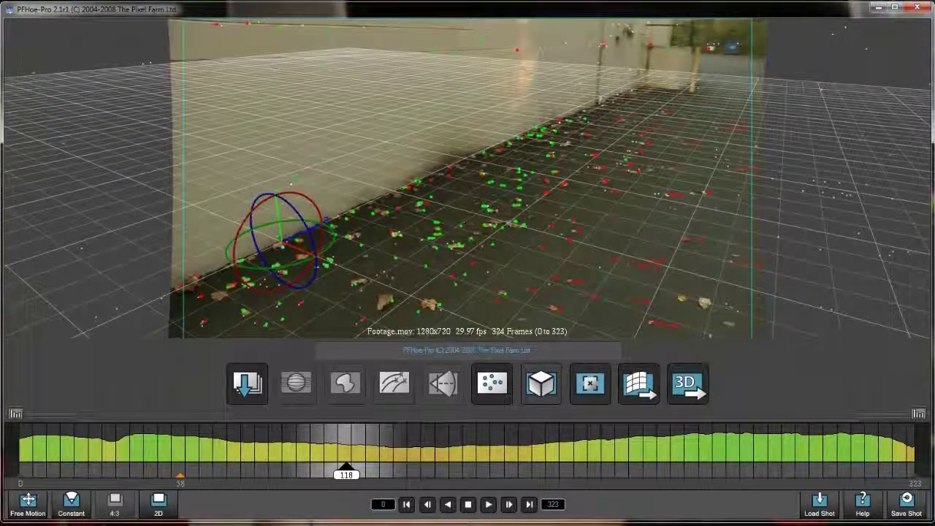
pyautogui.moveTo(346, 474); pyautogui.dragTo(743, 473)
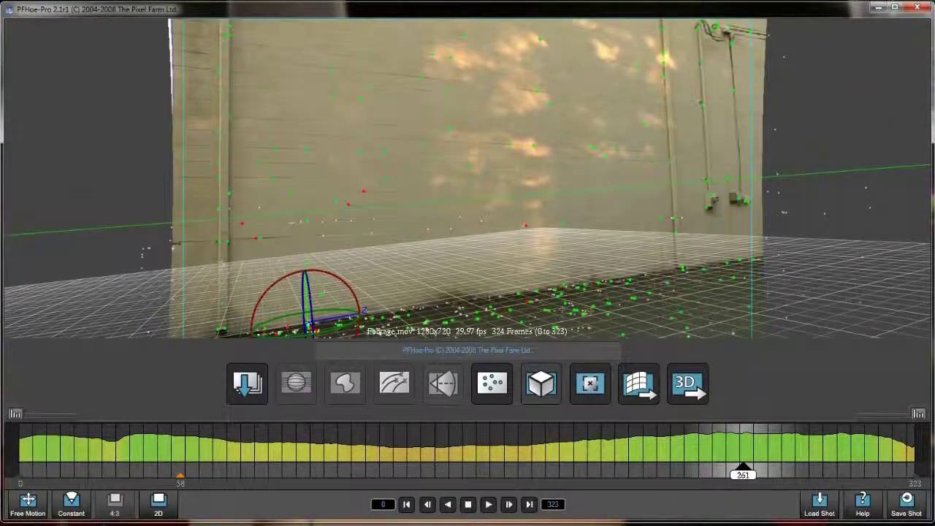
pyautogui.moveTo(750, 477); pyautogui.dragTo(529, 473)
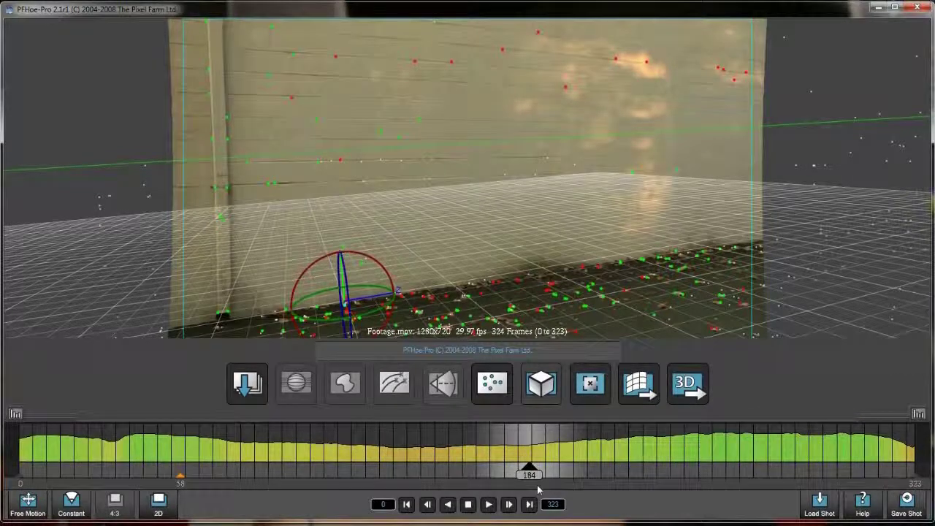
pyautogui.moveTo(529, 479); pyautogui.dragTo(282, 475)
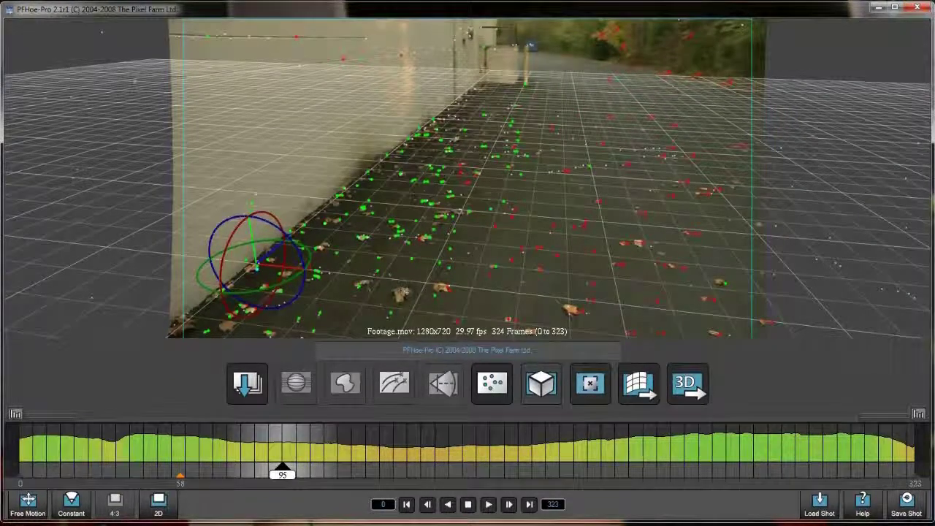
pyautogui.moveTo(282, 475); pyautogui.dragTo(350, 474)
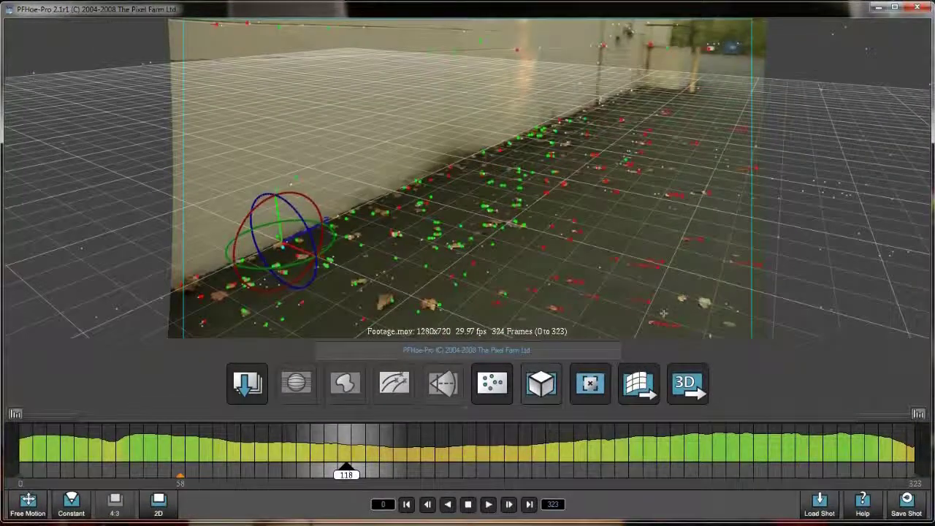
# - Add a new user feature at frame 102 and place it on the small leaf on the asphalt beside the larger pale leaf
pyautogui.moveTo(343, 475); pyautogui.dragTo(298, 475)
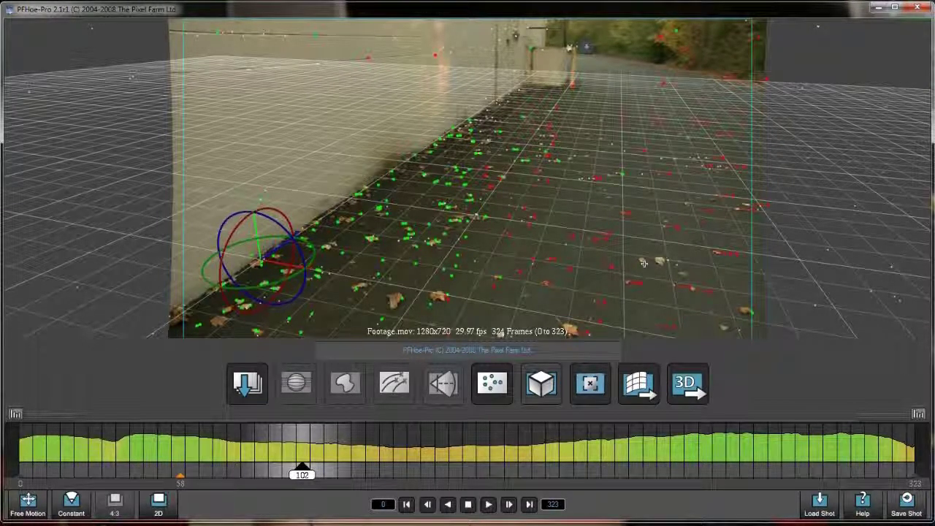
pyautogui.click(591, 385)
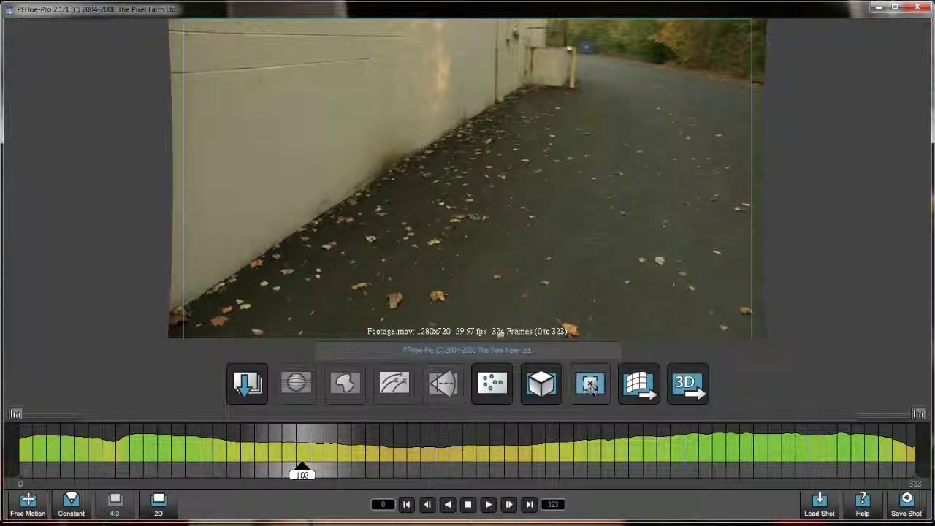
pyautogui.rightClick(539, 204)
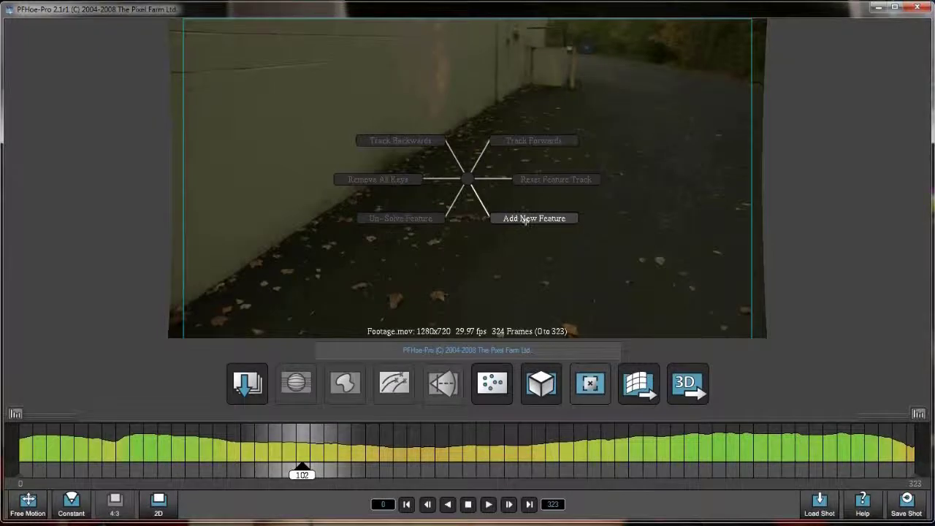
pyautogui.click(525, 220)
pyautogui.moveTo(466, 179); pyautogui.dragTo(642, 259)
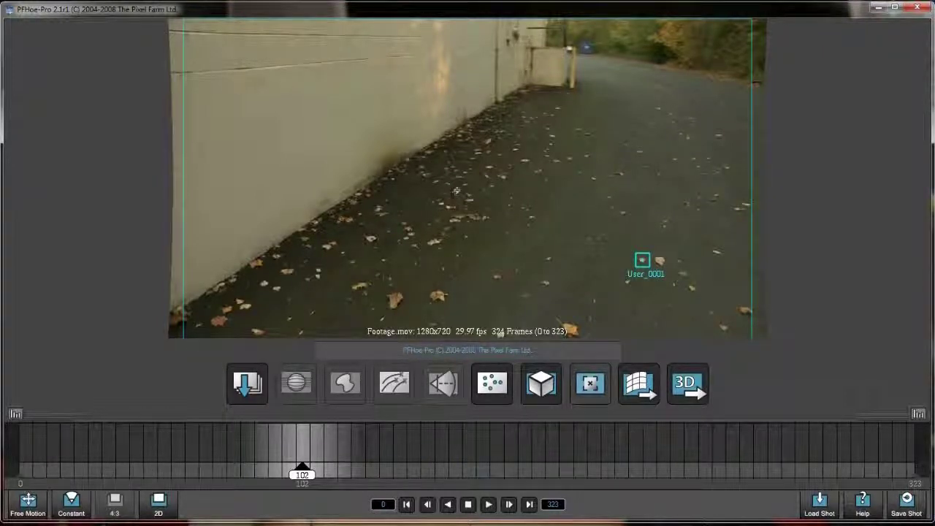
# - Tighten the new feature's box around the small leaf and keep the leaf centred in it
pyautogui.moveTo(469, 184); pyautogui.dragTo(507, 156)
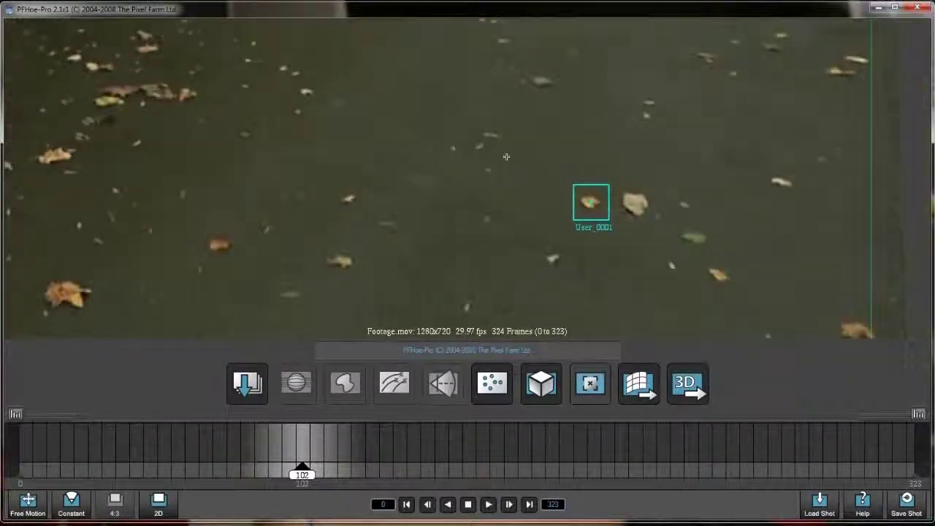
pyautogui.click(597, 207)
pyautogui.moveTo(590, 202); pyautogui.dragTo(606, 202)
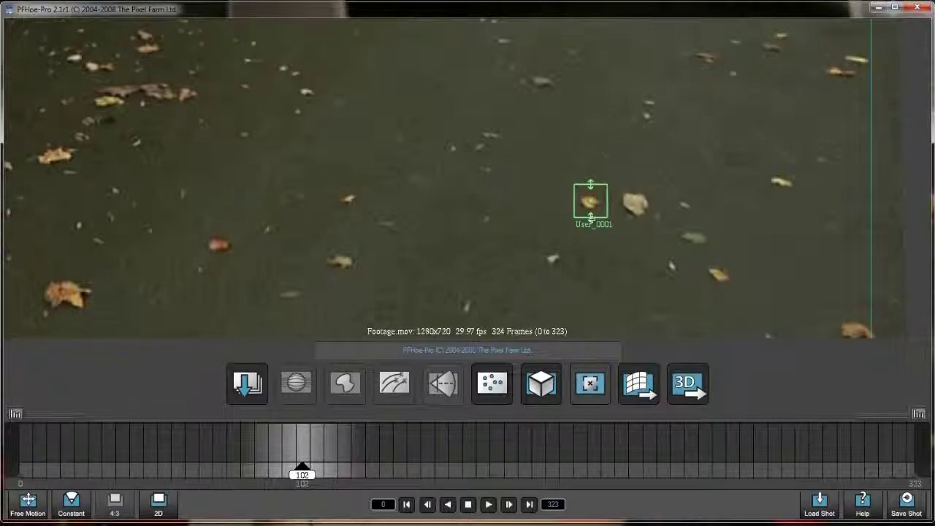
pyautogui.click(586, 233)
pyautogui.click(585, 207)
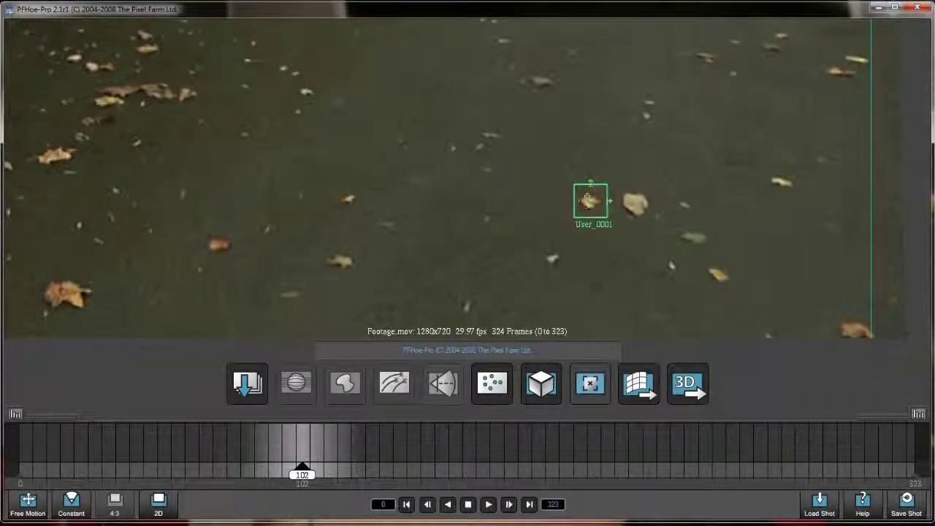
pyautogui.scroll(-3, 511, 193)
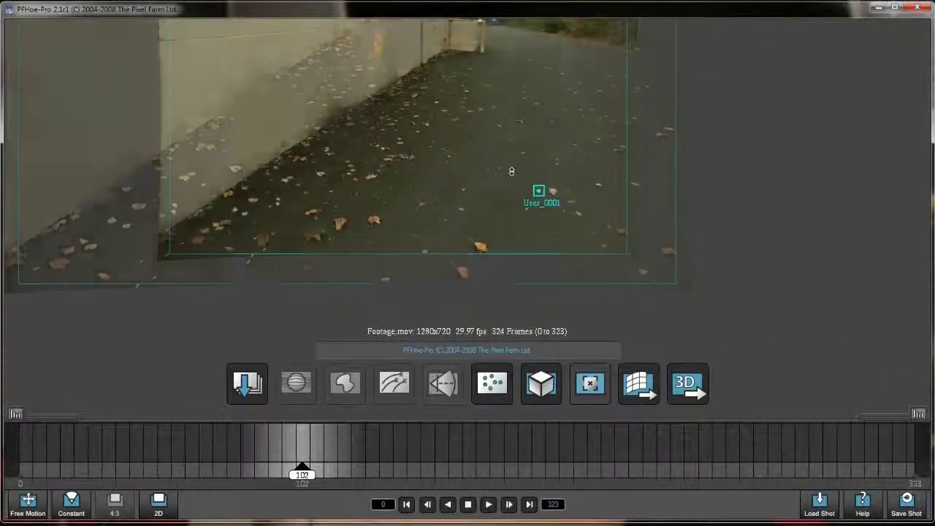
pyautogui.scroll(2, 516, 173)
pyautogui.scroll(-3, 512, 176)
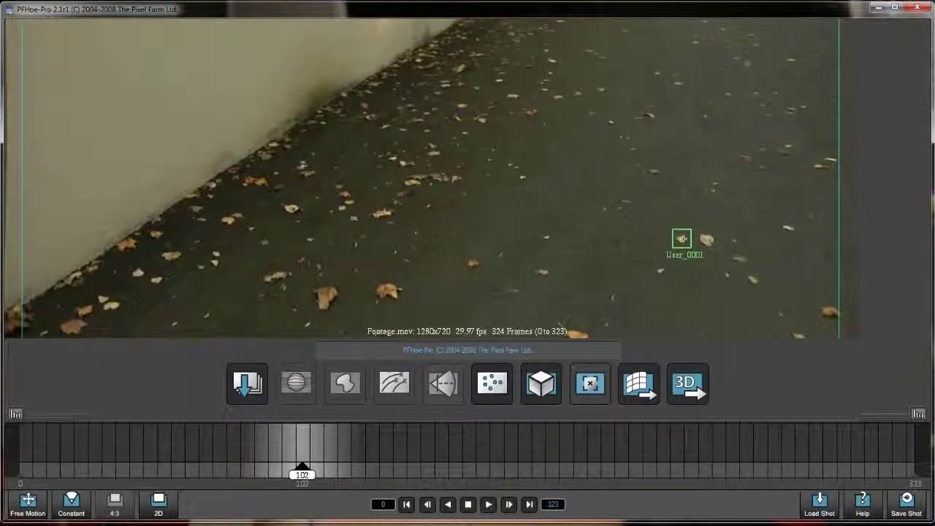
# - Track the leaf feature backwards from frame 102 to frame 51, and forwards from frame 102
pyautogui.rightClick(467, 178)
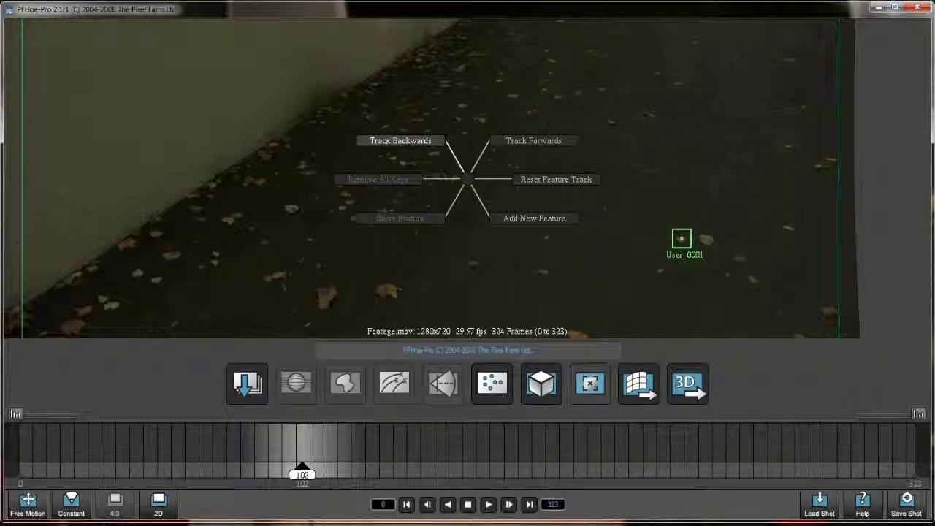
pyautogui.click(395, 140)
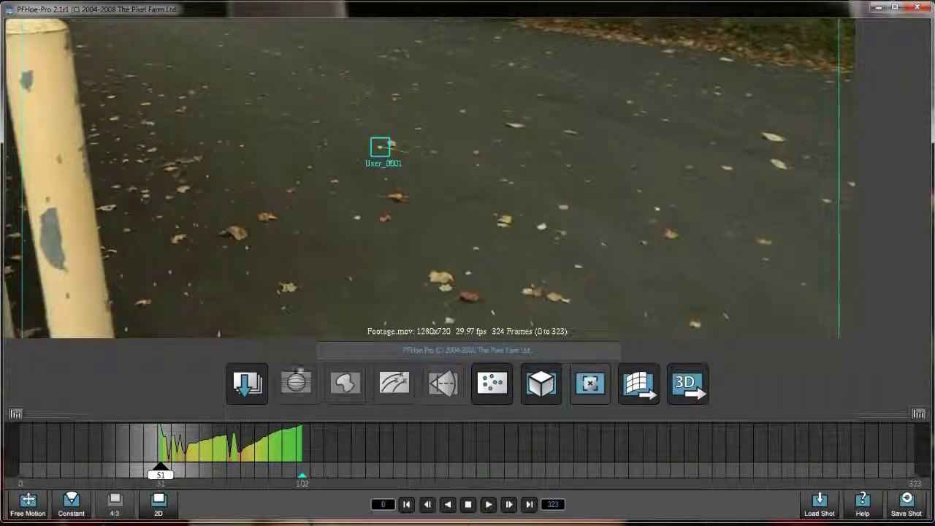
pyautogui.moveTo(162, 476); pyautogui.dragTo(305, 490)
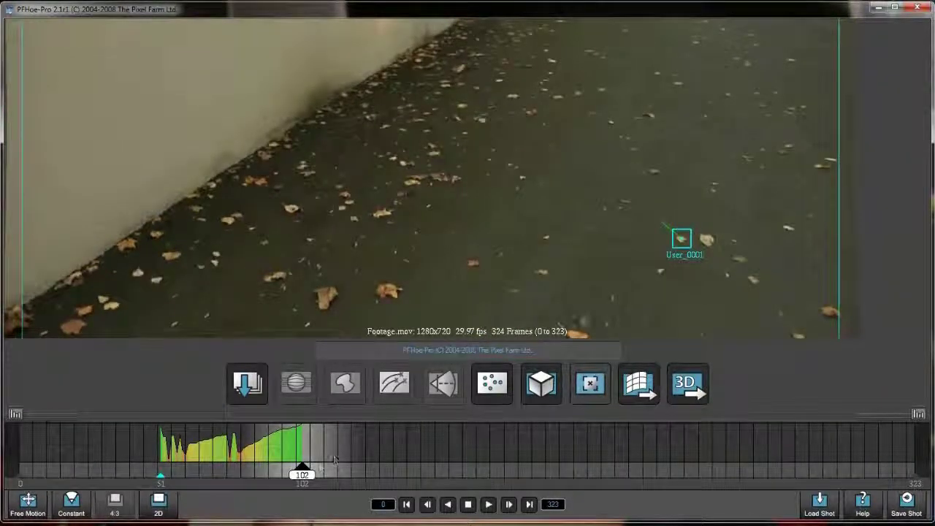
pyautogui.rightClick(680, 238)
pyautogui.click(523, 140)
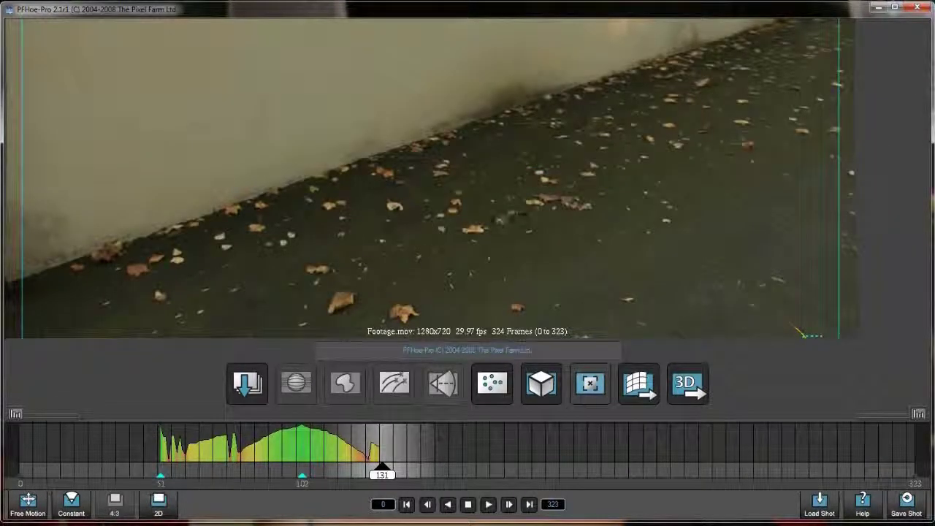
# - Solve the tracked leaf feature at frame 88
pyautogui.scroll(-2, 507, 213)
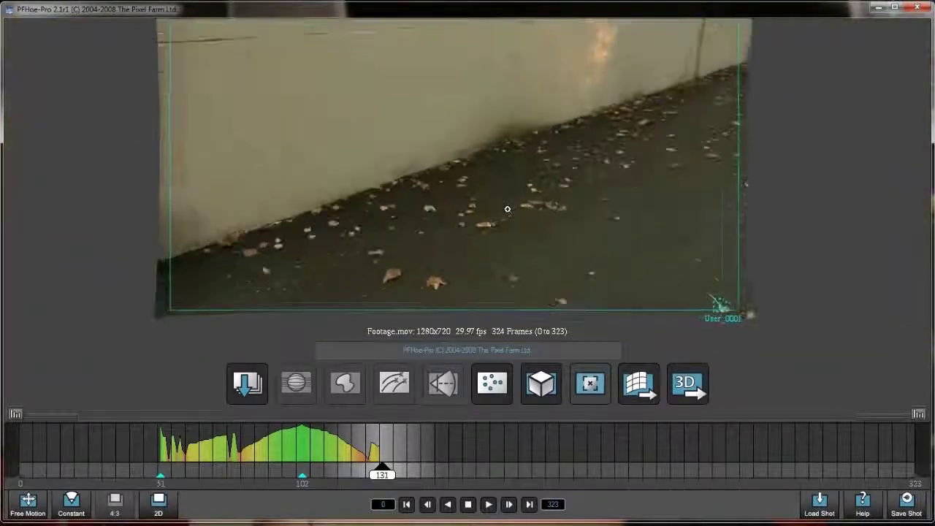
pyautogui.scroll(-1, 507, 210)
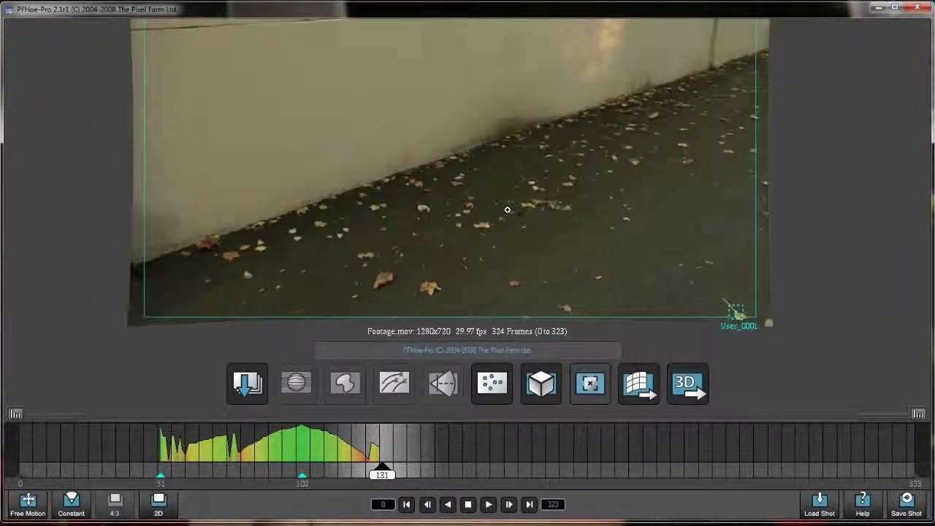
pyautogui.moveTo(389, 476); pyautogui.dragTo(267, 478)
pyautogui.rightClick(557, 177)
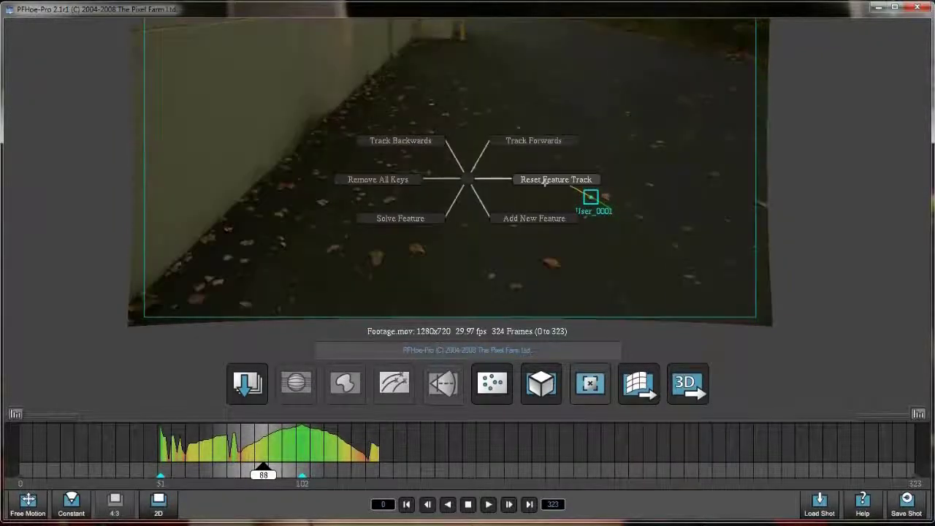
pyautogui.click(400, 219)
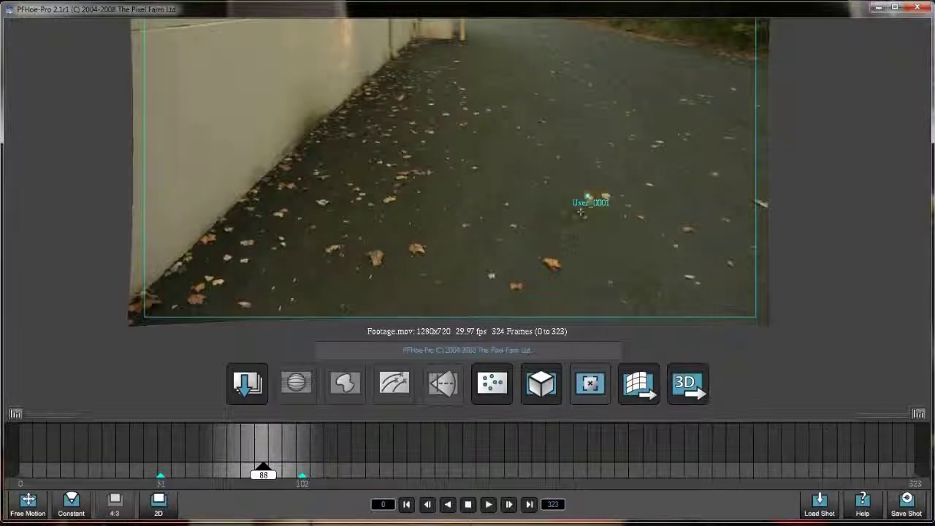
# - Check on nearby frames, back to frame 68, that the solved feature stays on the leaf
pyautogui.moveTo(263, 477); pyautogui.dragTo(281, 478)
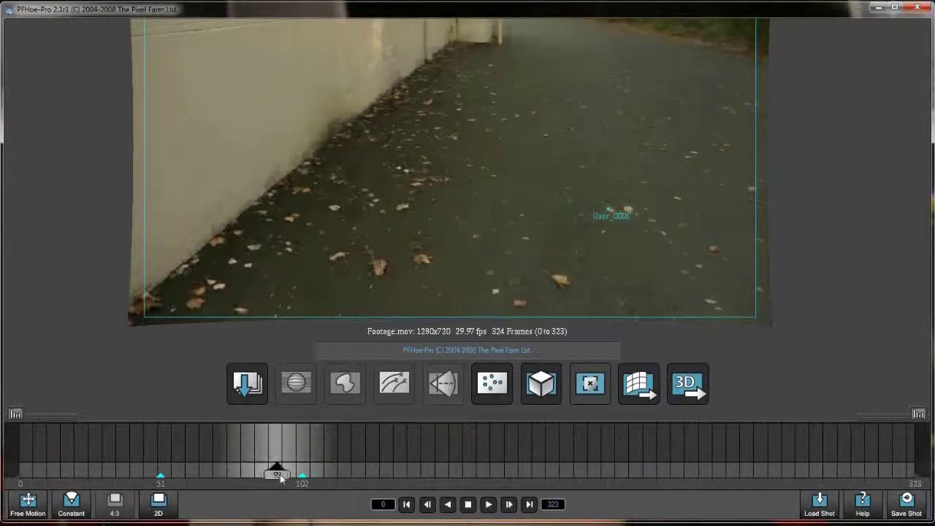
pyautogui.moveTo(279, 482); pyautogui.dragTo(212, 479)
pyautogui.rightClick(465, 179)
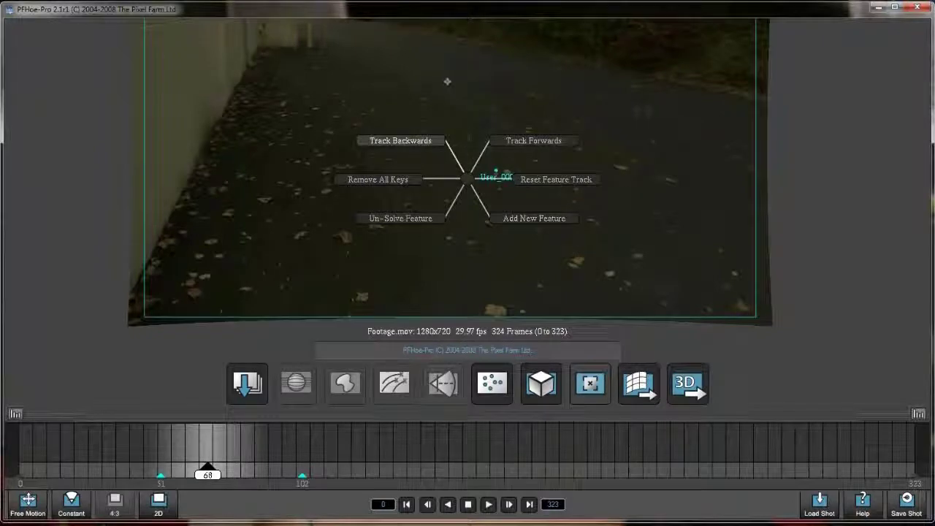
pyautogui.click(400, 219)
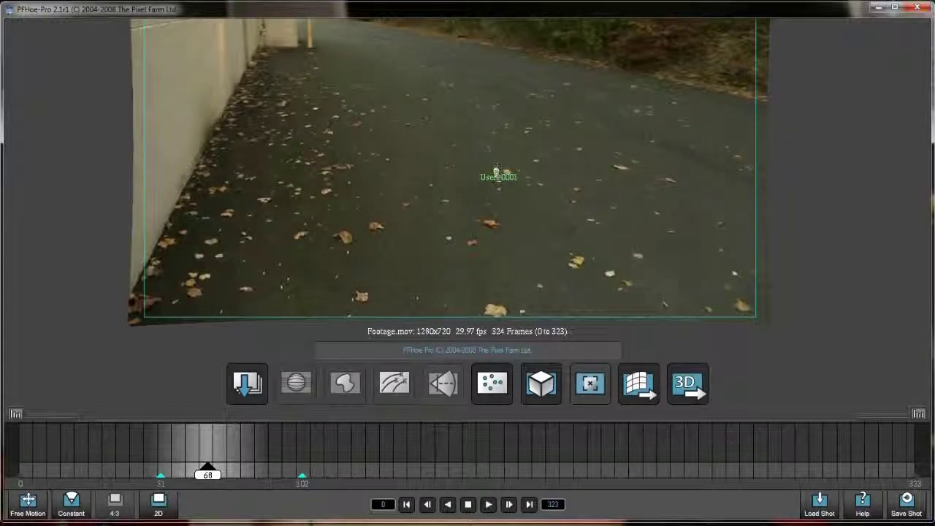
# - Leave user feature editing and improve the camera solution with the solved feature included
pyautogui.click(589, 385)
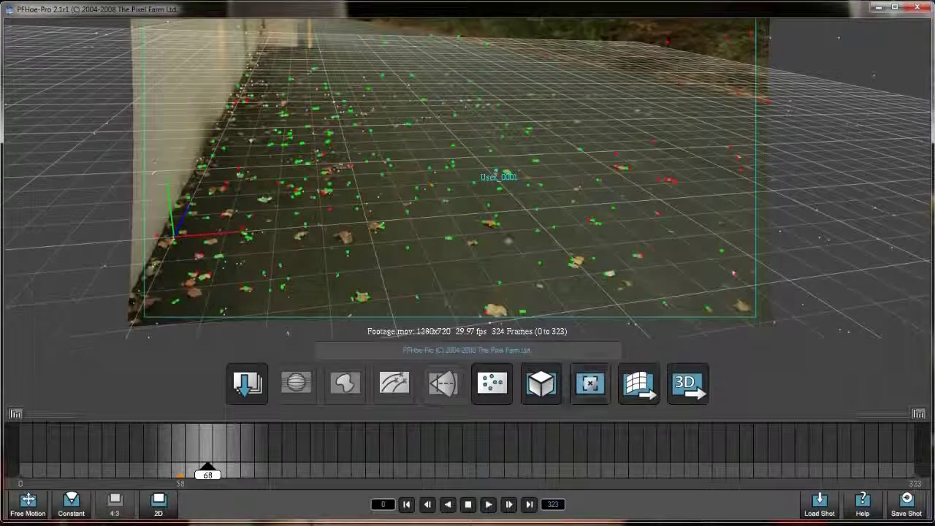
pyautogui.rightClick(468, 182)
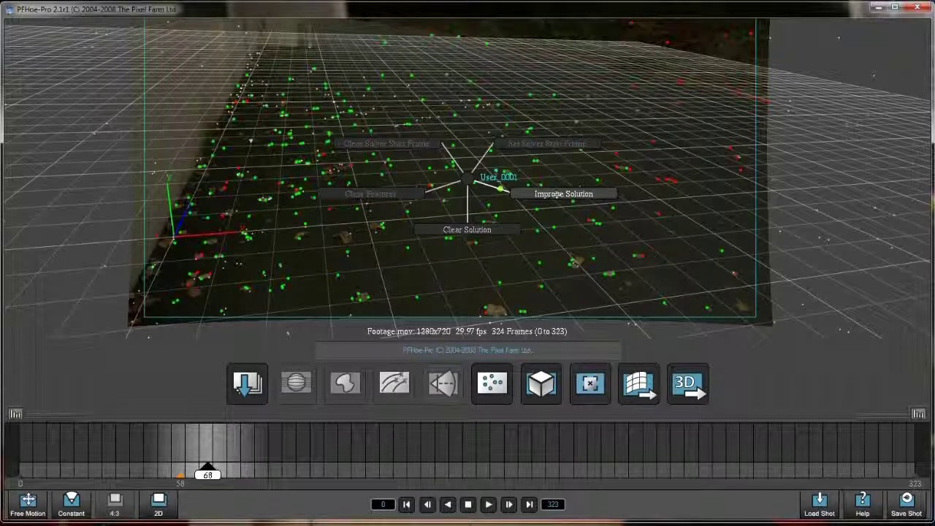
pyautogui.click(558, 194)
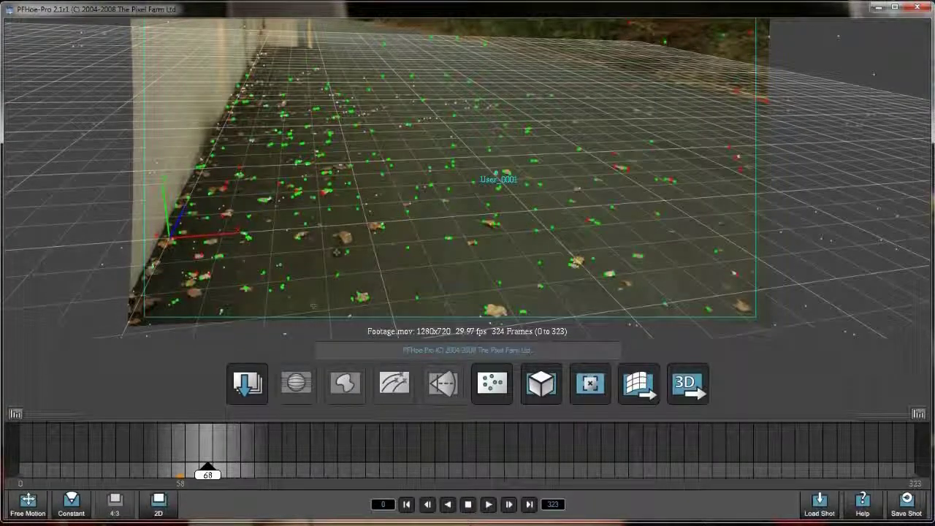
# - Check the user feature at frame 51 and the ground plane's alignment with the wall up to frame 255
pyautogui.moveTo(207, 473)
pyautogui.mouseDown()
pyautogui.moveTo(148, 473)
pyautogui.moveTo(159, 473)
pyautogui.mouseUp()
pyautogui.click(574, 392)
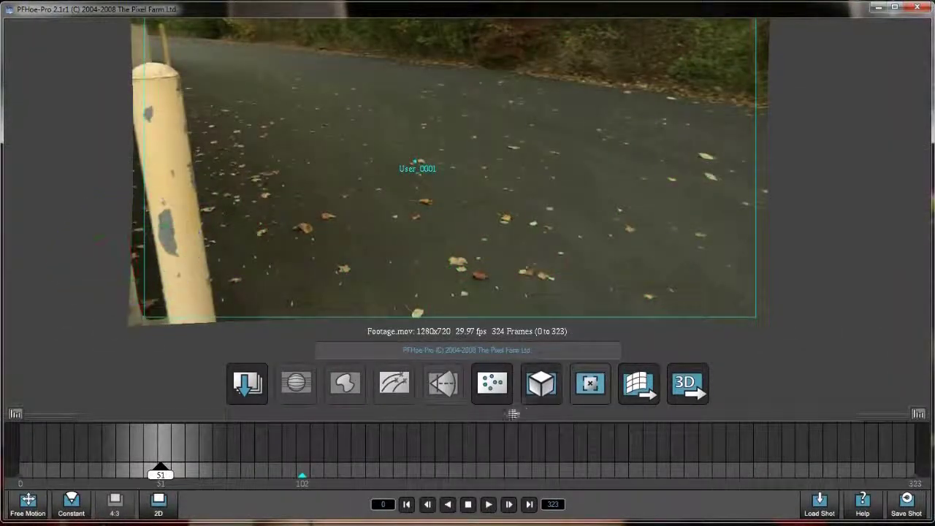
pyautogui.click(591, 388)
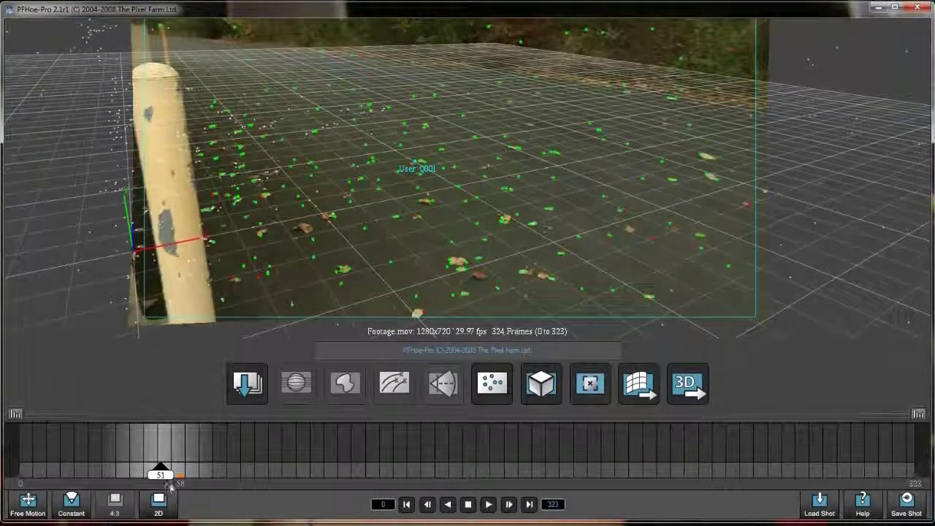
pyautogui.moveTo(159, 476)
pyautogui.mouseDown()
pyautogui.moveTo(115, 473)
pyautogui.moveTo(551, 482)
pyautogui.moveTo(621, 494)
pyautogui.moveTo(574, 491)
pyautogui.mouseUp()
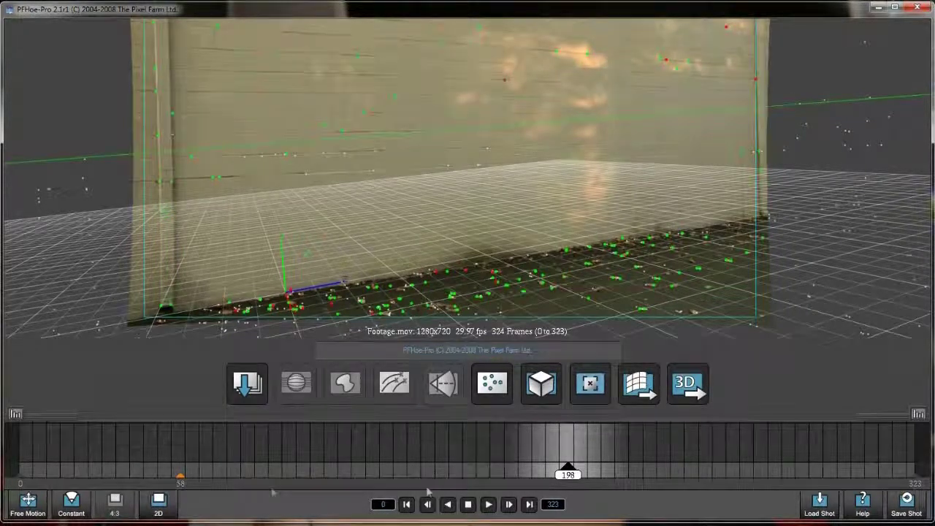
pyautogui.moveTo(568, 474); pyautogui.dragTo(729, 474)
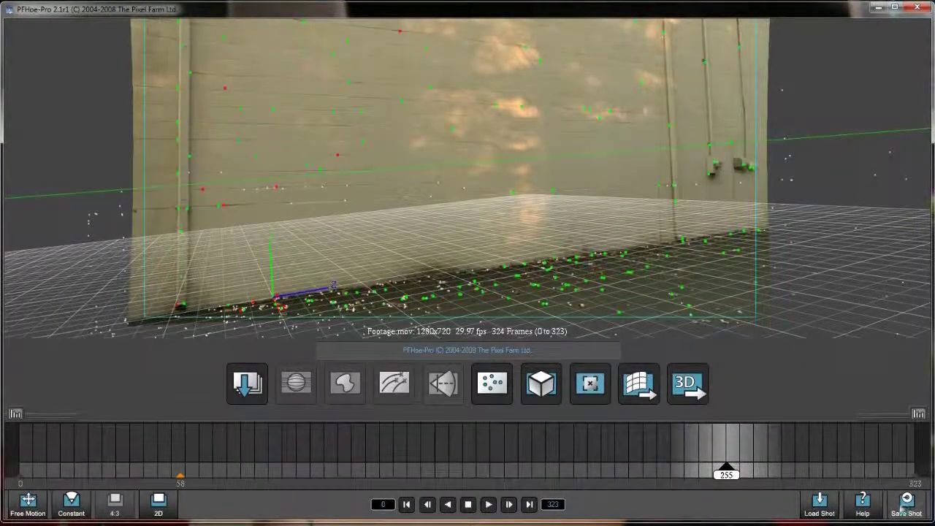
# - Save the shot as project file.pfh in the 3d Motion Tracking folder
pyautogui.click(905, 503)
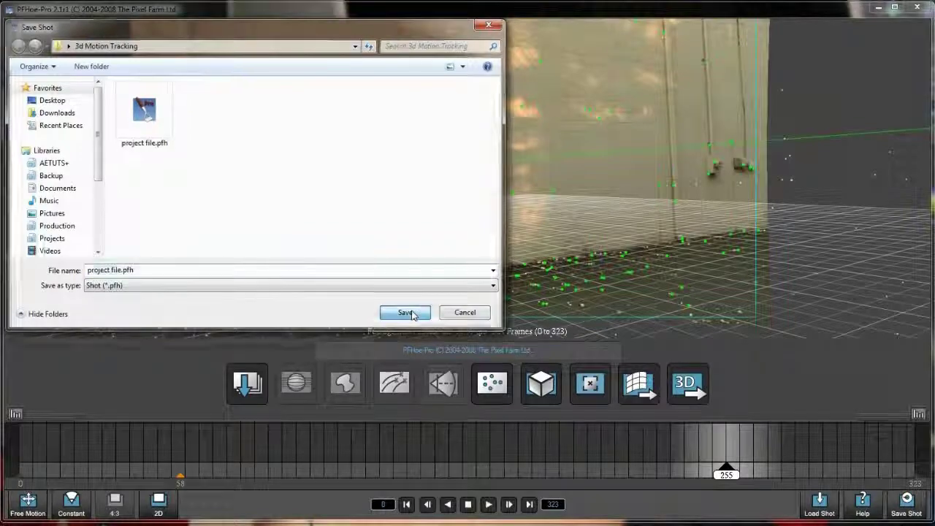
pyautogui.click(407, 312)
pyautogui.click(428, 276)
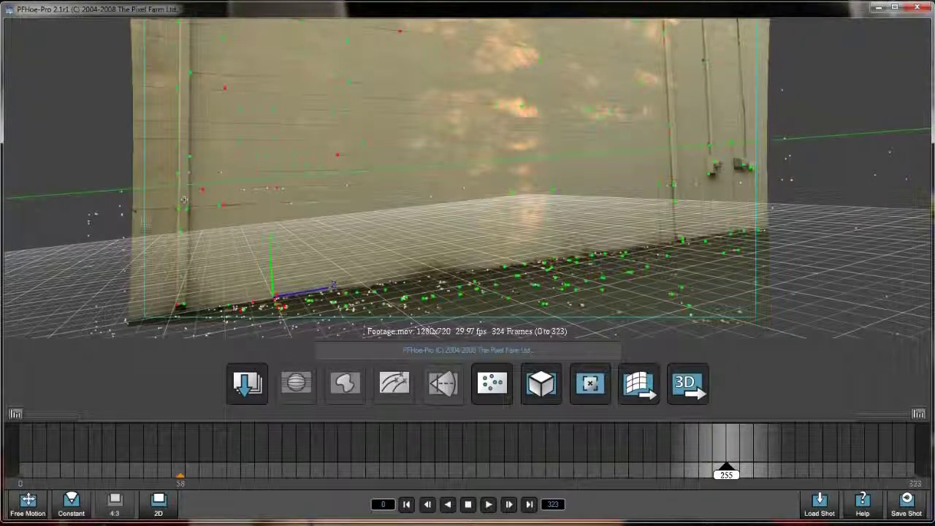
# - Examine the solved camera path and features in the 3D view across the shot, and return to the 2D view at frame 174
pyautogui.click(159, 504)
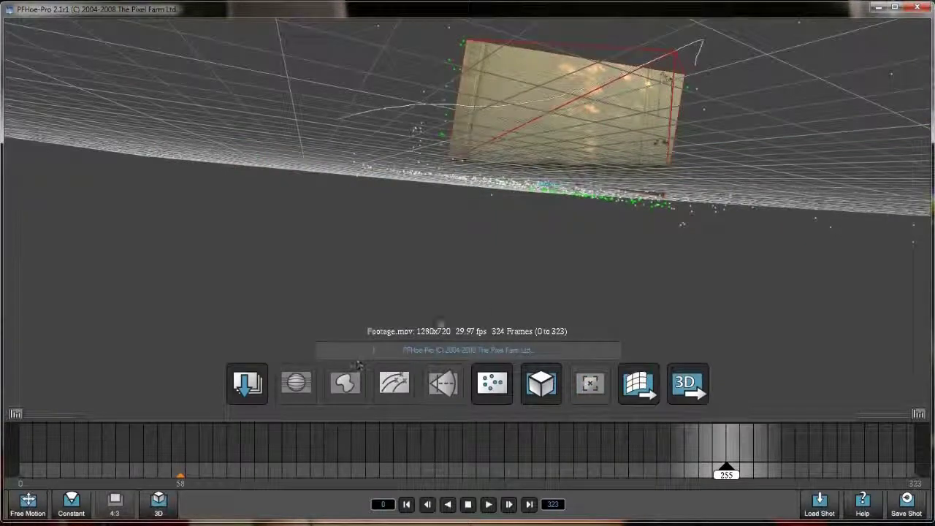
pyautogui.moveTo(502, 176); pyautogui.dragTo(409, 226)
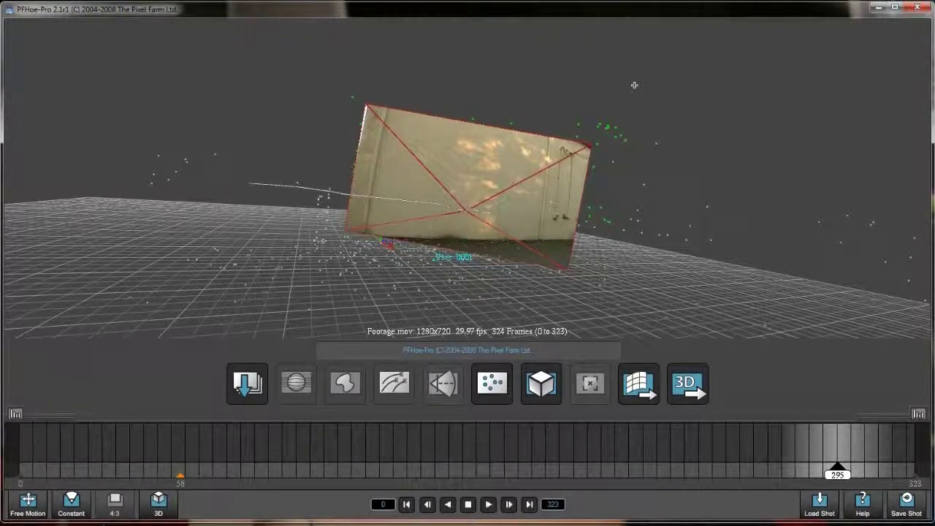
pyautogui.moveTo(617, 81); pyautogui.dragTo(413, 183)
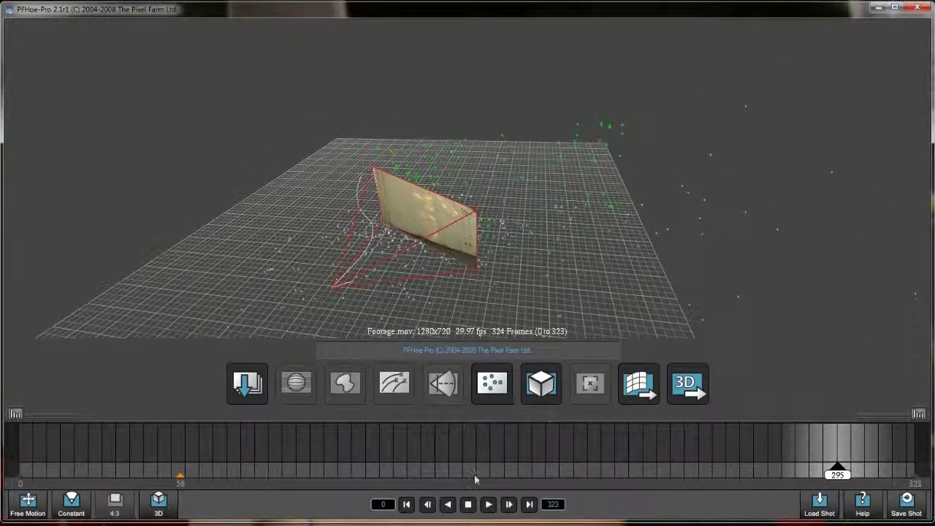
pyautogui.click(488, 504)
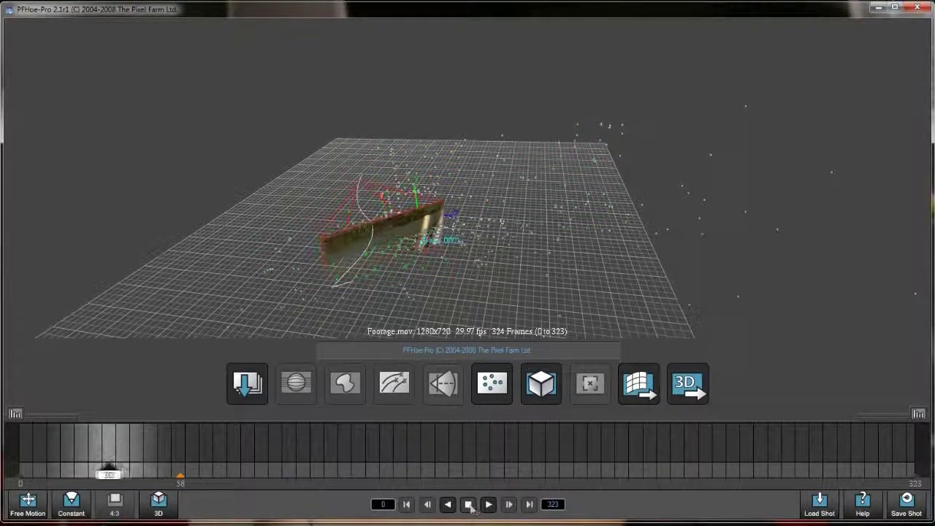
pyautogui.moveTo(117, 476); pyautogui.dragTo(369, 475)
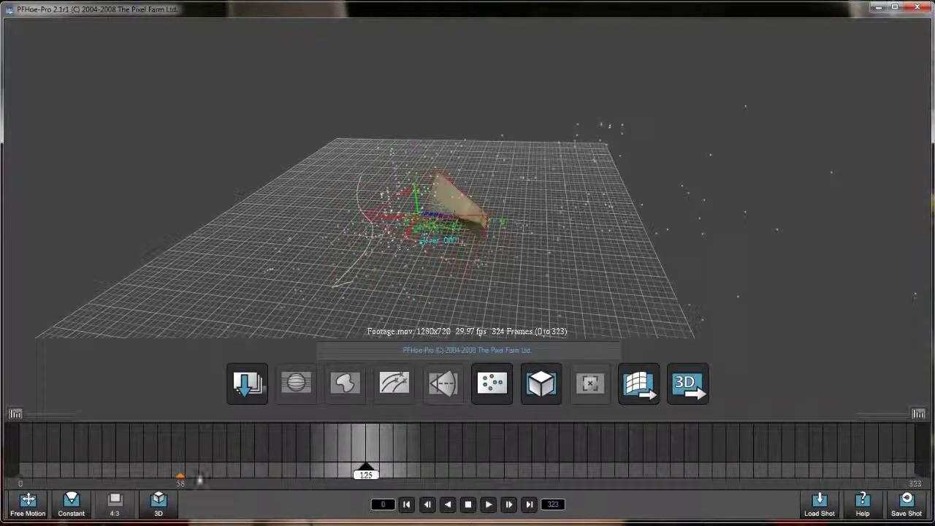
pyautogui.moveTo(333, 283)
pyautogui.mouseDown()
pyautogui.moveTo(390, 219)
pyautogui.moveTo(384, 207)
pyautogui.moveTo(425, 196)
pyautogui.moveTo(299, 124)
pyautogui.moveTo(311, 159)
pyautogui.moveTo(303, 105)
pyautogui.moveTo(416, 203)
pyautogui.moveTo(590, 216)
pyautogui.moveTo(335, 285)
pyautogui.mouseUp()
pyautogui.click(158, 503)
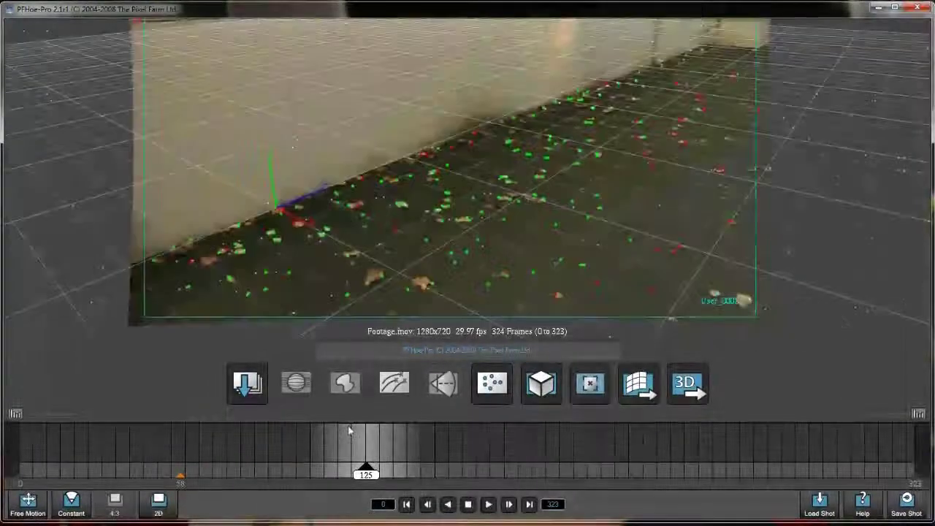
pyautogui.moveTo(366, 473); pyautogui.dragTo(501, 474)
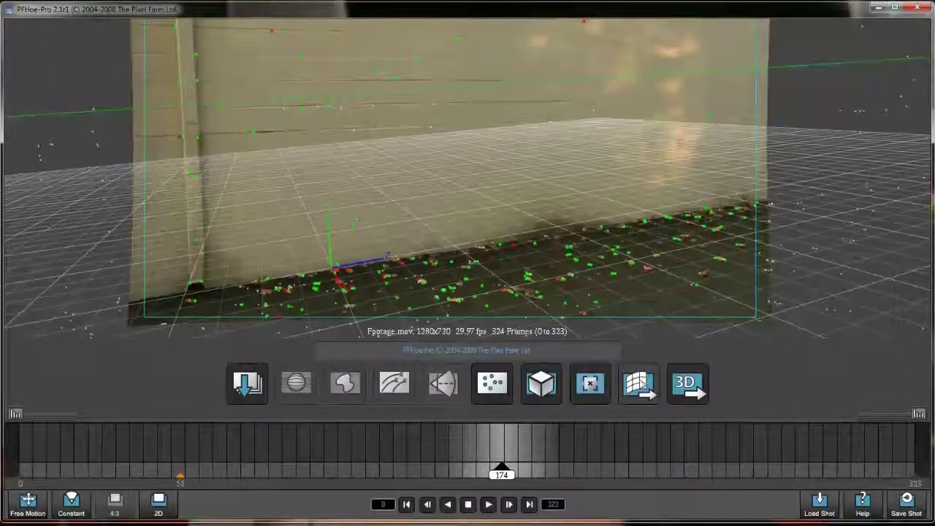
# - Start a movie export and choose the 3d Motion Tracking folder on the Desktop as its destination
pyautogui.click(640, 387)
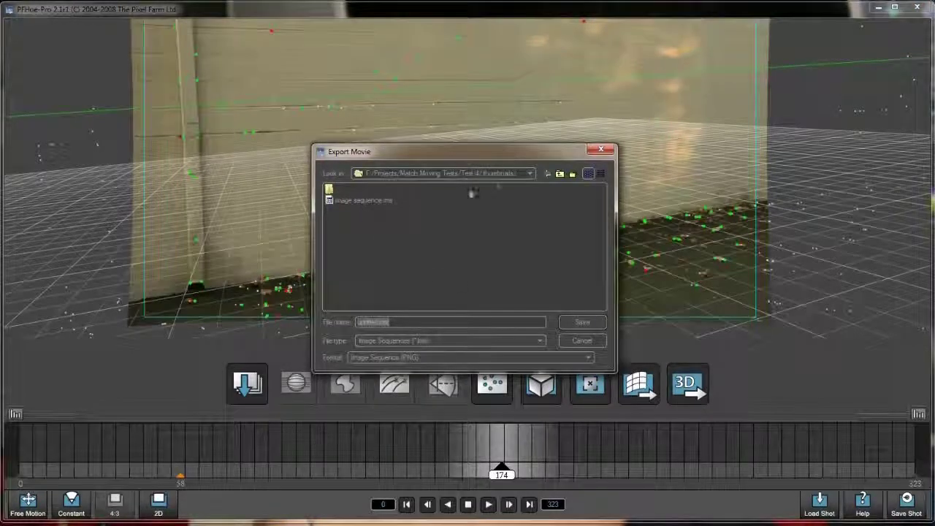
pyautogui.click(593, 340)
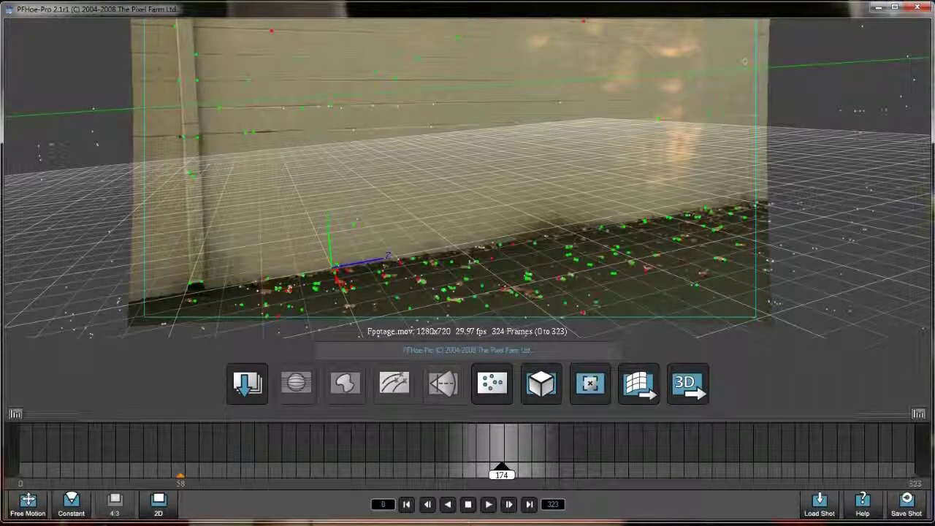
pyautogui.click(637, 386)
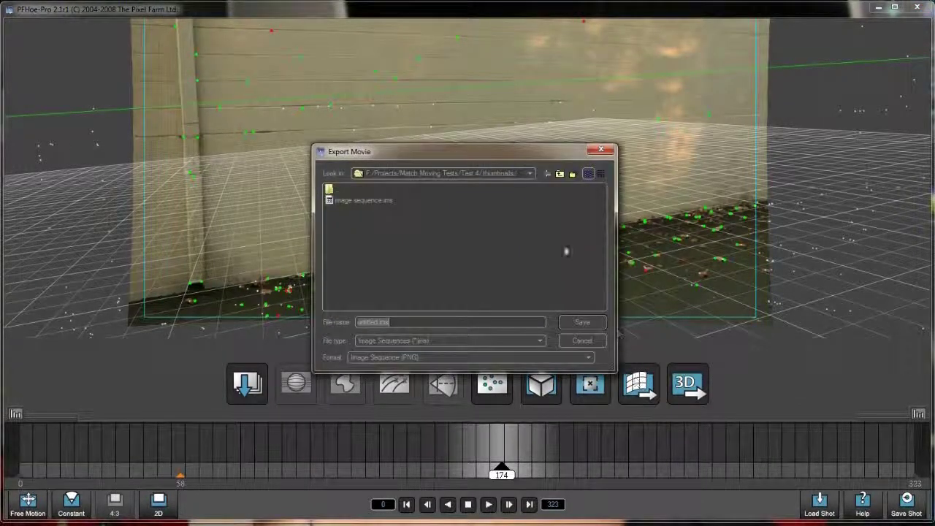
pyautogui.click(530, 173)
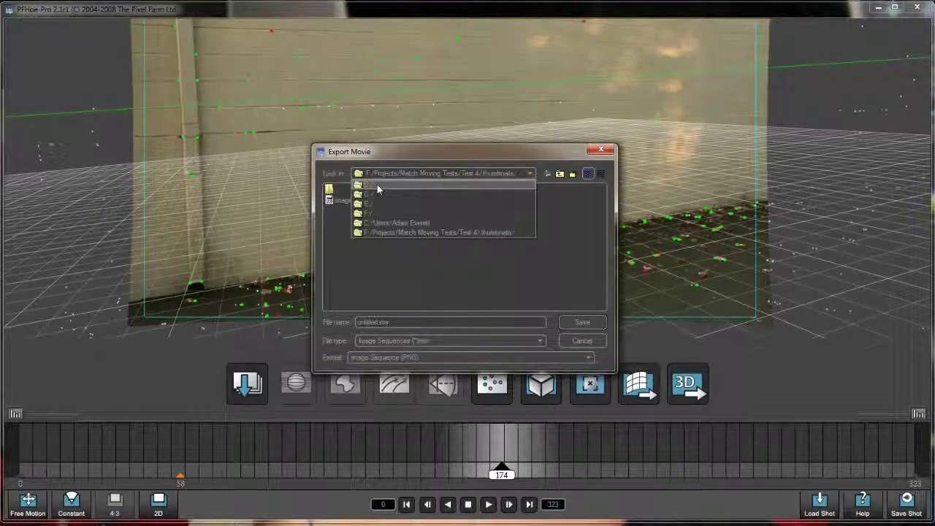
pyautogui.click(394, 222)
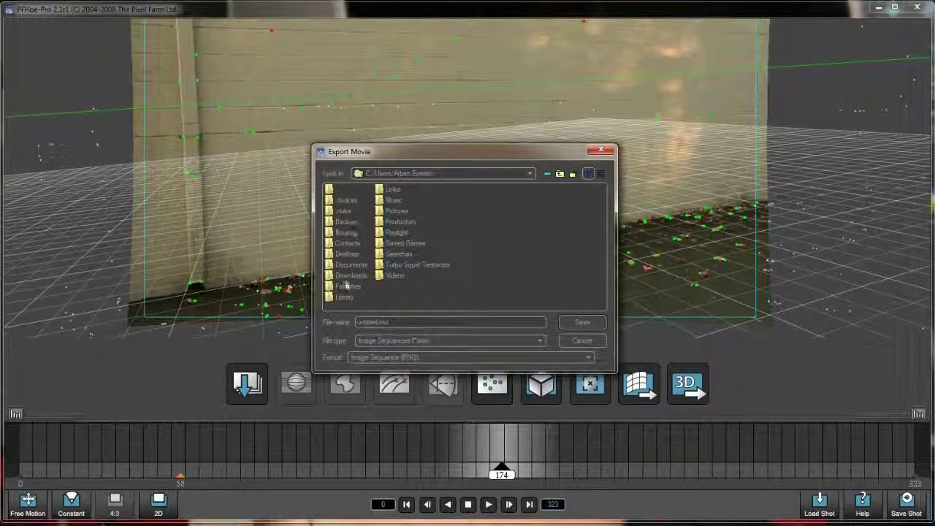
pyautogui.doubleClick(346, 253)
pyautogui.doubleClick(356, 211)
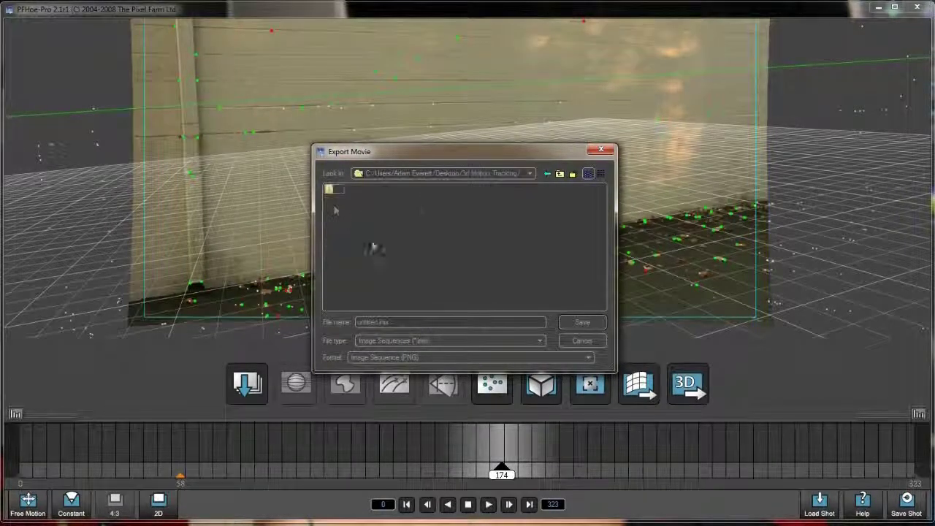
# - Name the exported movie sequence, set its file type to QuickTime Movies and save it
pyautogui.click(567, 359)
pyautogui.click(567, 361)
pyautogui.click(418, 322)
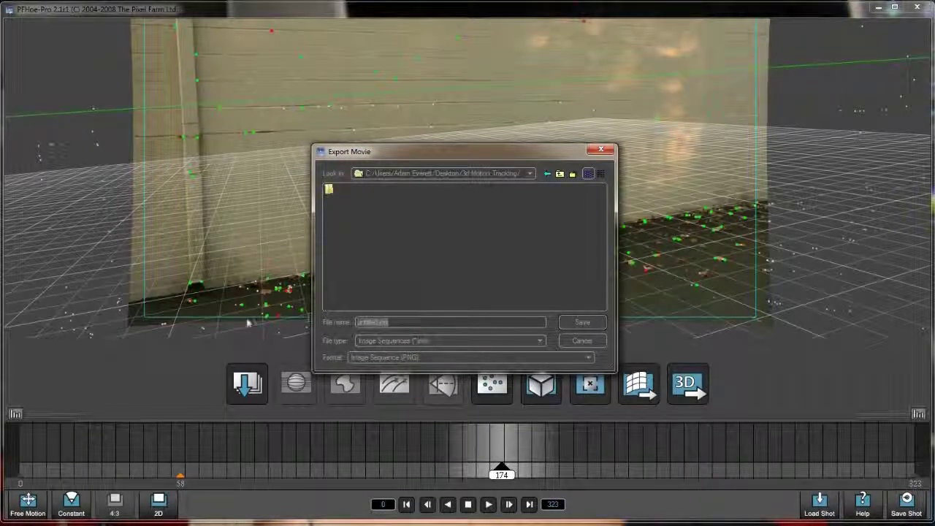
pyautogui.write('sequence')
pyautogui.click(540, 342)
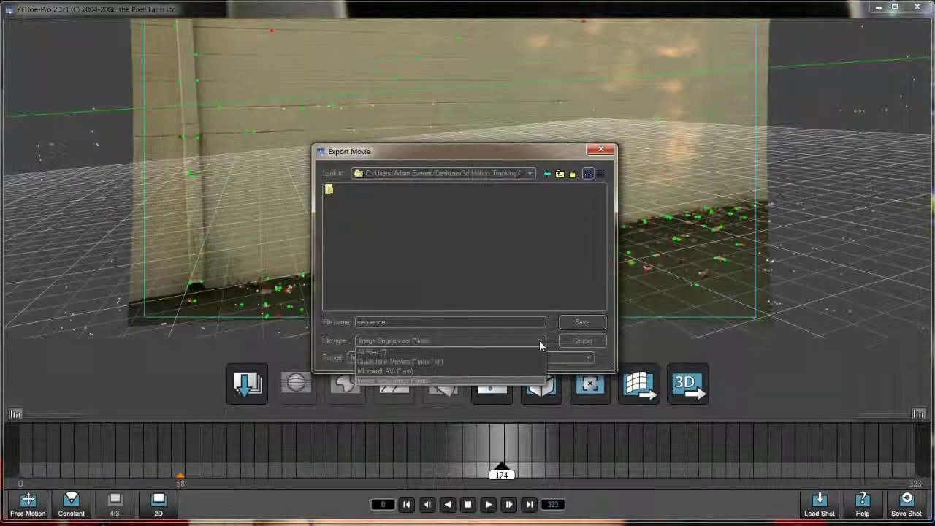
pyautogui.click(421, 362)
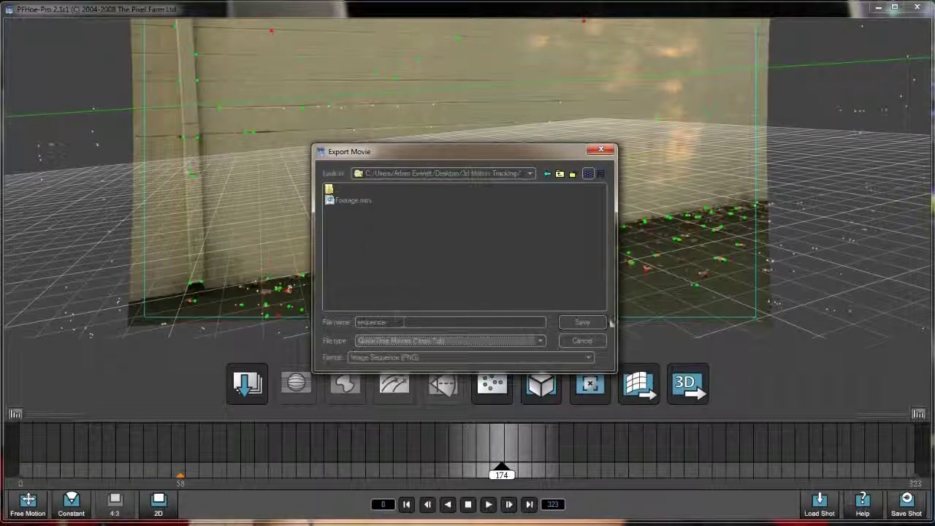
pyautogui.click(588, 325)
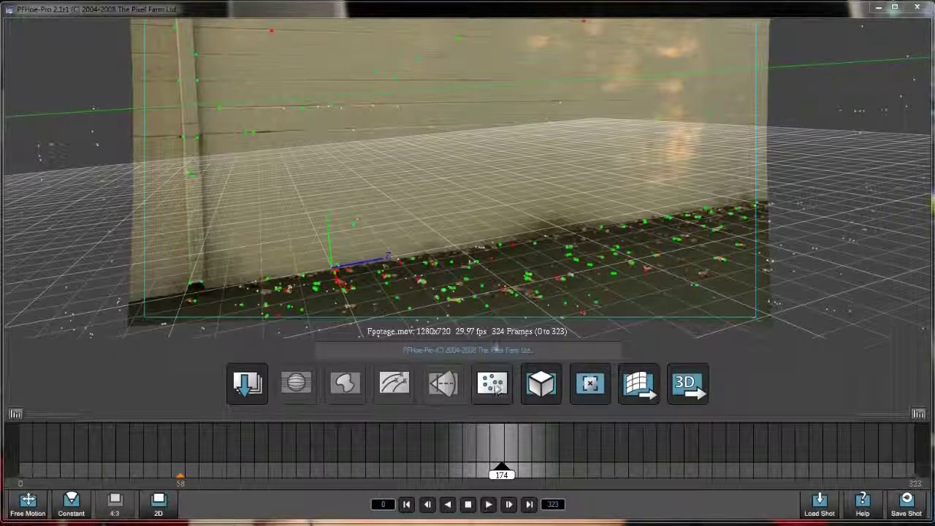
# - Rotate the ground plane slightly at the wall's base and check its alignment at frame 205
pyautogui.click(540, 385)
pyautogui.moveTo(339, 214); pyautogui.dragTo(344, 215)
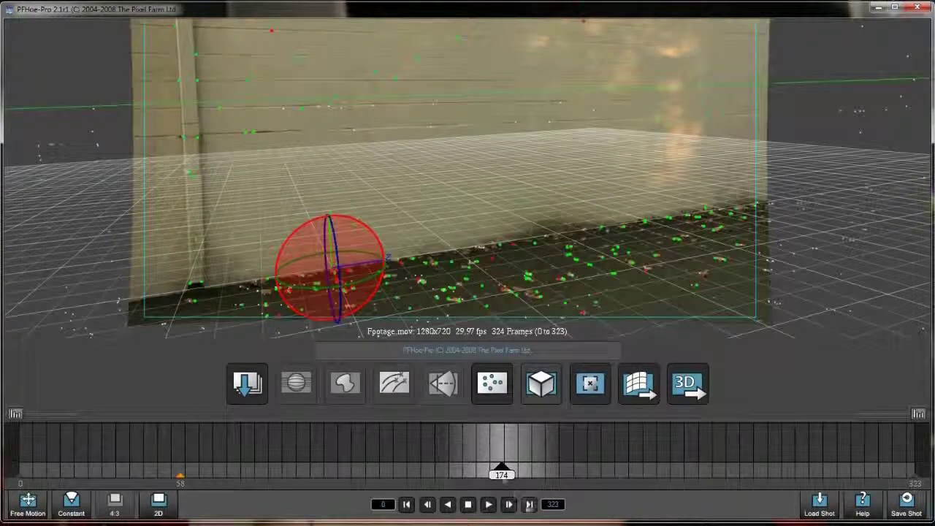
pyautogui.moveTo(501, 473); pyautogui.dragTo(593, 475)
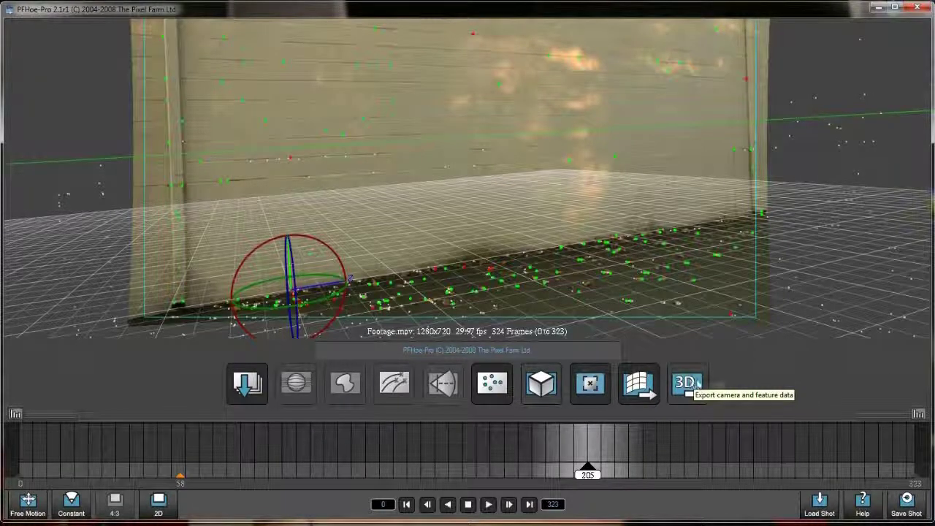
# - Save the shot, overwriting the existing project file
pyautogui.click(904, 502)
pyautogui.click(404, 312)
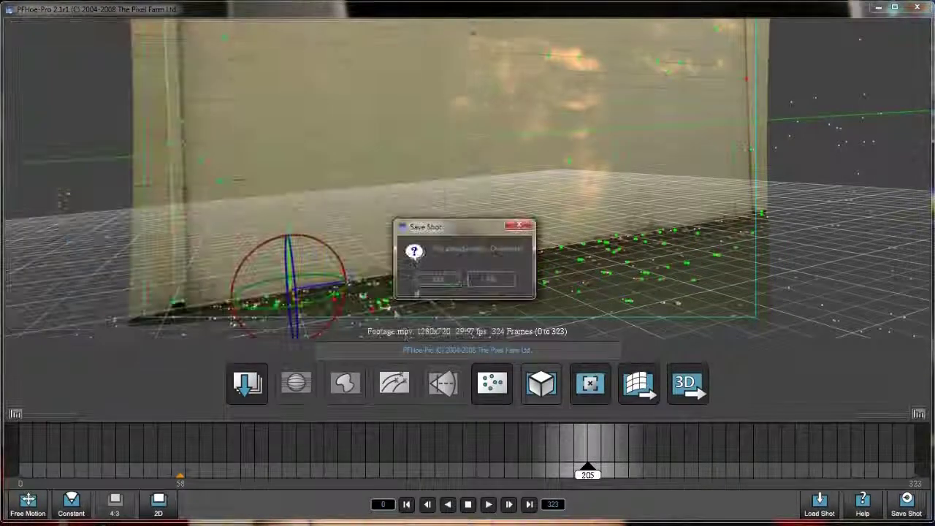
pyautogui.click(430, 277)
# - Start a camera and feature data export as 3DS Max Script and choose the 3d Motion Tracking folder on the Desktop as its destination
pyautogui.click(687, 384)
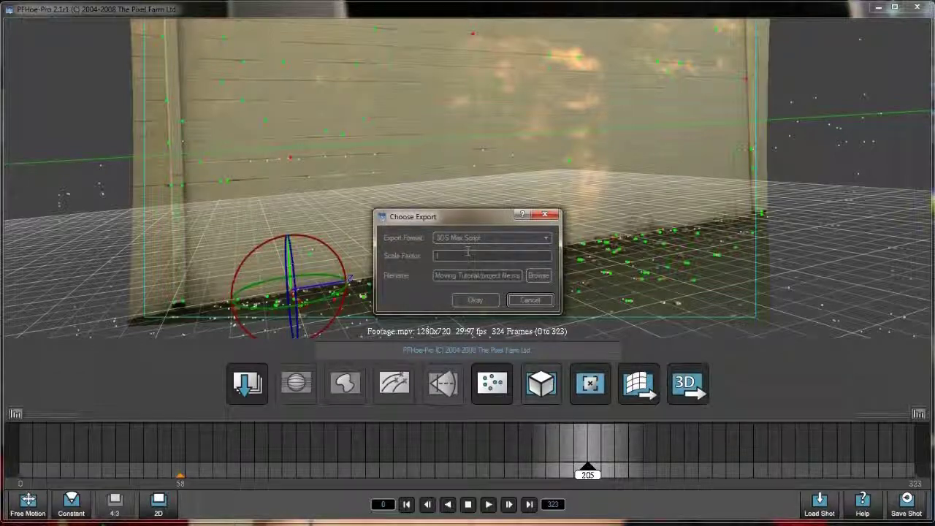
pyautogui.click(539, 276)
pyautogui.click(436, 253)
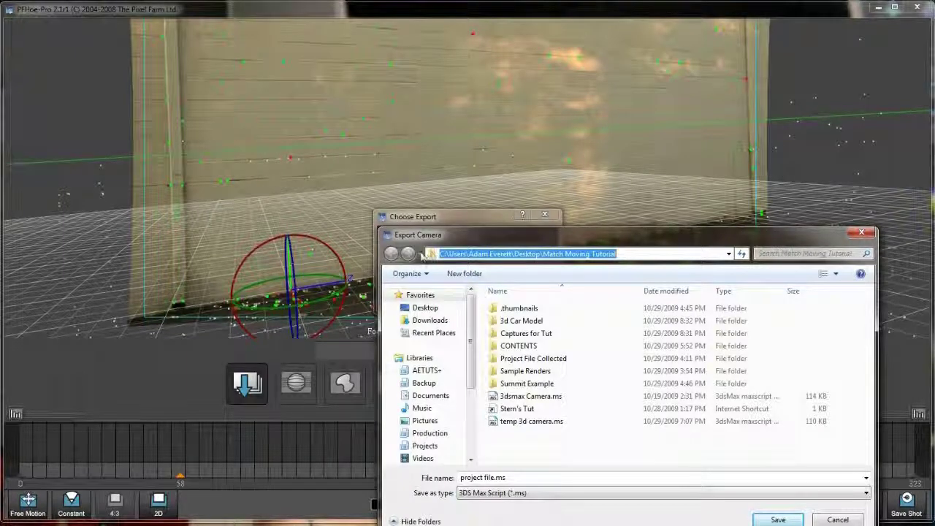
pyautogui.click(728, 254)
pyautogui.click(709, 252)
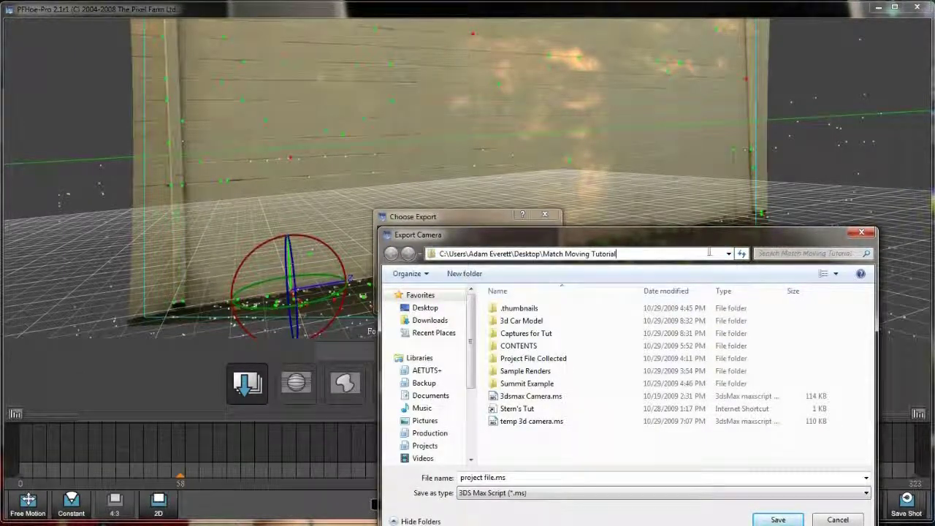
pyautogui.click(425, 307)
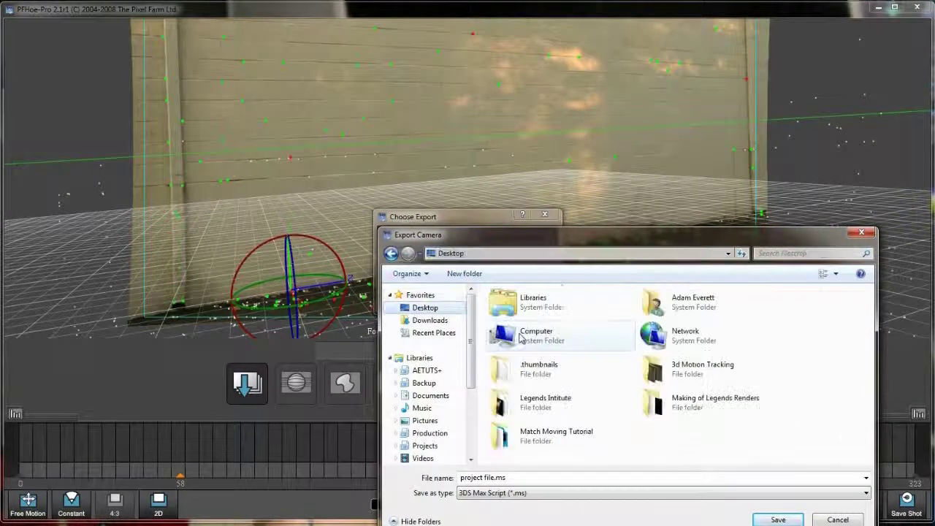
pyautogui.doubleClick(642, 369)
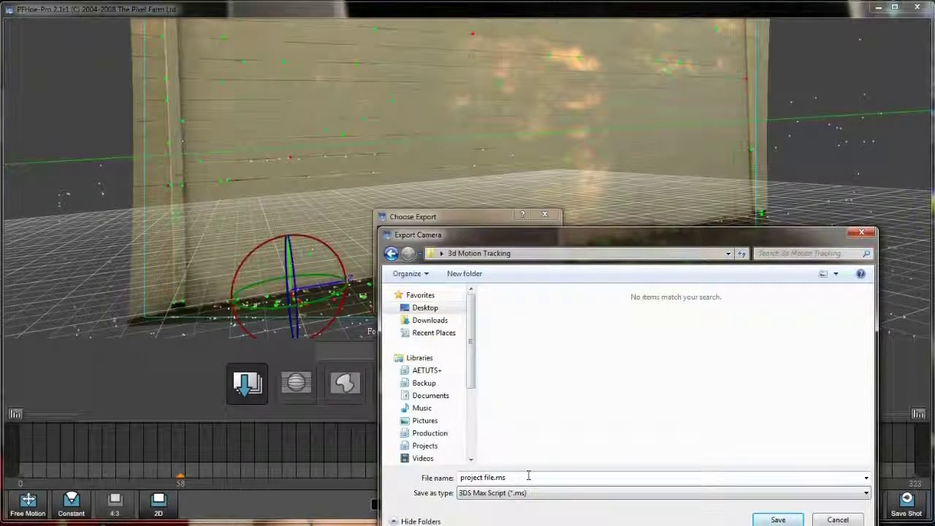
# - Name the 3DS Max Script file "3d camera solve" and export it
pyautogui.doubleClick(504, 477)
pyautogui.write('3')
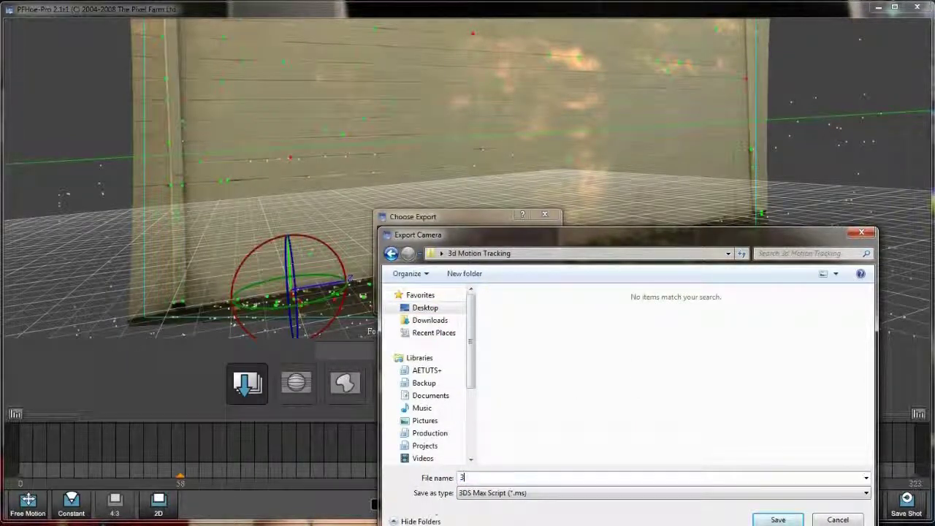
pyautogui.write('d camera solve')
pyautogui.press('Return')
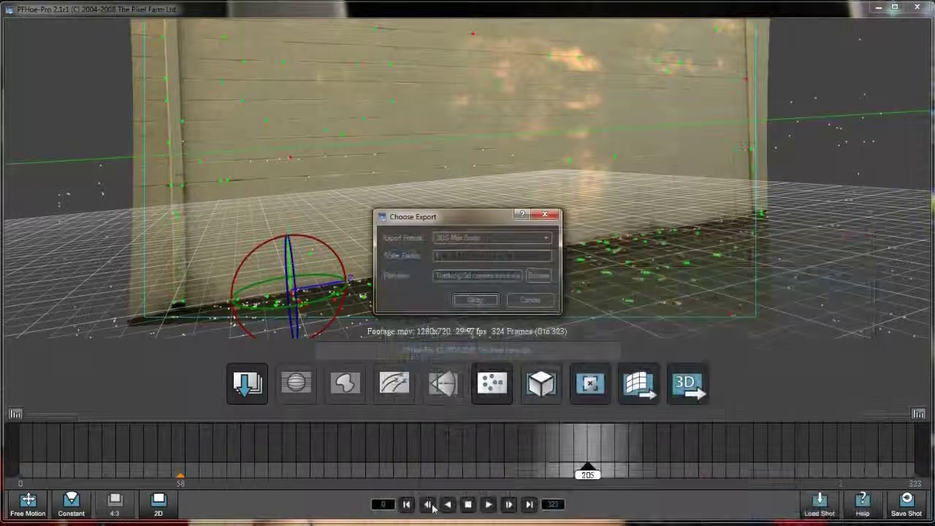
pyautogui.click(476, 301)
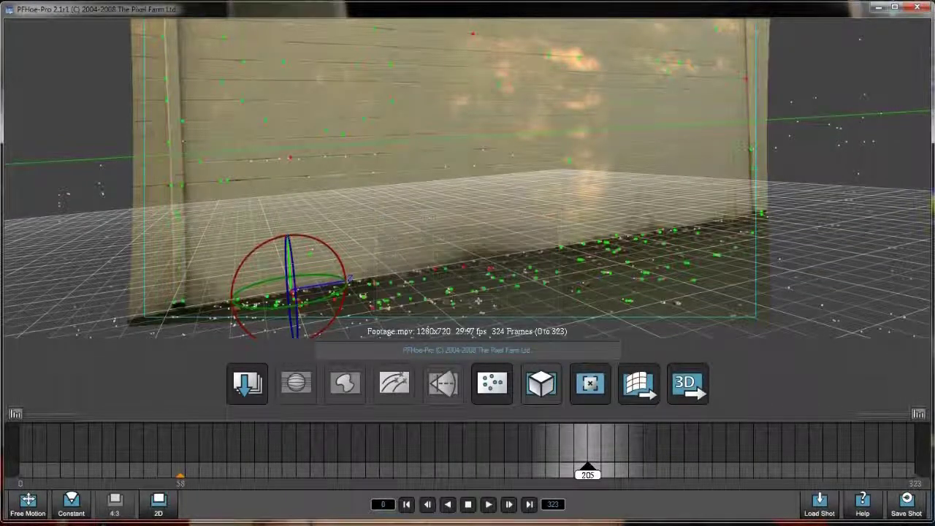
# - Export the camera and feature data again in the Adobe AfterEffects (.ma) format with a scale factor of 500
pyautogui.click(687, 387)
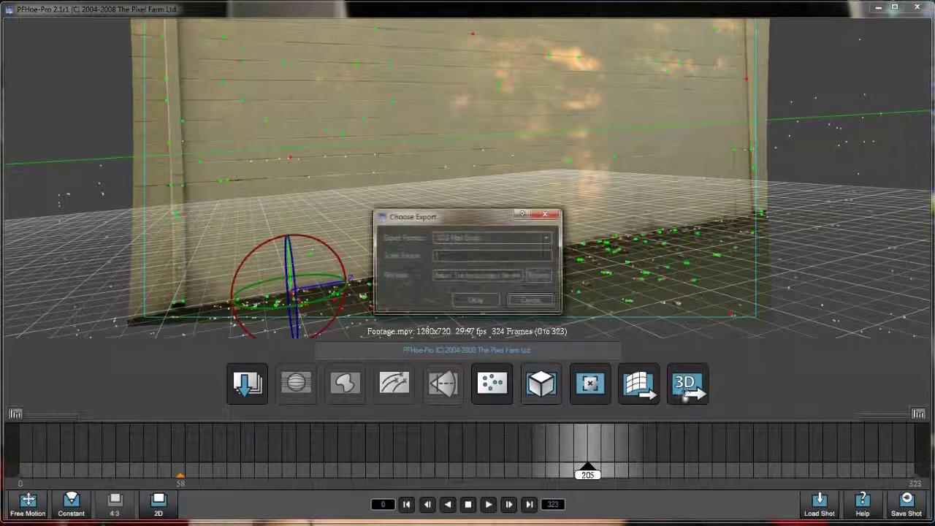
pyautogui.click(545, 240)
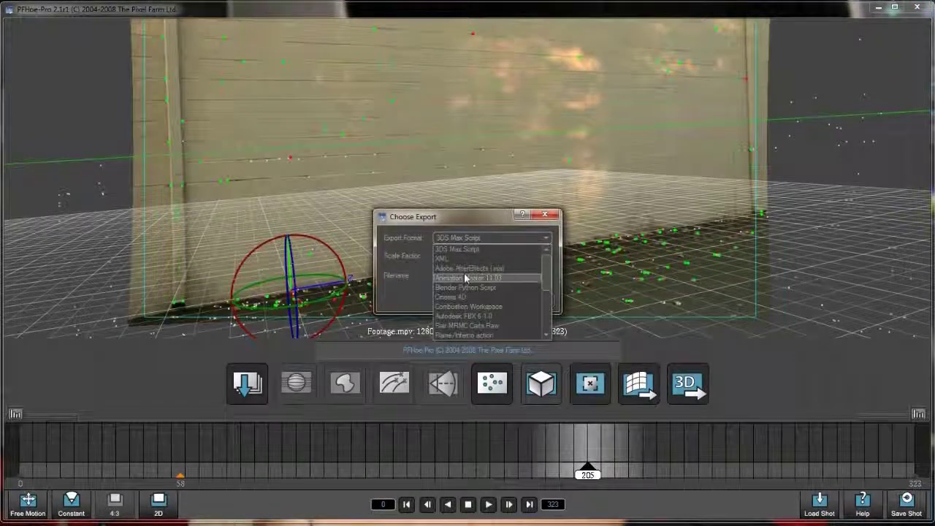
pyautogui.click(503, 270)
pyautogui.doubleClick(454, 255)
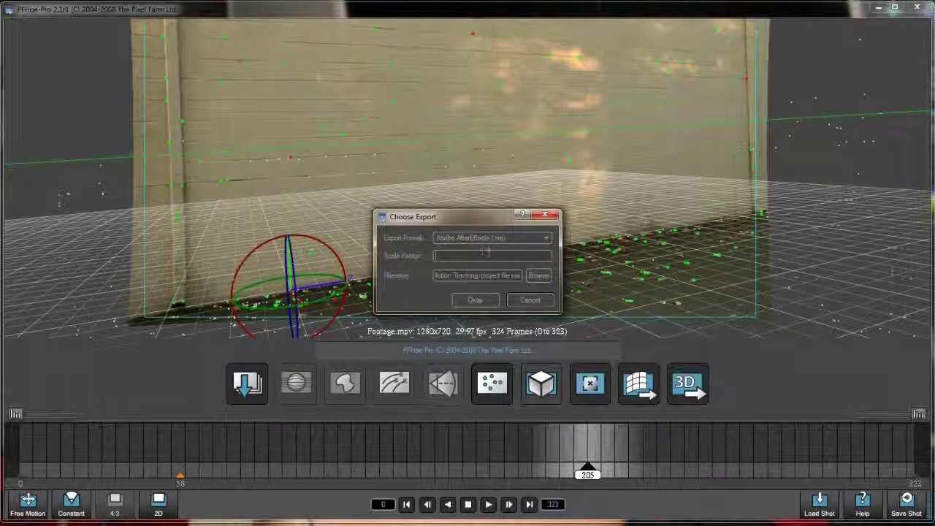
pyautogui.write('500')
pyautogui.click(476, 300)
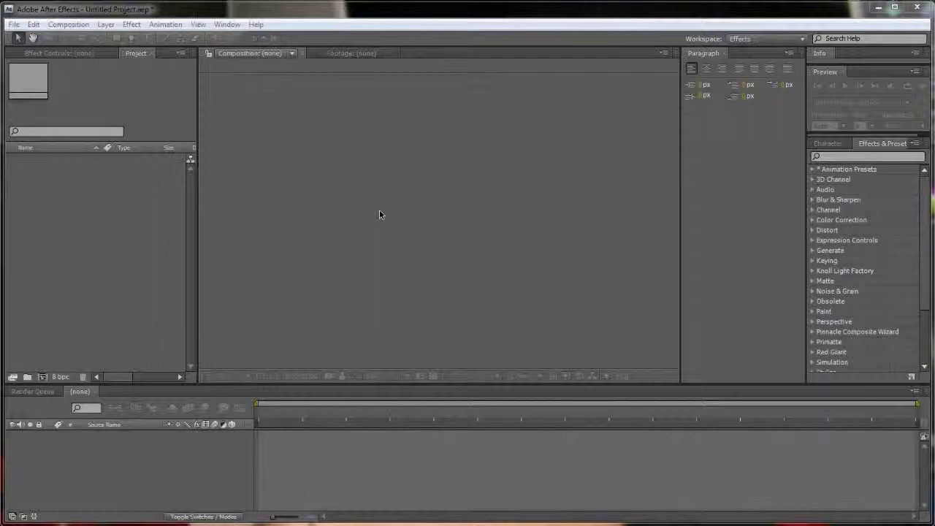
# - Switch to After Effects, import the frames starting at sequence.000.jpg as a JPEG sequence and create a composition from it
pyautogui.doubleClick(96, 219)
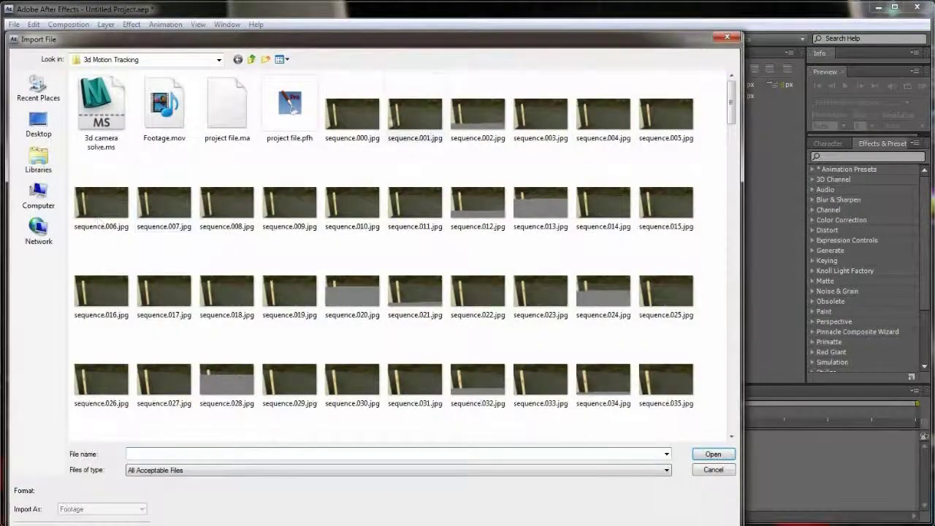
pyautogui.click(349, 110)
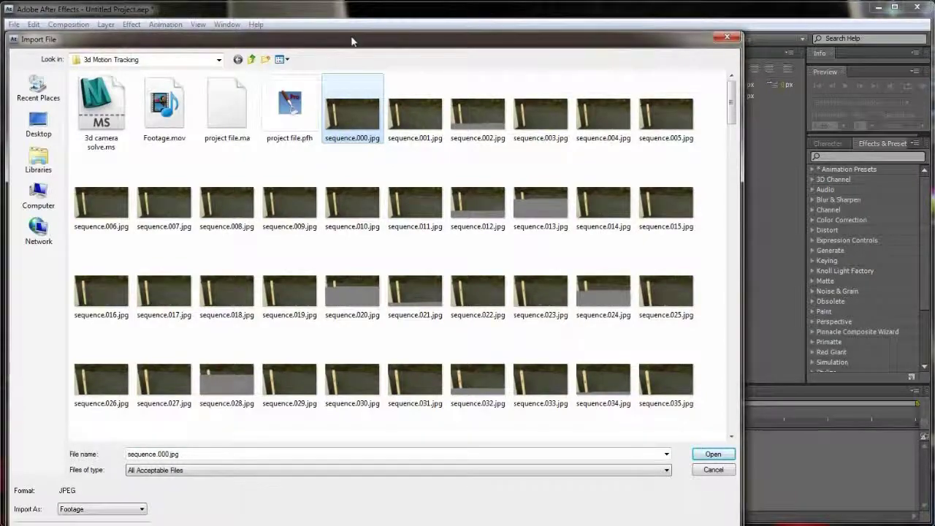
pyautogui.moveTo(352, 39); pyautogui.dragTo(380, 11)
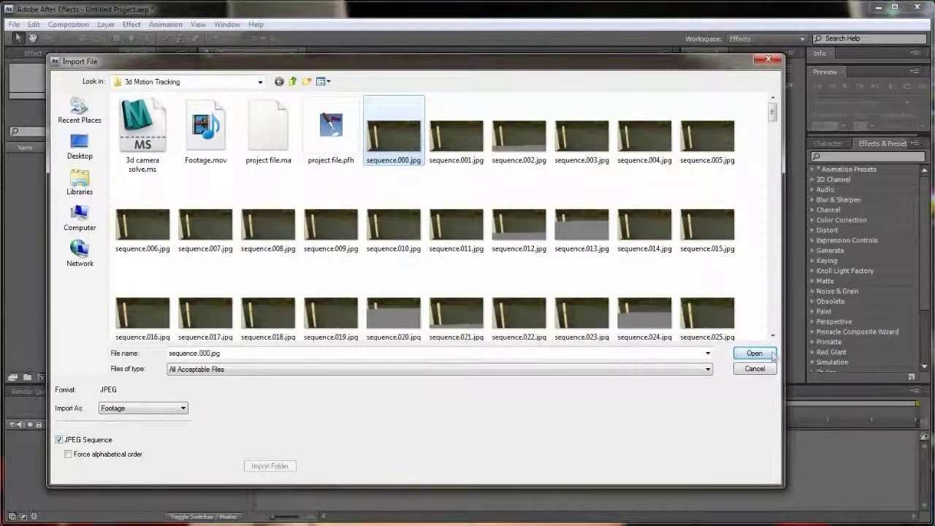
pyautogui.click(755, 354)
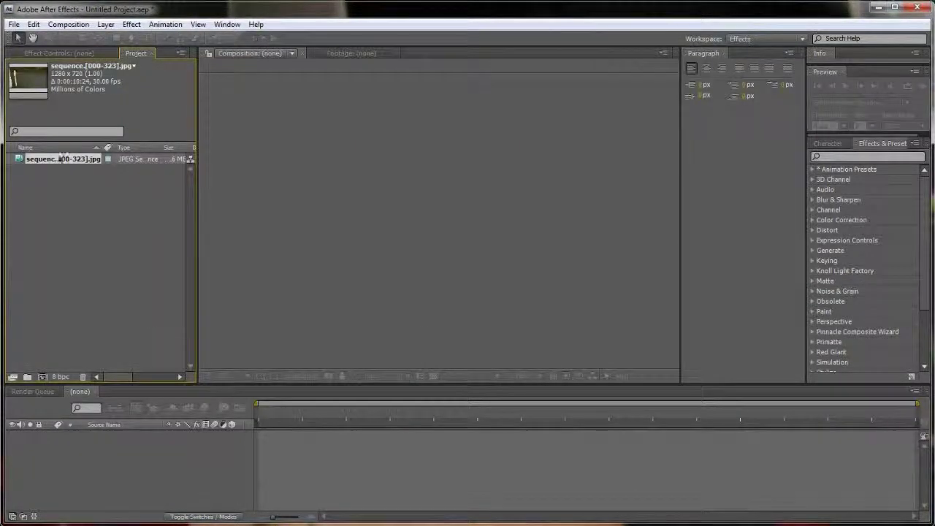
pyautogui.moveTo(56, 160); pyautogui.dragTo(42, 377)
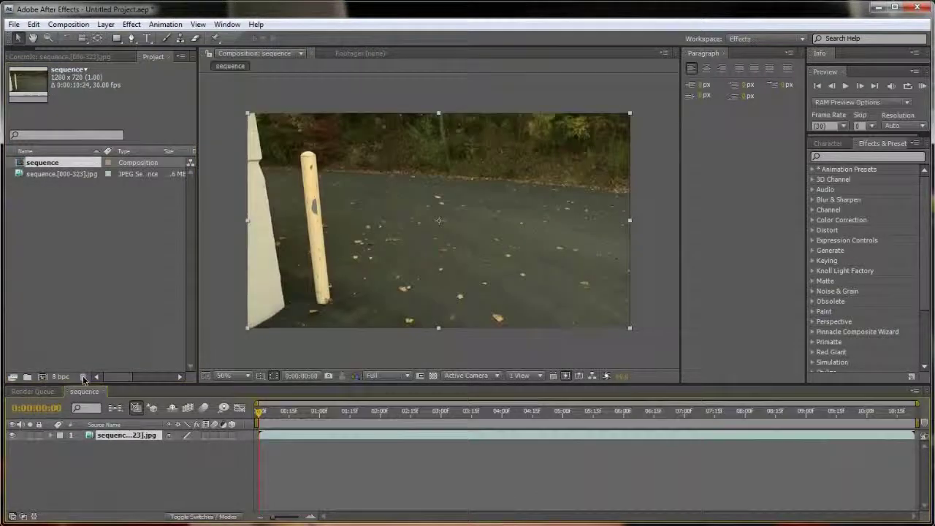
pyautogui.moveTo(285, 412); pyautogui.dragTo(245, 423)
# - Import Footage.mov and place it beneath the JPEG sequence layer in the composition
pyautogui.doubleClick(110, 233)
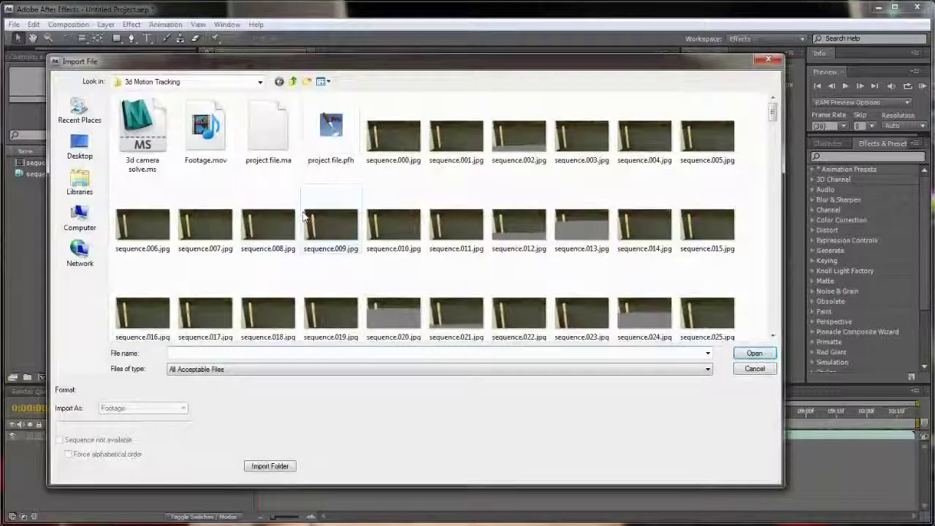
pyautogui.doubleClick(205, 131)
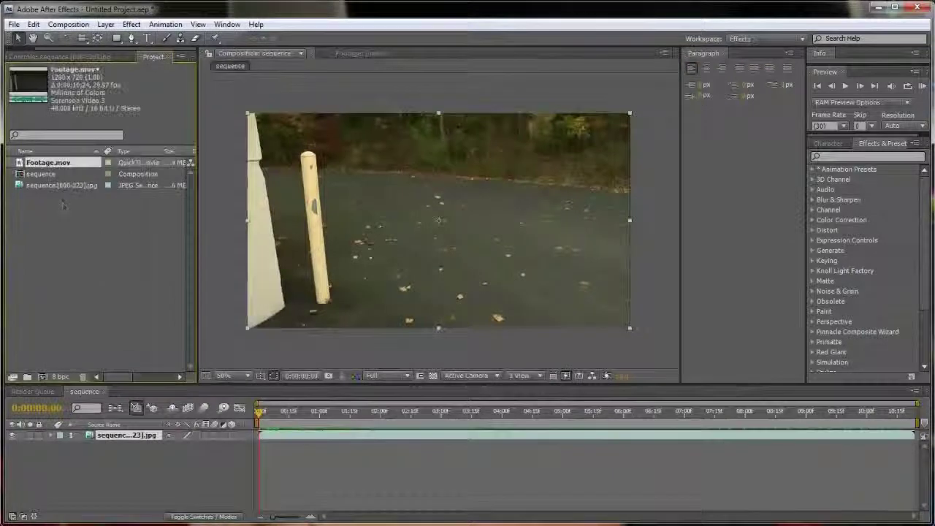
pyautogui.moveTo(42, 179); pyautogui.dragTo(55, 446)
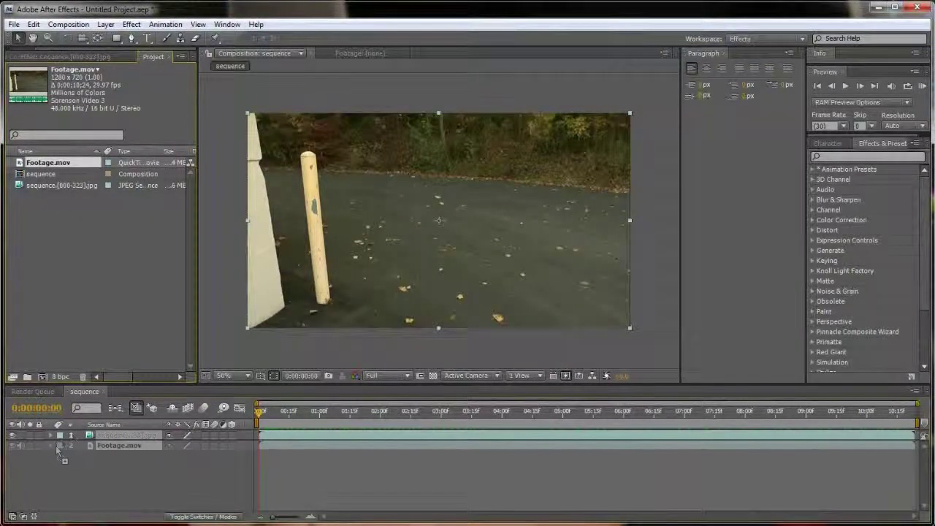
# - Compare the JPEG sequence with the original footage at 0:00:01:09 by repeatedly toggling the sequence layer's visibility
pyautogui.click(12, 435)
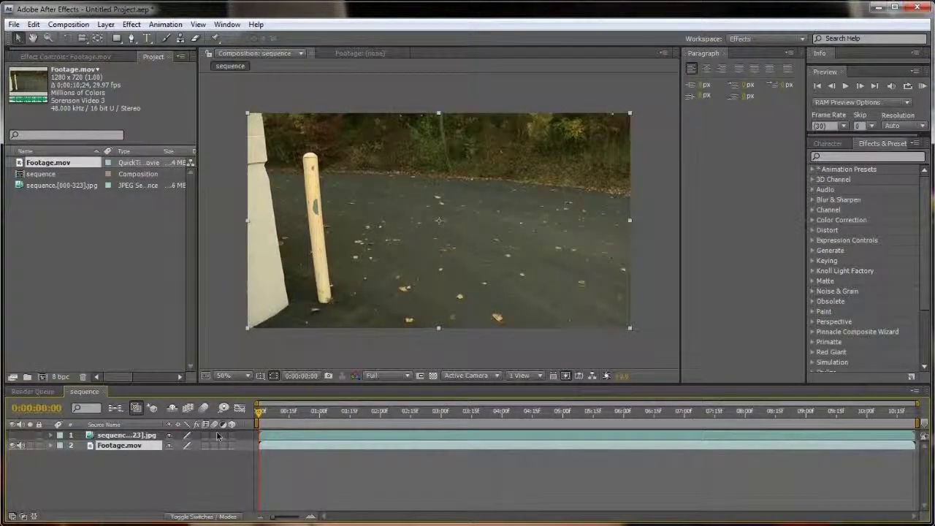
pyautogui.moveTo(263, 415); pyautogui.dragTo(338, 412)
pyautogui.click(16, 435)
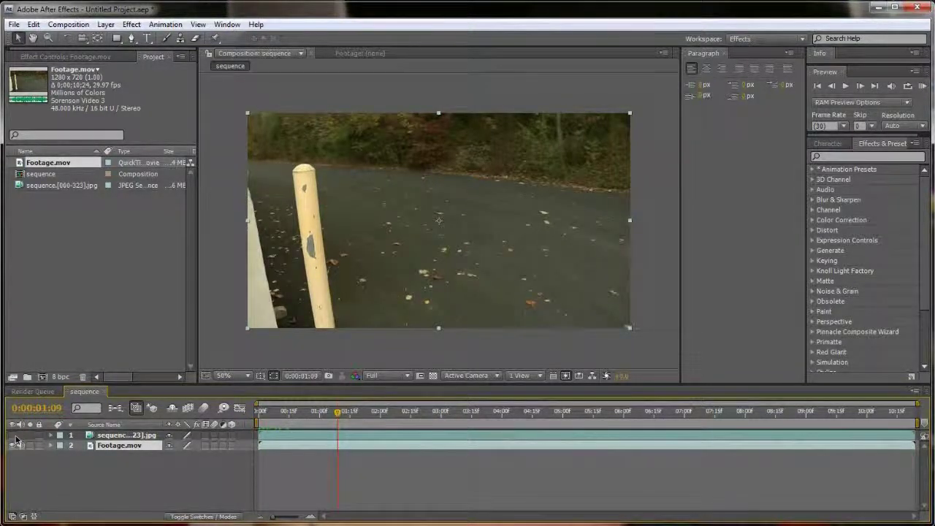
pyautogui.click(12, 435)
pyautogui.click(12, 435)
pyautogui.click(12, 435)
pyautogui.click(13, 435)
pyautogui.click(12, 435)
pyautogui.click(13, 435)
pyautogui.click(13, 435)
pyautogui.click(12, 435)
pyautogui.click(12, 435)
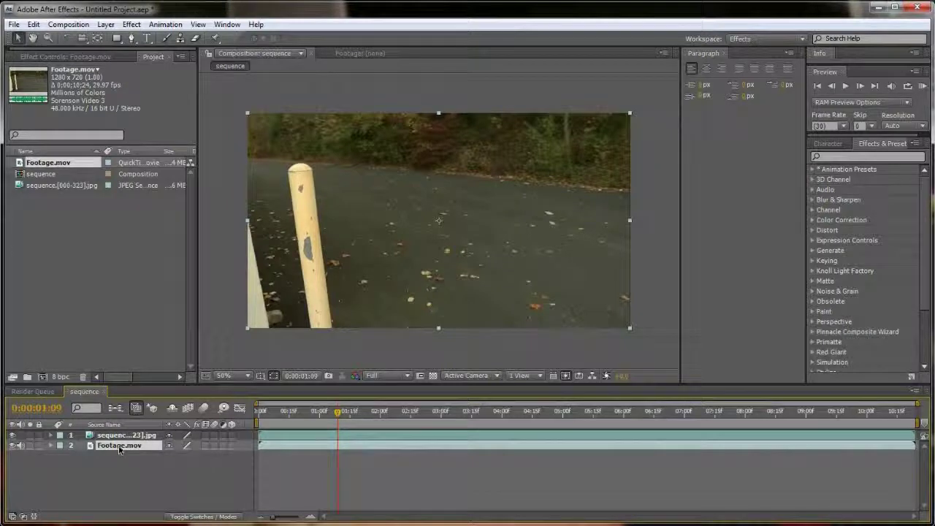
# - Delete the Footage.mov layer from the composition and remove the clip from the project
pyautogui.press('Delete')
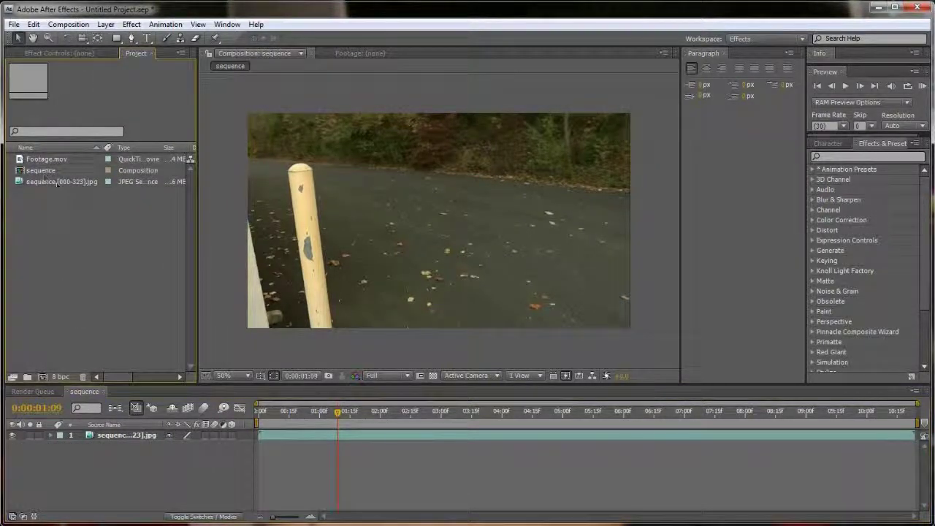
pyautogui.click(46, 158)
pyautogui.press('Delete')
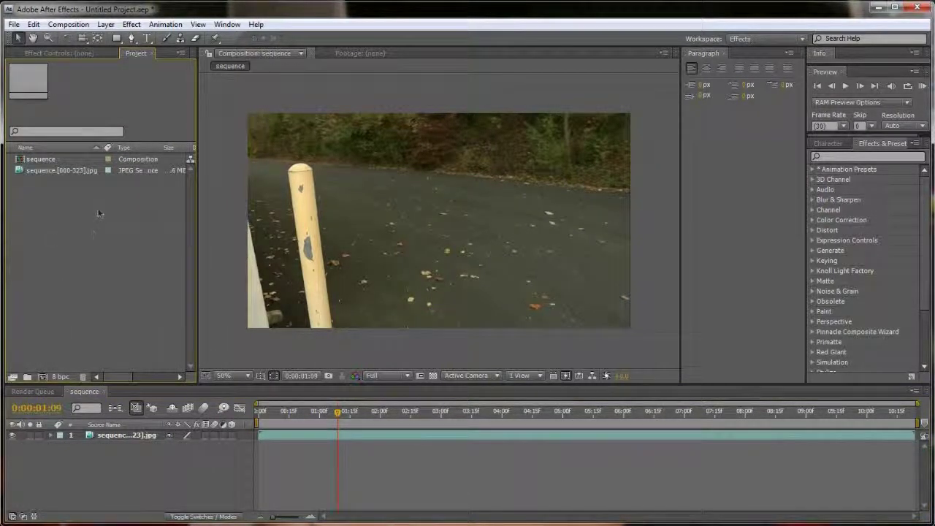
# - Import project file.ma, open its project file composition and scrub through the tracked nulls to about 7 seconds
pyautogui.doubleClick(98, 210)
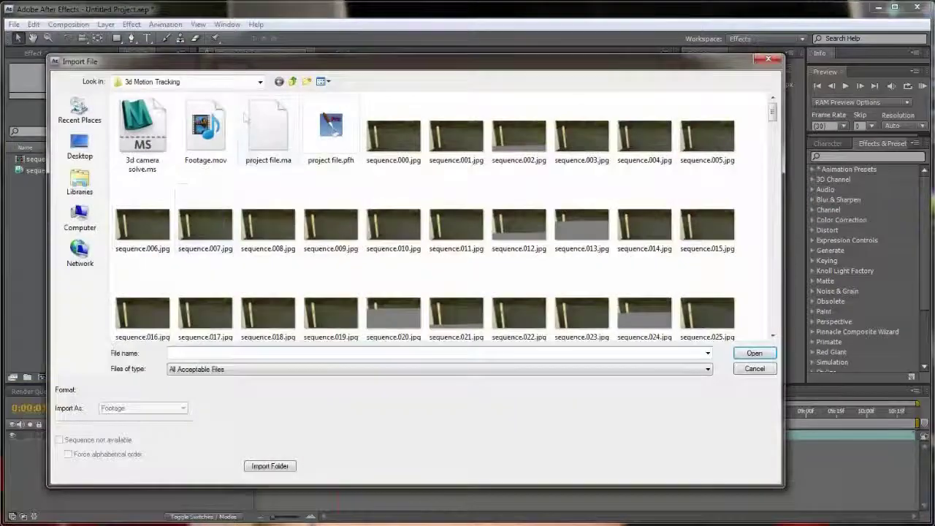
pyautogui.click(257, 170)
pyautogui.click(755, 355)
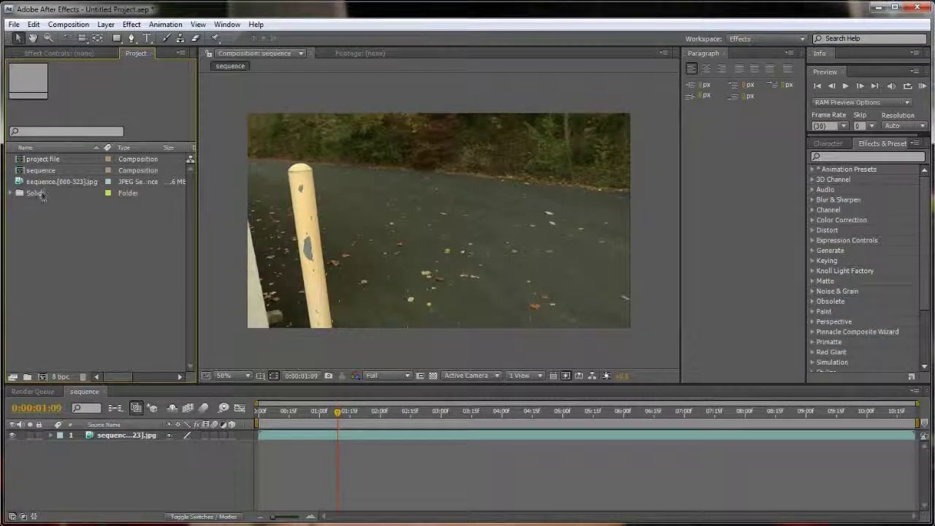
pyautogui.click(34, 158)
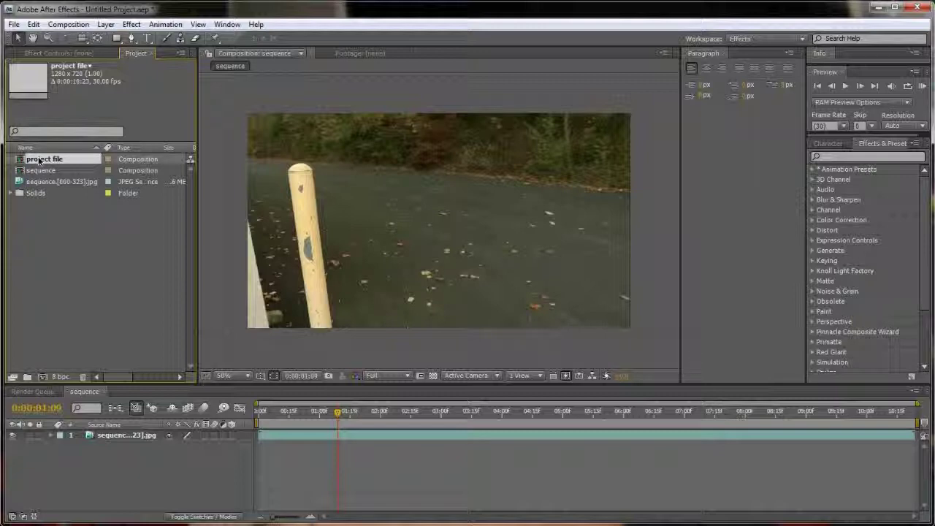
pyautogui.doubleClick(43, 159)
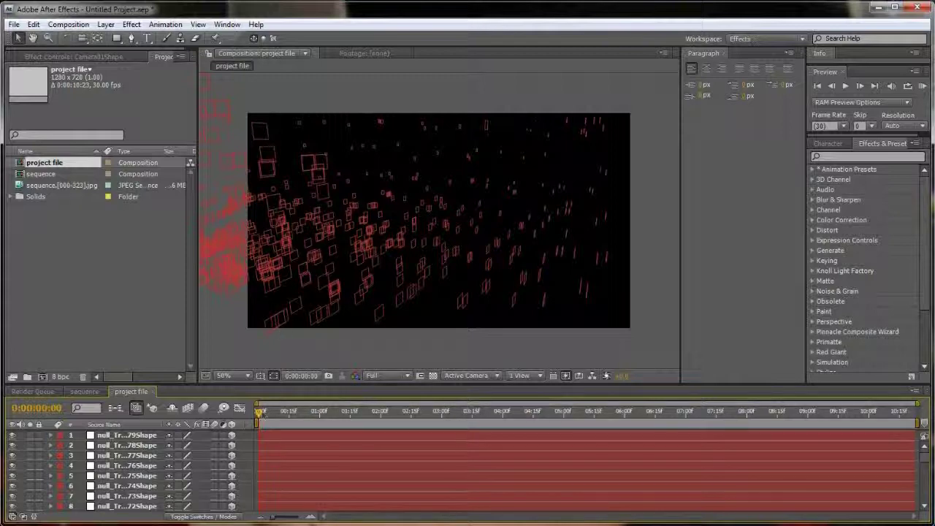
pyautogui.moveTo(265, 414); pyautogui.dragTo(709, 415)
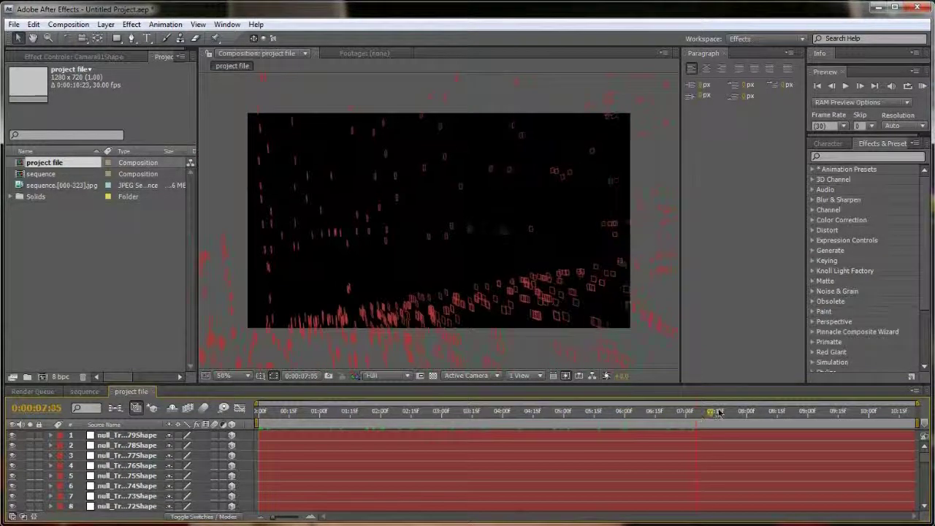
# - Enlarge the timeline so more null layers are listed, and set the current time to 0:00:01:29
pyautogui.click(125, 435)
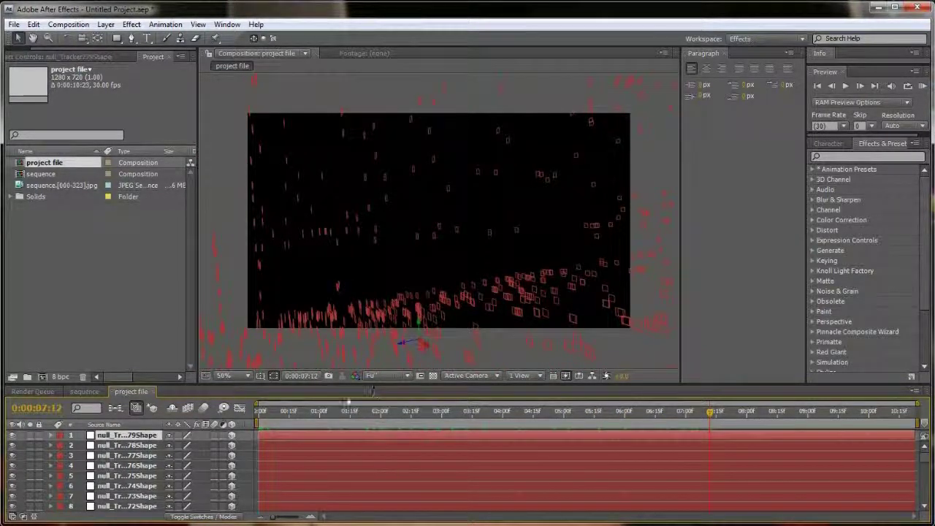
pyautogui.moveTo(348, 392); pyautogui.dragTo(365, 283)
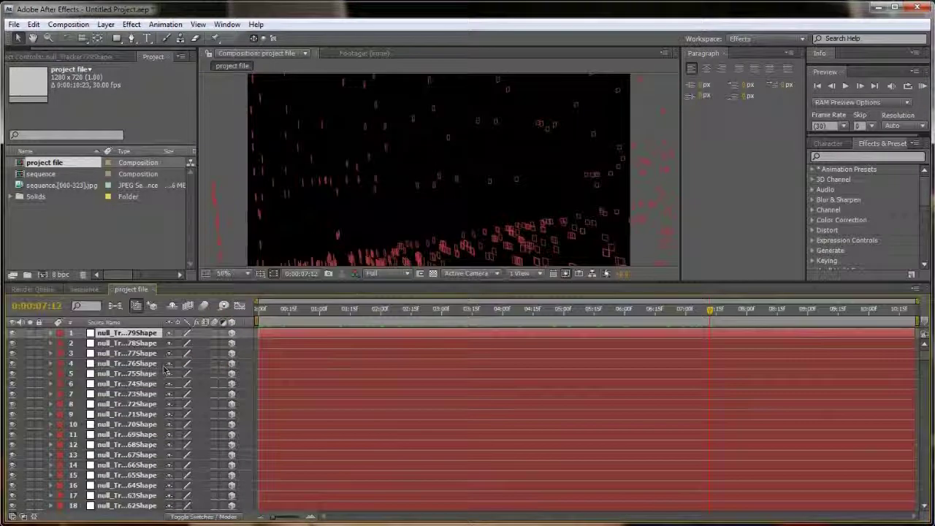
pyautogui.keyDown('shift'); pyautogui.click(128, 393); pyautogui.keyUp('shift')
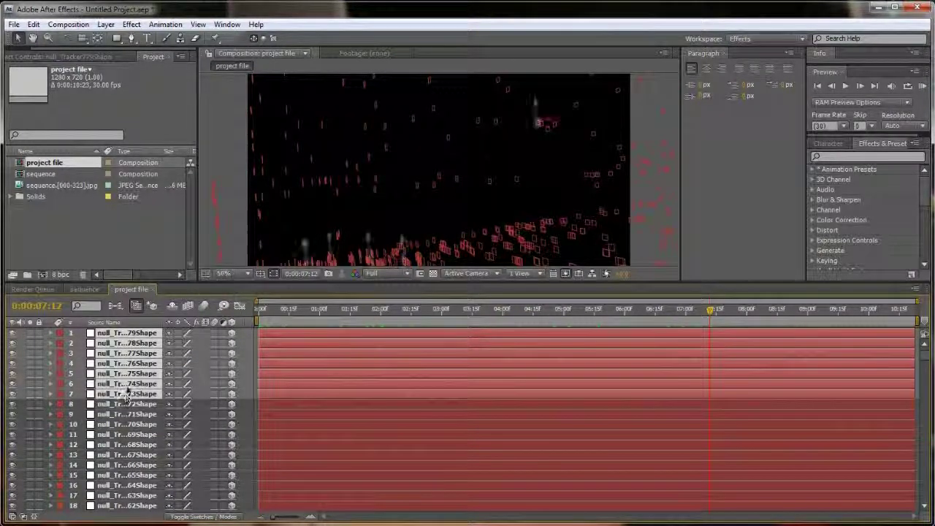
pyautogui.click(128, 413)
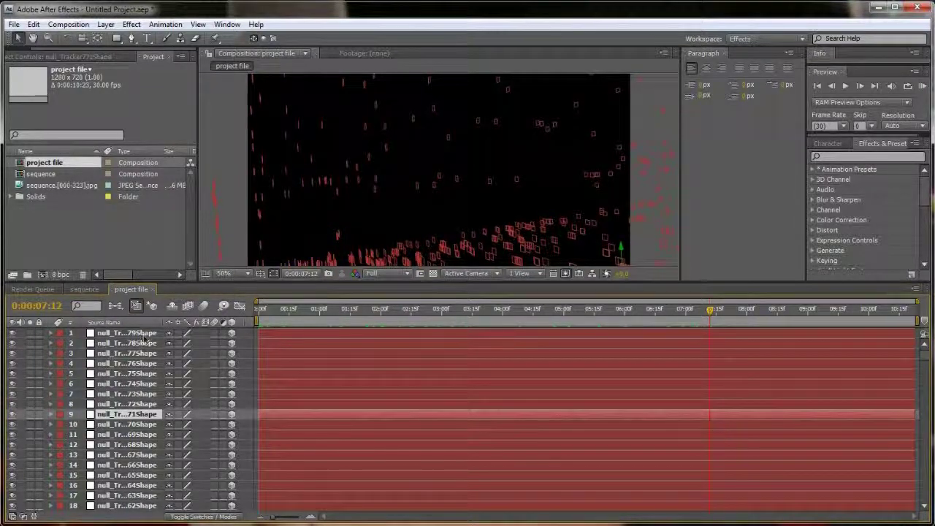
pyautogui.moveTo(412, 311); pyautogui.dragTo(379, 311)
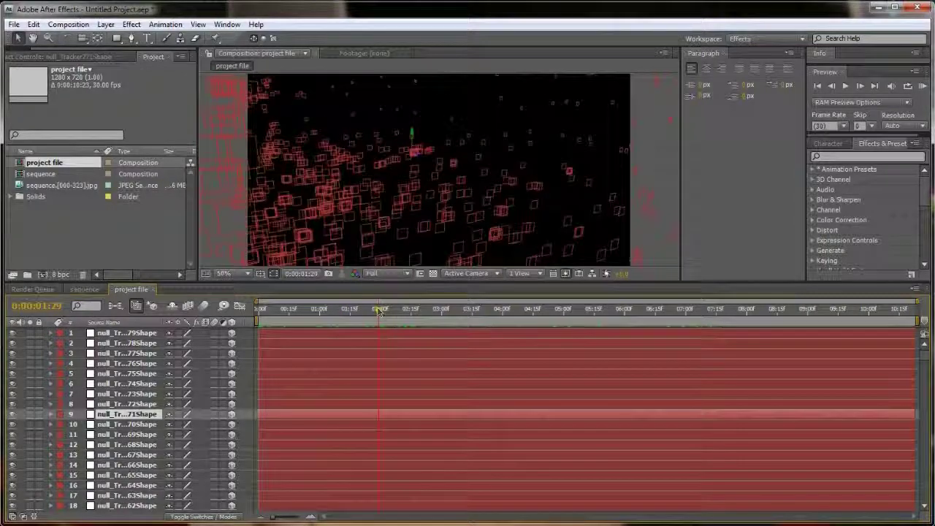
# - Select a sparse set of tracker nulls spread through the entire layer list and set their label colour to Orange
pyautogui.click(139, 333)
pyautogui.click(129, 444)
pyautogui.scroll(-10, 129, 444)
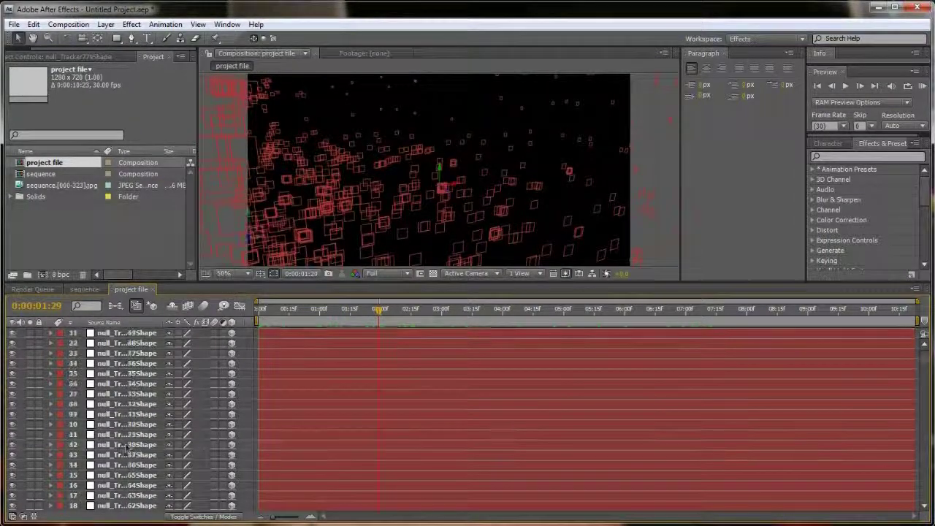
pyautogui.scroll(-5, 128, 442)
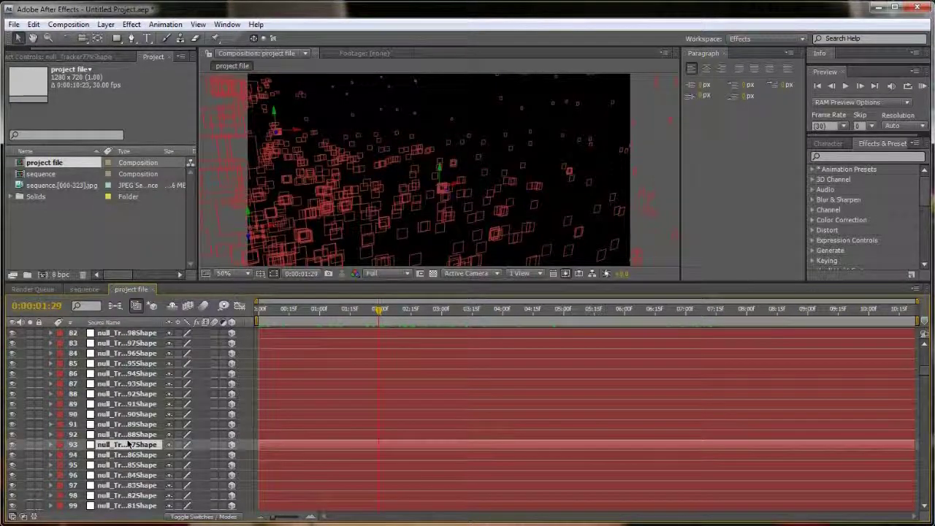
pyautogui.scroll(-10, 127, 442)
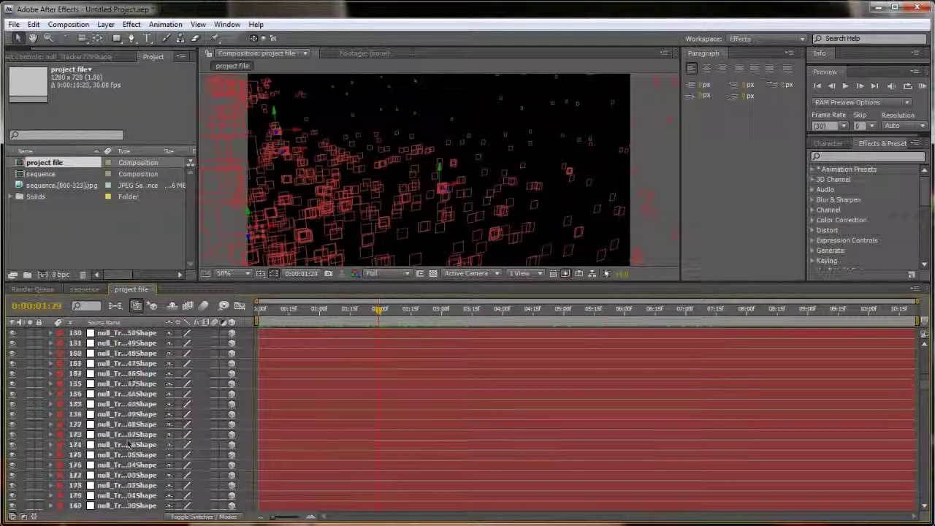
pyautogui.scroll(-4, 129, 444)
pyautogui.keyDown('ctrl'); pyautogui.click(128, 444); pyautogui.keyUp('ctrl')
pyautogui.scroll(-9, 129, 444)
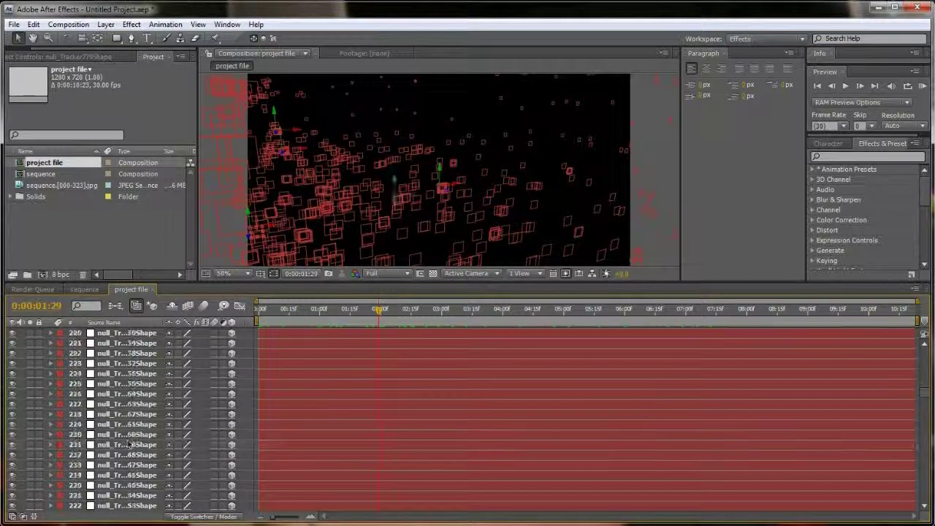
pyautogui.keyDown('ctrl'); pyautogui.click(128, 444); pyautogui.keyUp('ctrl')
pyautogui.scroll(-6, 128, 443)
pyautogui.keyDown('ctrl'); pyautogui.click(128, 444); pyautogui.keyUp('ctrl')
pyautogui.scroll(-6, 128, 443)
pyautogui.keyDown('ctrl'); pyautogui.click(128, 443); pyautogui.keyUp('ctrl')
pyautogui.scroll(-8, 128, 443)
pyautogui.keyDown('ctrl'); pyautogui.click(128, 443); pyautogui.keyUp('ctrl')
pyautogui.scroll(-6, 128, 443)
pyautogui.scroll(-3, 128, 443)
pyautogui.keyDown('ctrl'); pyautogui.click(128, 444); pyautogui.keyUp('ctrl')
pyautogui.scroll(-6, 128, 443)
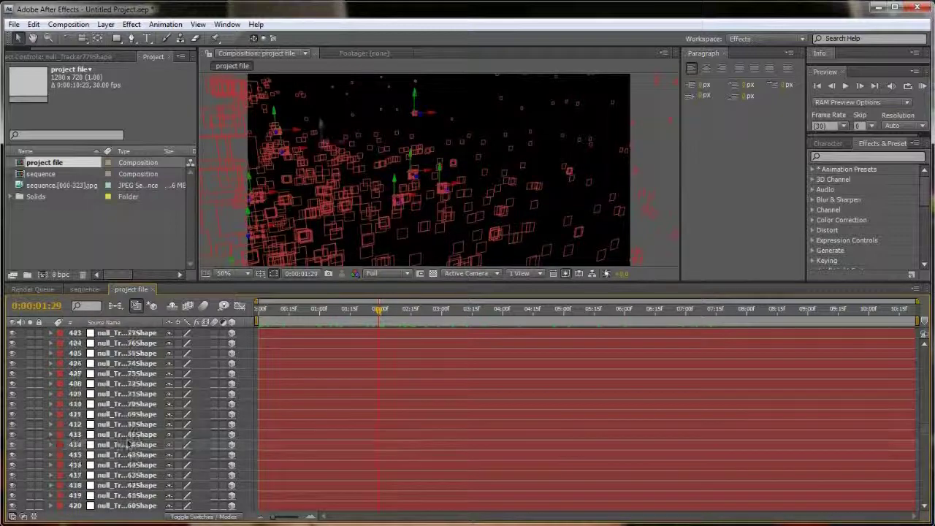
pyautogui.keyDown('ctrl'); pyautogui.click(128, 443); pyautogui.keyUp('ctrl')
pyautogui.scroll(-9, 127, 443)
pyautogui.keyDown('ctrl'); pyautogui.click(128, 443); pyautogui.keyUp('ctrl')
pyautogui.scroll(-8, 128, 443)
pyautogui.keyDown('ctrl'); pyautogui.click(128, 443); pyautogui.keyUp('ctrl')
pyautogui.scroll(-8, 128, 444)
pyautogui.keyDown('ctrl'); pyautogui.click(128, 443); pyautogui.keyUp('ctrl')
pyautogui.scroll(-6, 128, 443)
pyautogui.scroll(-6, 127, 441)
pyautogui.keyDown('ctrl'); pyautogui.click(127, 441); pyautogui.keyUp('ctrl')
pyautogui.scroll(-8, 127, 441)
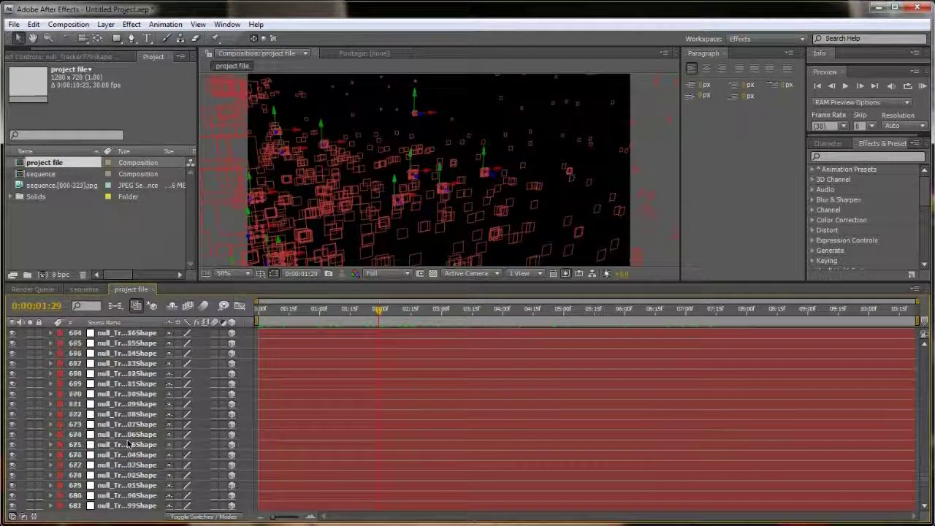
pyautogui.keyDown('ctrl'); pyautogui.click(127, 442); pyautogui.keyUp('ctrl')
pyautogui.scroll(-9, 127, 443)
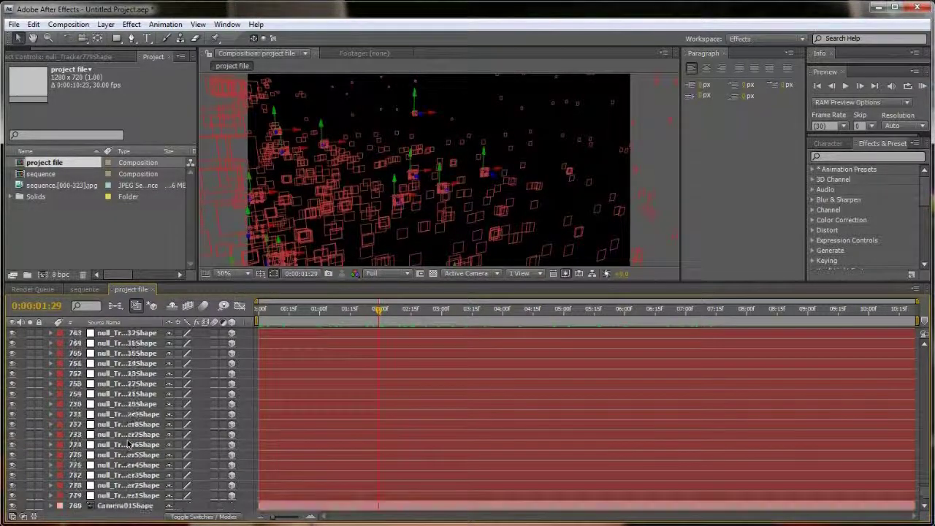
pyautogui.keyDown('ctrl'); pyautogui.click(127, 442); pyautogui.keyUp('ctrl')
pyautogui.click(62, 446)
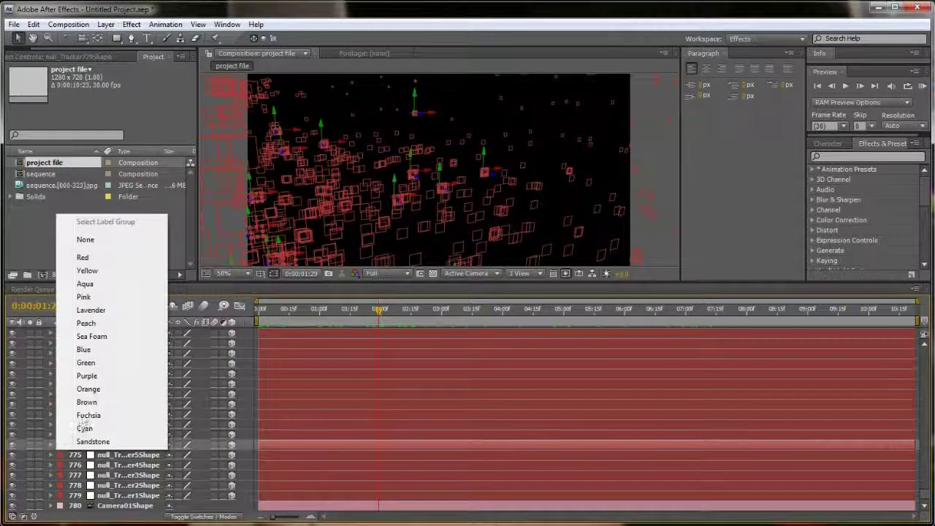
pyautogui.click(88, 389)
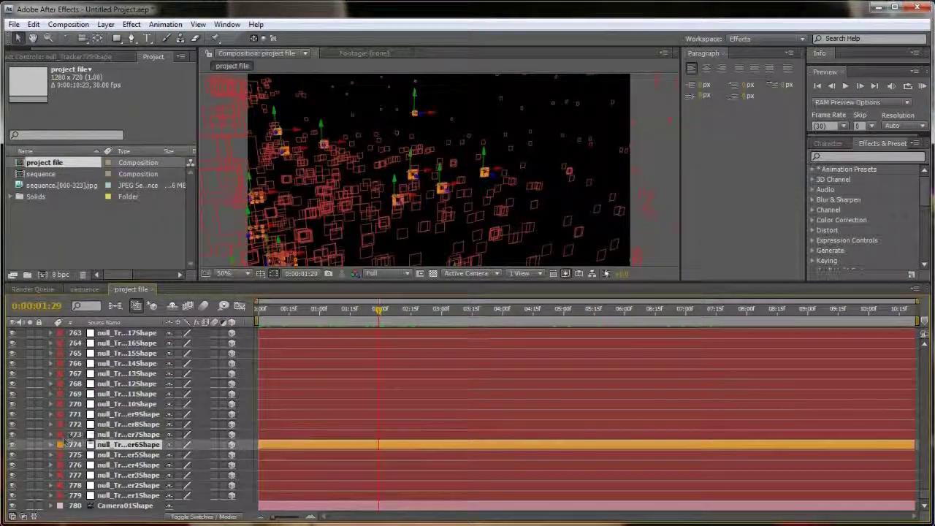
# - Select the whole red label group of tracker nulls, turn off their visibility and mark them shy
pyautogui.click(121, 434)
pyautogui.click(60, 435)
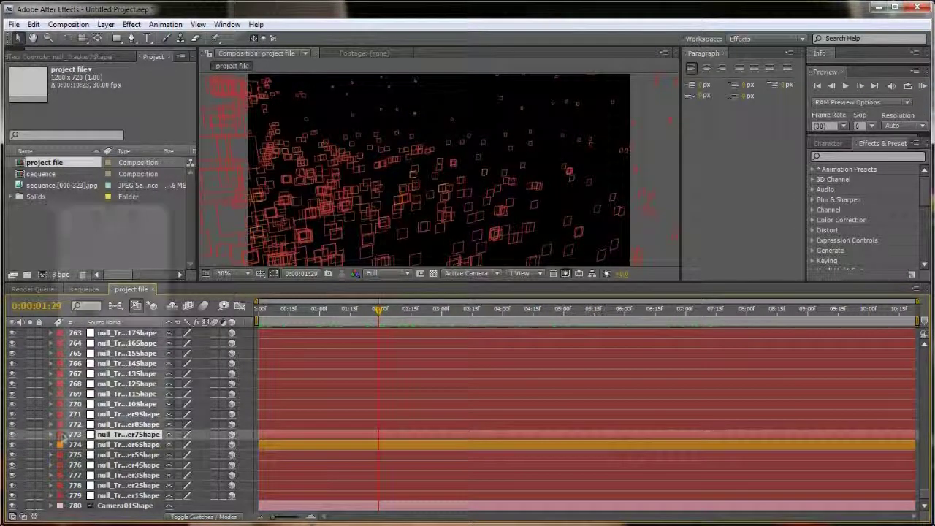
pyautogui.click(98, 213)
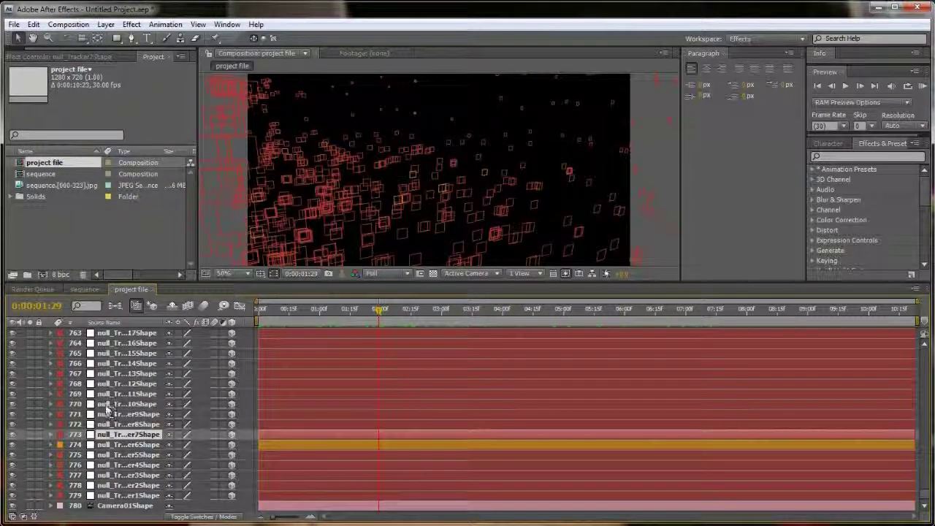
pyautogui.click(59, 437)
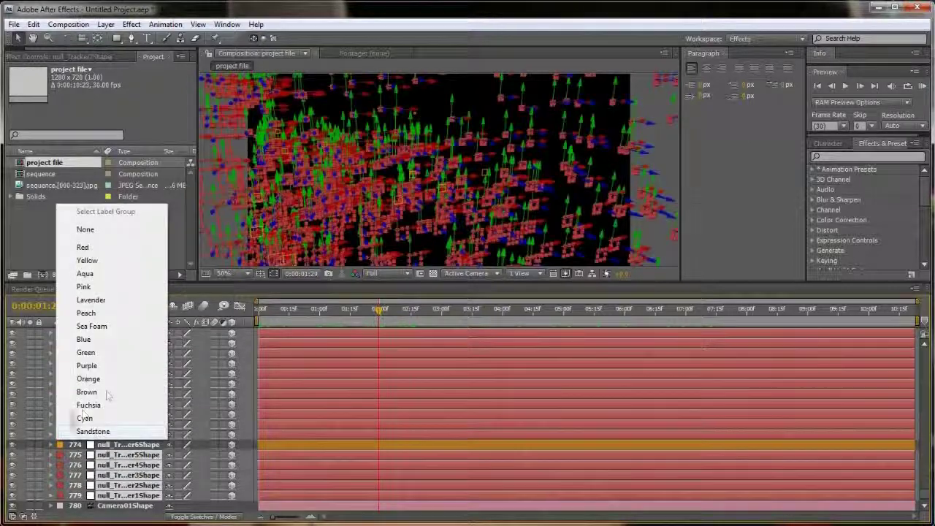
pyautogui.click(178, 10)
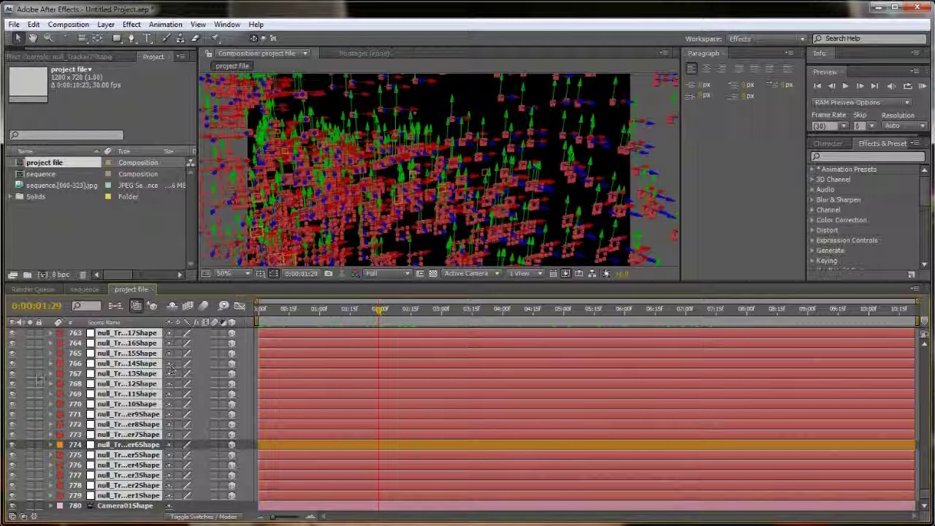
pyautogui.click(13, 374)
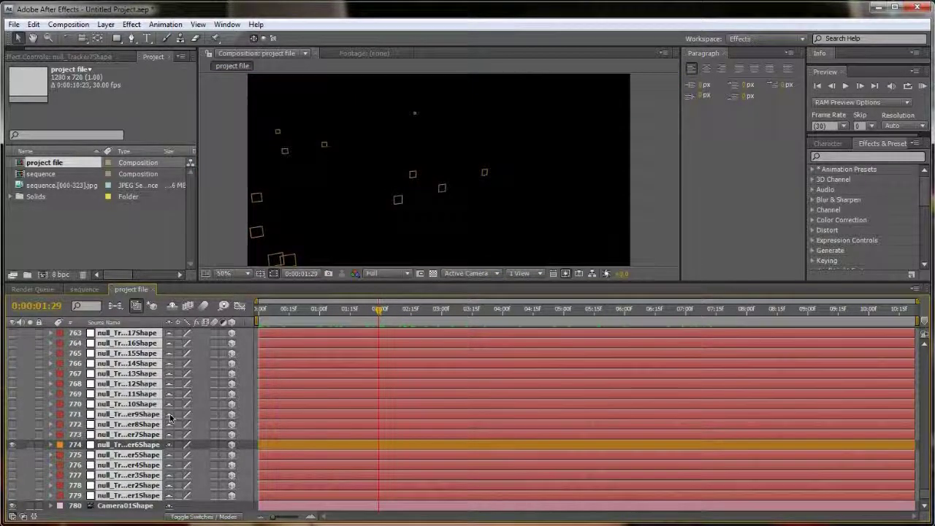
# - Hide the shy layers so the timeline lists only the orange nulls and the camera
pyautogui.click(172, 306)
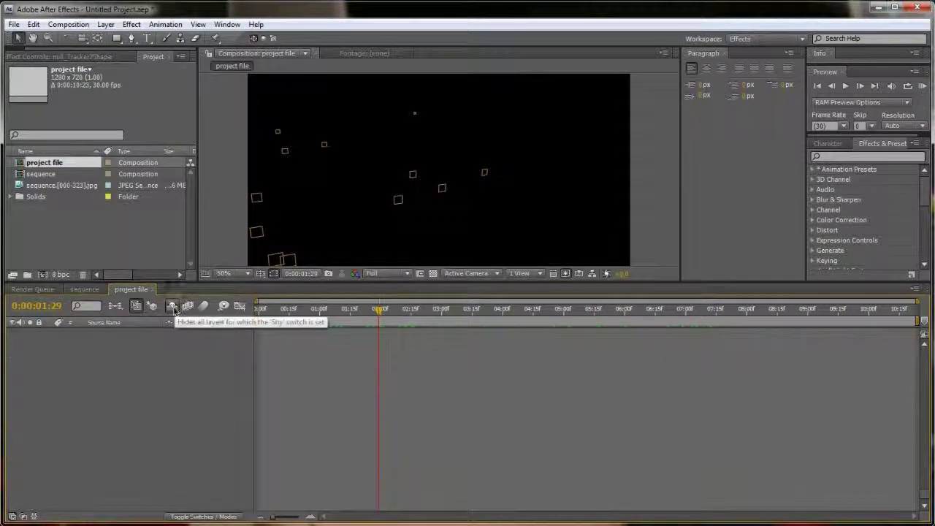
pyautogui.click(172, 306)
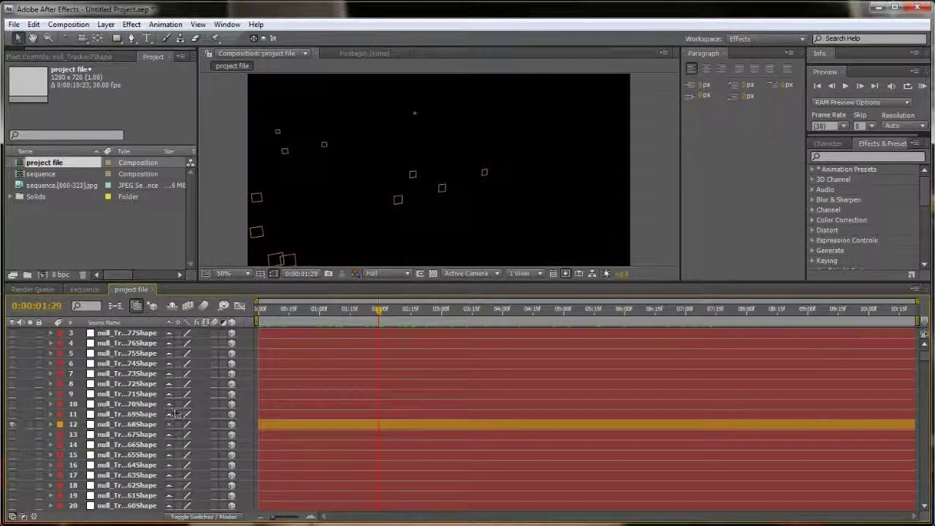
pyautogui.click(174, 306)
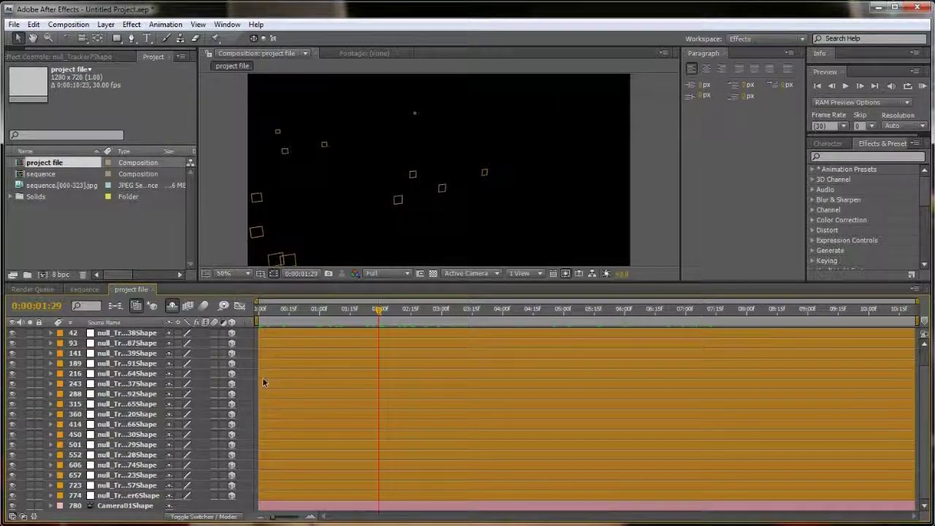
# - Delete the orange null layers 42, 141, 216, 315, 450, 606 and 774, and scrub through the remaining nulls
pyautogui.click(117, 496)
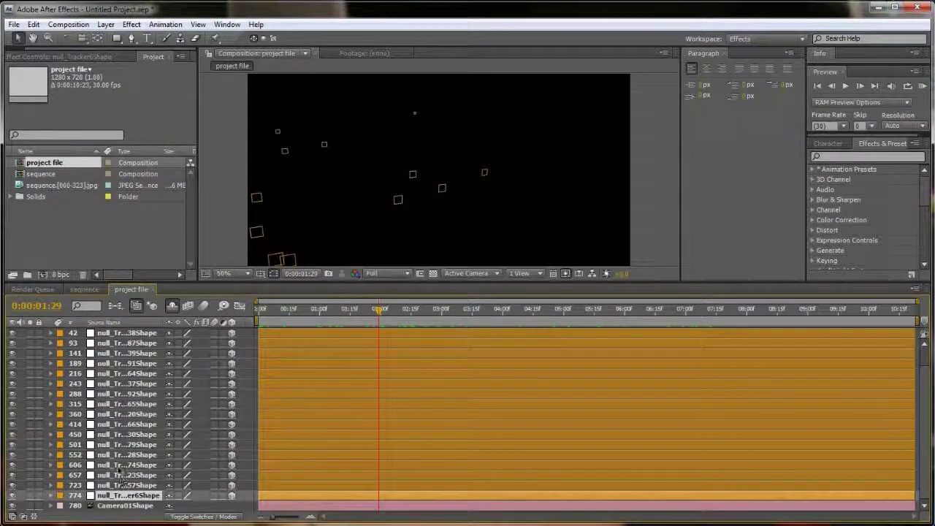
pyautogui.keyDown('ctrl'); pyautogui.click(121, 464); pyautogui.keyUp('ctrl')
pyautogui.keyDown('ctrl'); pyautogui.click(121, 434); pyautogui.keyUp('ctrl')
pyautogui.keyDown('ctrl'); pyautogui.click(121, 403); pyautogui.keyUp('ctrl')
pyautogui.keyDown('ctrl'); pyautogui.click(121, 374); pyautogui.keyUp('ctrl')
pyautogui.keyDown('ctrl'); pyautogui.click(123, 333); pyautogui.keyUp('ctrl')
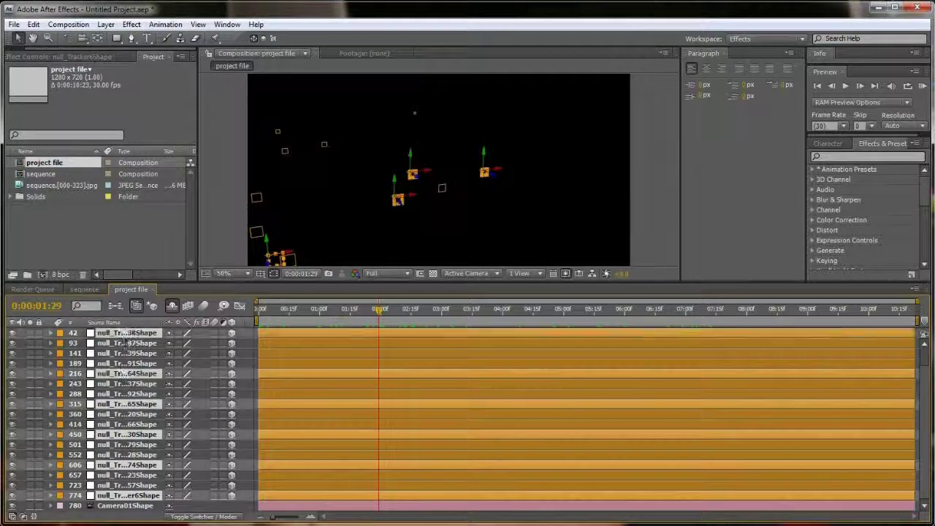
pyautogui.keyDown('ctrl'); pyautogui.click(123, 343); pyautogui.keyUp('ctrl')
pyautogui.keyDown('ctrl'); pyautogui.click(125, 353); pyautogui.keyUp('ctrl')
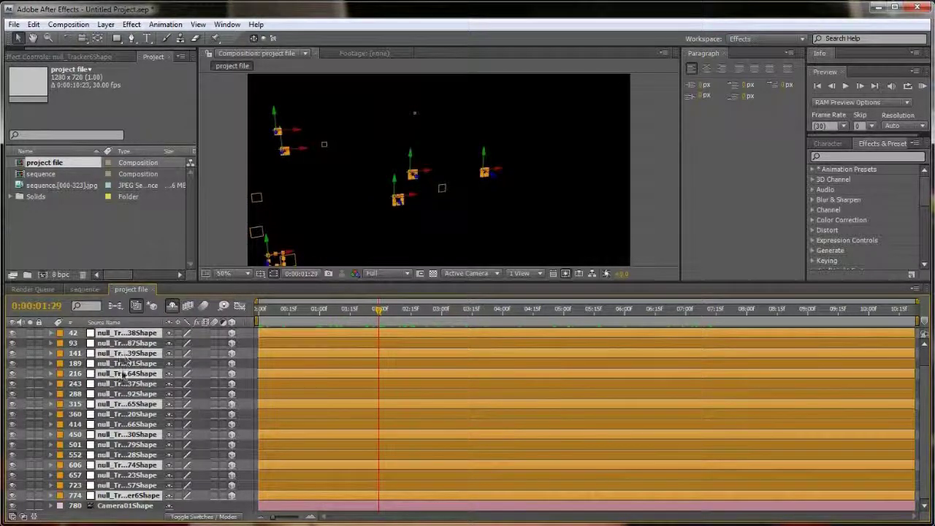
pyautogui.press('Delete')
pyautogui.moveTo(290, 310); pyautogui.dragTo(233, 313)
pyautogui.moveTo(329, 314); pyautogui.dragTo(394, 314)
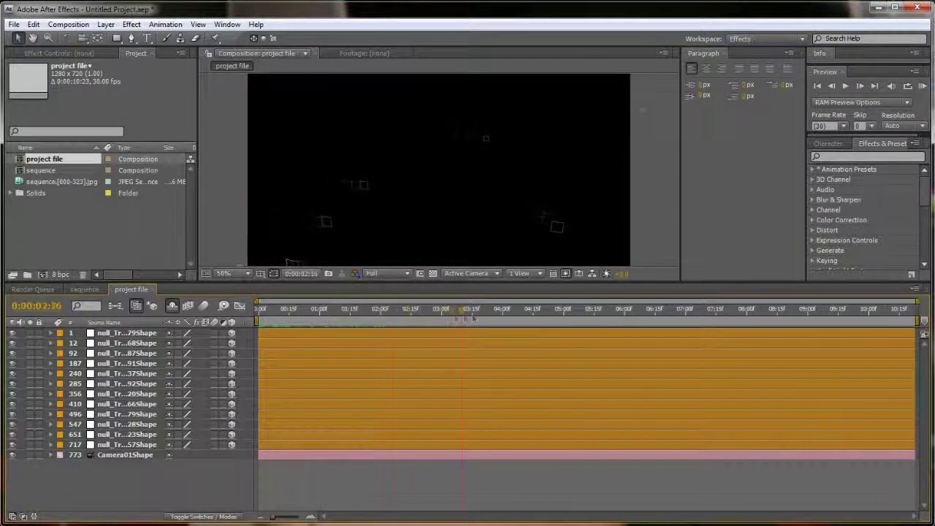
# - Add the JPEG sequence as the top layer of the project file composition and scrub through it to 0:00:10:22
pyautogui.moveTo(517, 284); pyautogui.dragTo(516, 399)
pyautogui.click(85, 406)
pyautogui.click(131, 405)
pyautogui.click(269, 427)
pyautogui.click(73, 223)
pyautogui.moveTo(41, 185); pyautogui.dragTo(132, 447)
pyautogui.moveTo(306, 400); pyautogui.dragTo(307, 330)
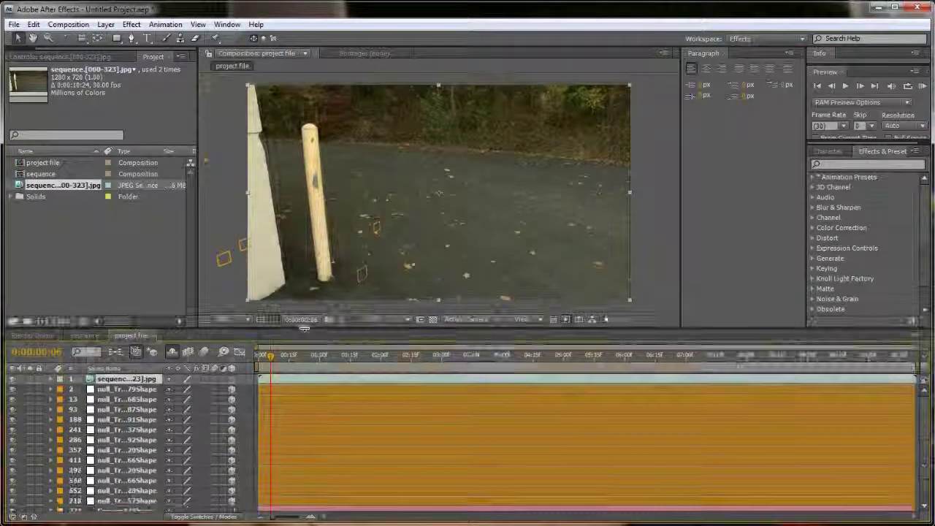
pyautogui.moveTo(264, 363); pyautogui.dragTo(913, 376)
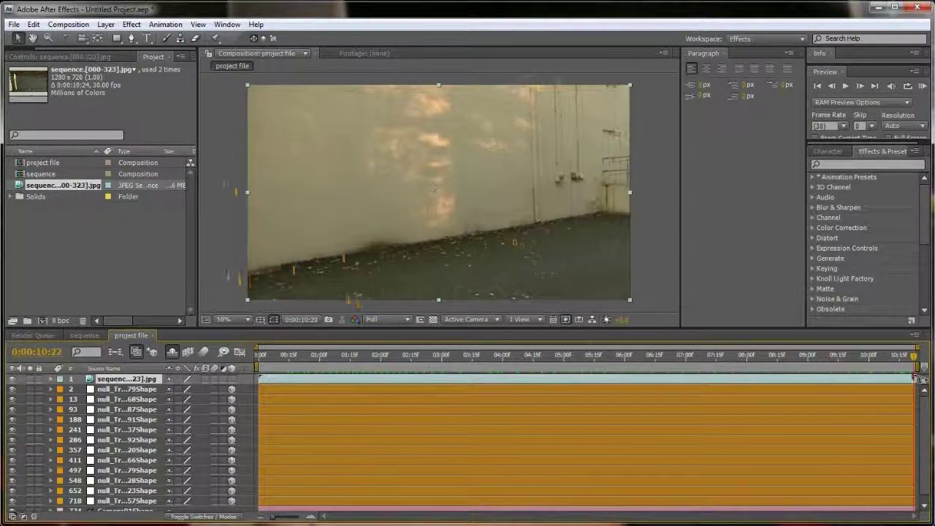
# - Mark all remaining orange nulls shy so they are hidden from the timeline, and move the current time to 0:00:03:14
pyautogui.click(139, 392)
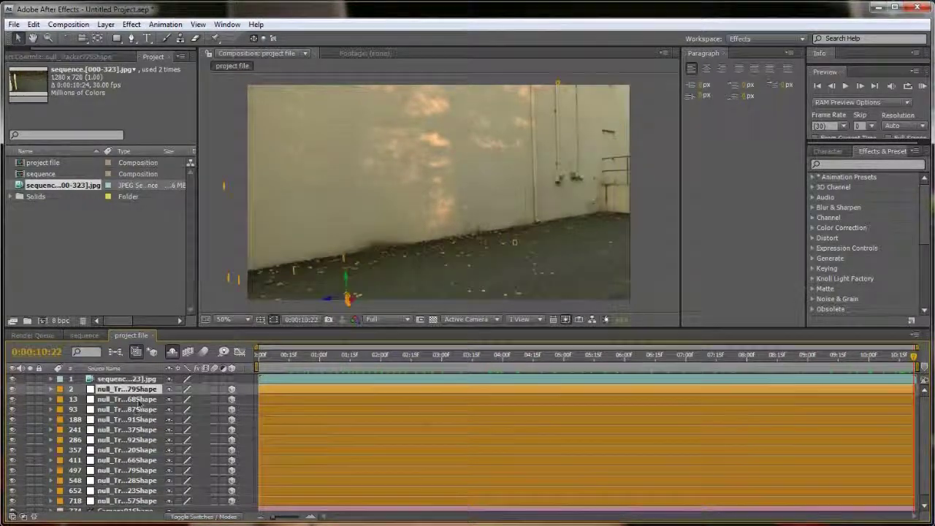
pyautogui.keyDown('shift'); pyautogui.click(123, 500); pyautogui.keyUp('shift')
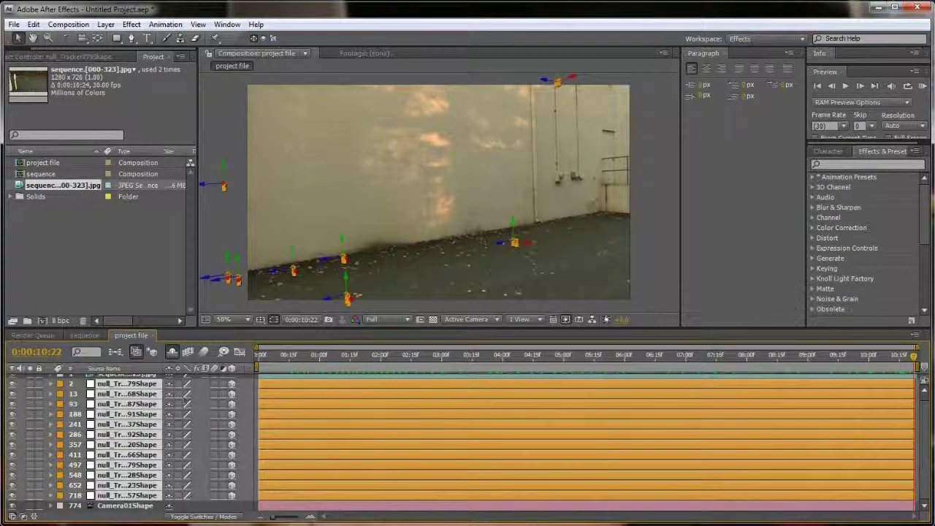
pyautogui.press('Delete')
pyautogui.press('space')
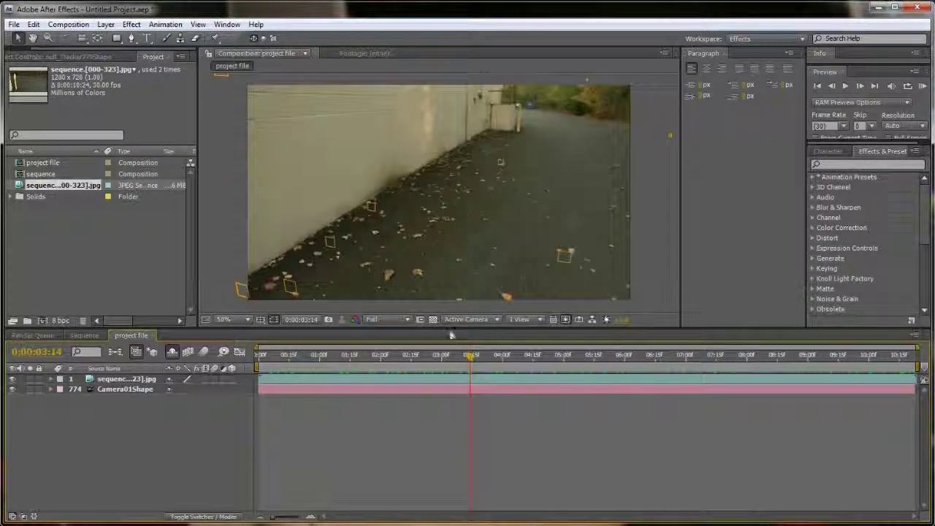
pyautogui.moveTo(448, 328); pyautogui.dragTo(447, 365)
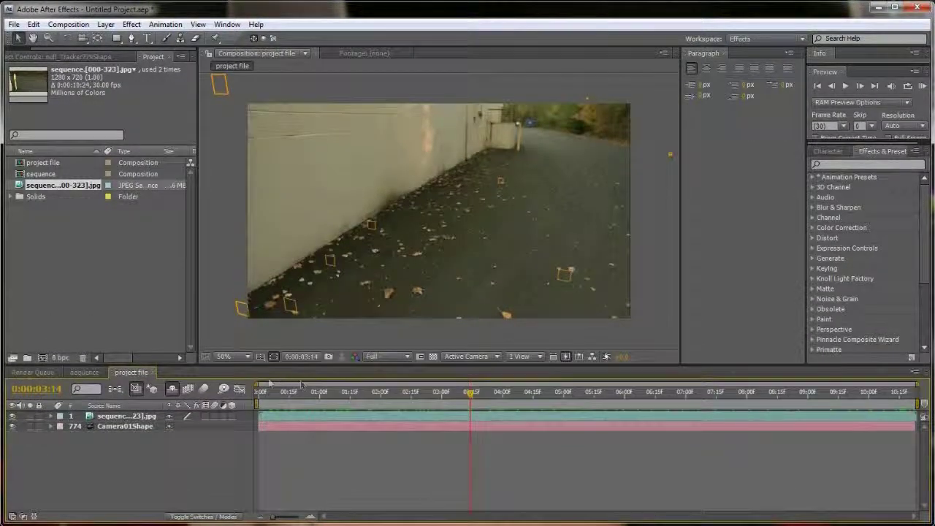
# - Save the project as Untitled Project.aep in the 3d Motion Tracking folder on the Desktop
pyautogui.hotkey('ctrl', 's')
pyautogui.click(175, 83)
pyautogui.press('Up')
pyautogui.press('Up')
pyautogui.press('Up')
pyautogui.press('Up')
pyautogui.press('Up')
pyautogui.press('Up')
pyautogui.press('Up')
pyautogui.press('Up')
pyautogui.press('Up')
pyautogui.press('Up')
pyautogui.press('Up')
pyautogui.press('Up')
pyautogui.press('Up')
pyautogui.press('Up')
pyautogui.press('Return')
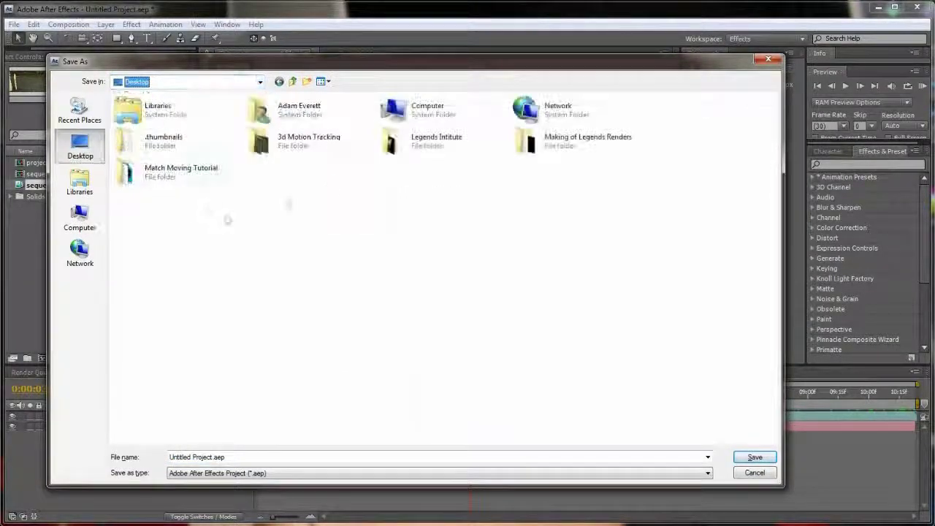
pyautogui.doubleClick(285, 140)
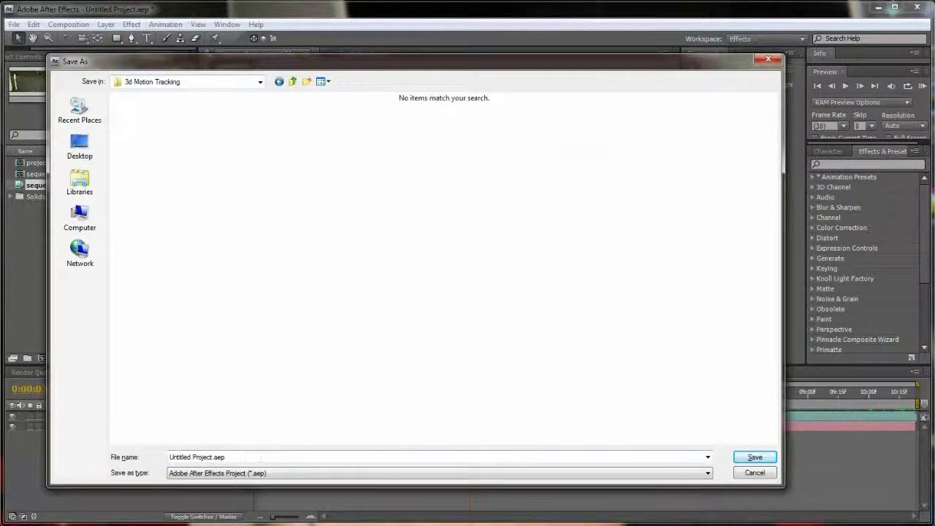
pyautogui.click(752, 457)
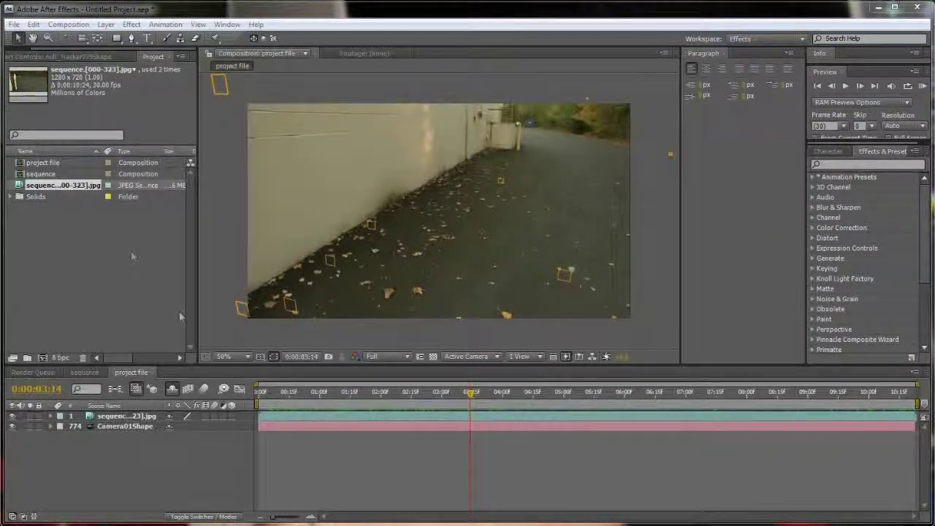
# - Play the composition from near its start and move the current time to 0:00:04:19
pyautogui.click(274, 386)
pyautogui.press('space')
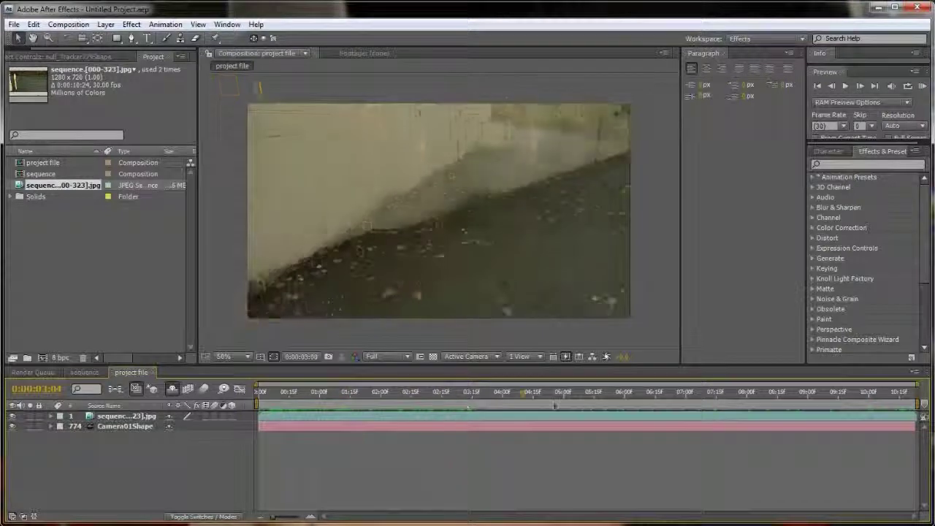
pyautogui.moveTo(661, 413); pyautogui.dragTo(542, 416)
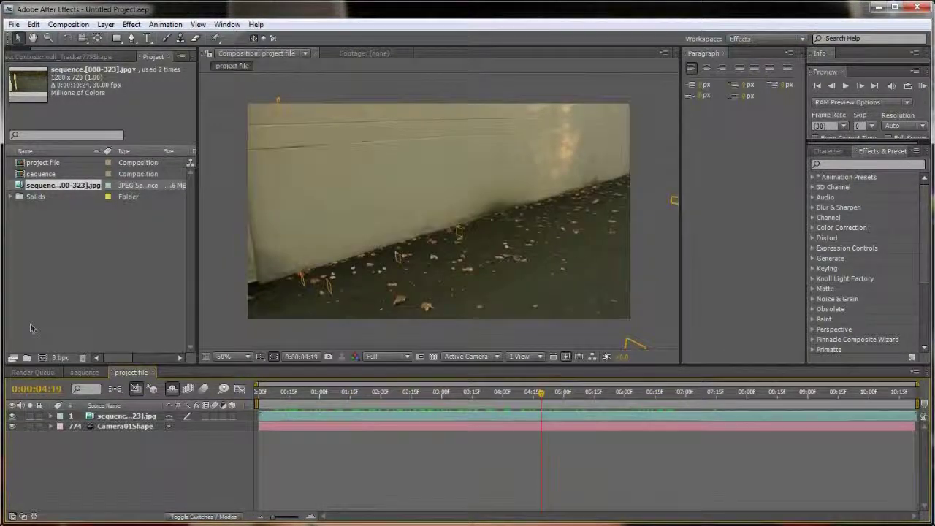
# - Add an "aetuts" text layer over the wall, enlarge it and set its font to Arial Rounded MT Bold
pyautogui.click(147, 38)
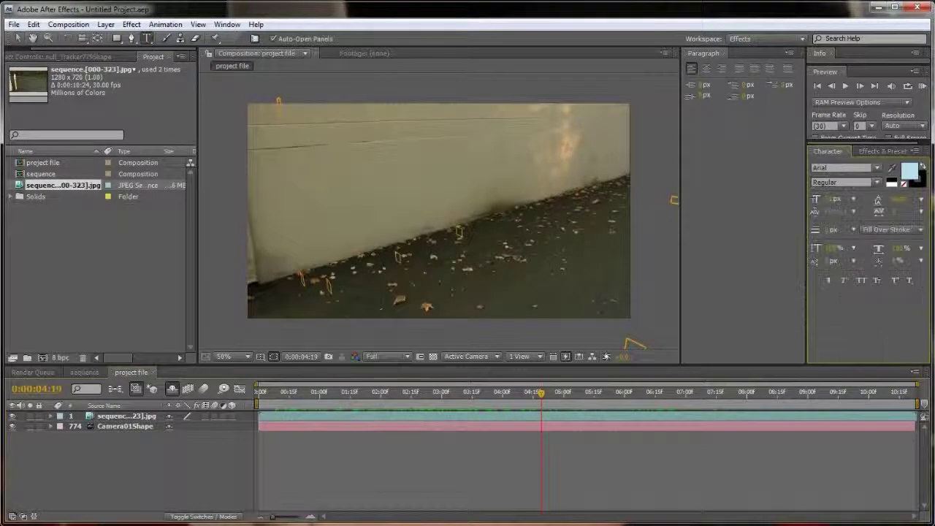
pyautogui.hotkey('ctrl', 'alt', 'shift', 't')
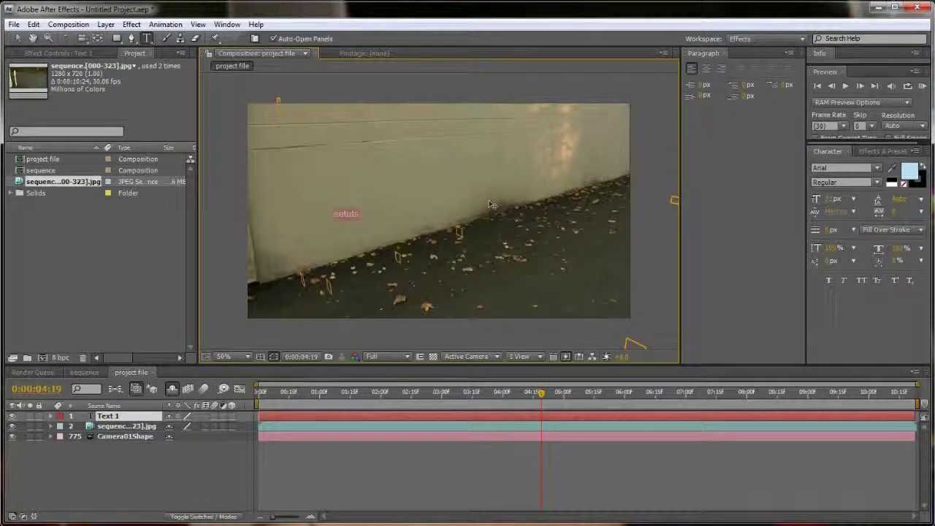
pyautogui.moveTo(829, 204); pyautogui.dragTo(884, 199)
pyautogui.press('Down')
pyautogui.press('Down')
pyautogui.press('Down')
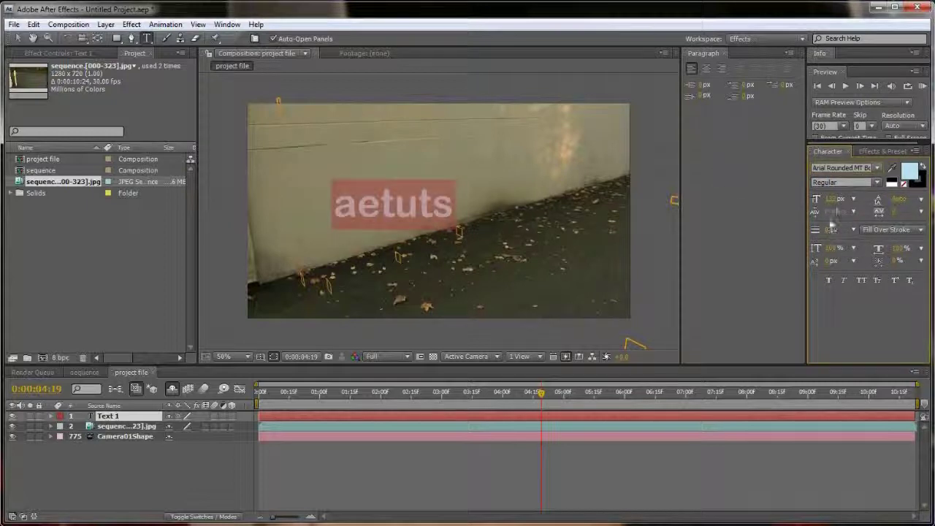
pyautogui.moveTo(829, 200); pyautogui.dragTo(816, 197)
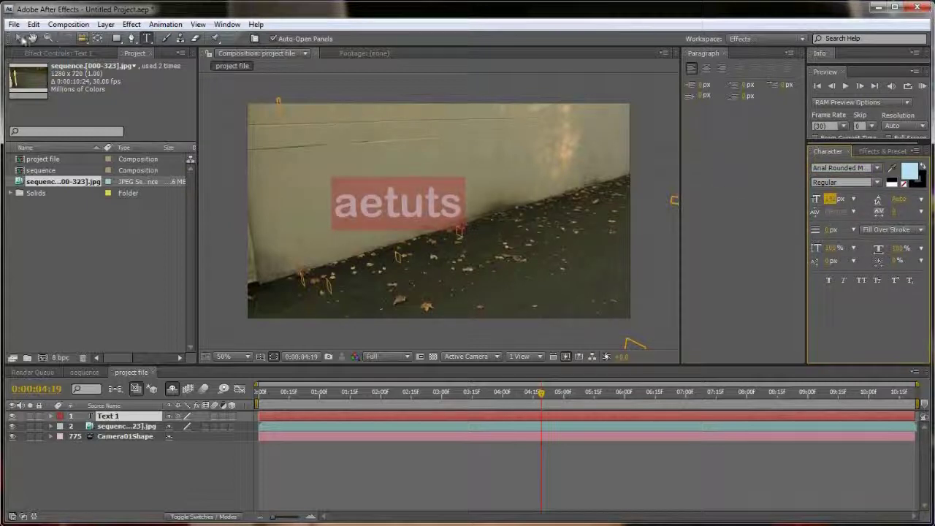
pyautogui.click(19, 38)
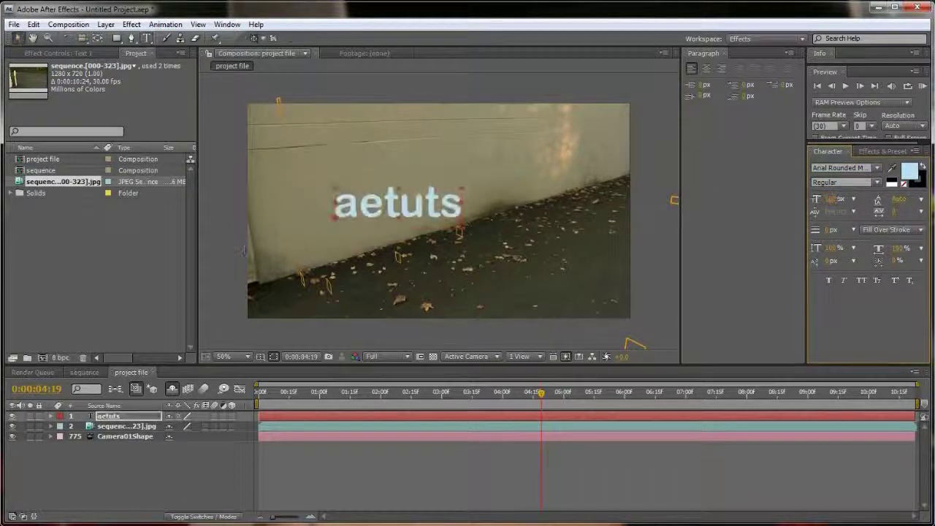
# - Make the aetuts text a 3D layer and position and rotate it to lie parallel to the wall
pyautogui.click(233, 416)
pyautogui.moveTo(377, 296); pyautogui.dragTo(356, 192)
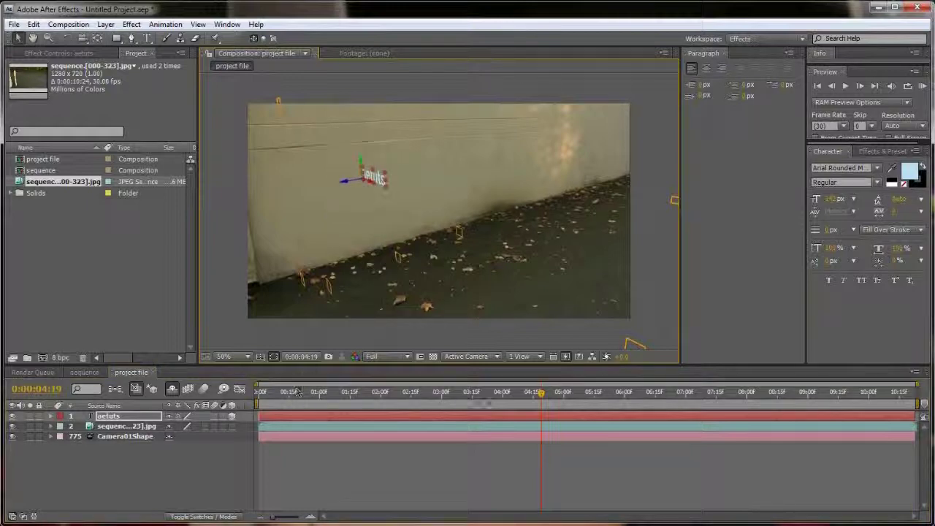
pyautogui.moveTo(540, 393); pyautogui.dragTo(464, 392)
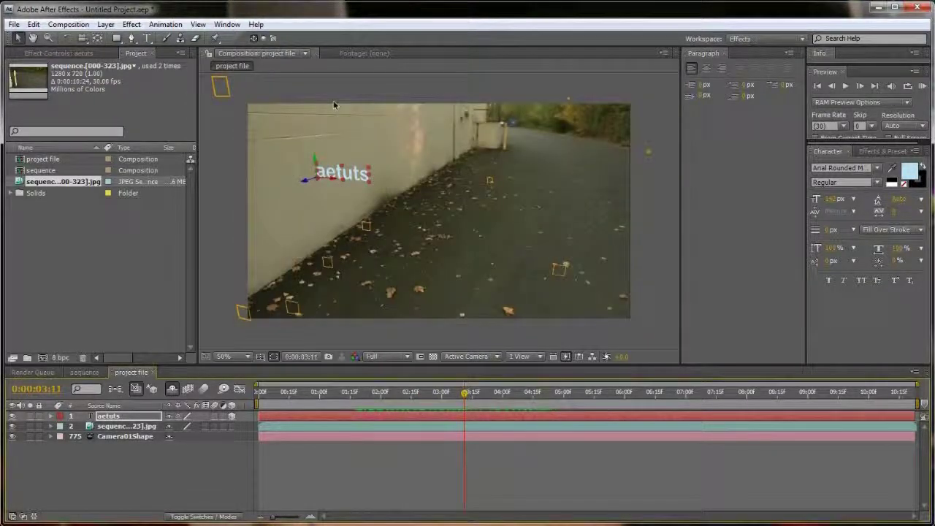
pyautogui.moveTo(314, 161); pyautogui.dragTo(317, 164)
pyautogui.moveTo(465, 393); pyautogui.dragTo(723, 392)
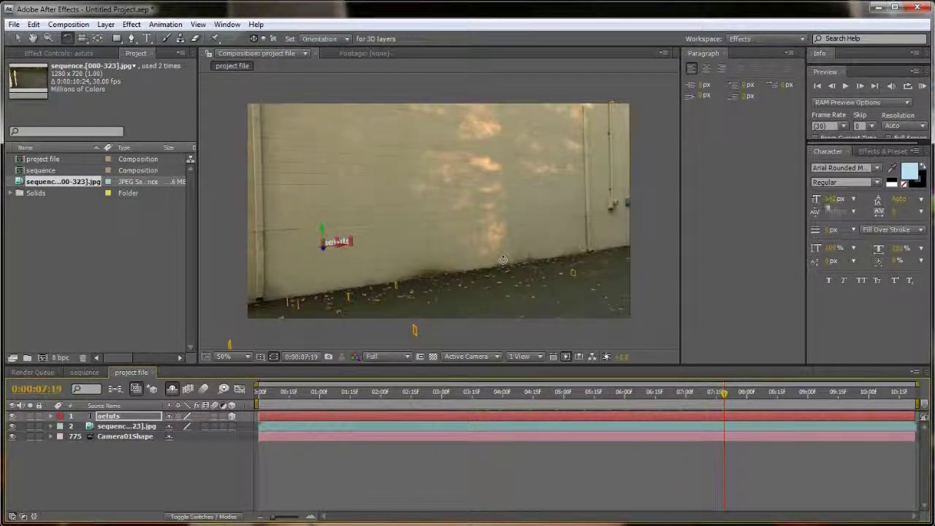
# - Enlarge the aetuts text to span much of the wall and scrub the timeline to check how it tracks
pyautogui.moveTo(829, 201); pyautogui.dragTo(862, 203)
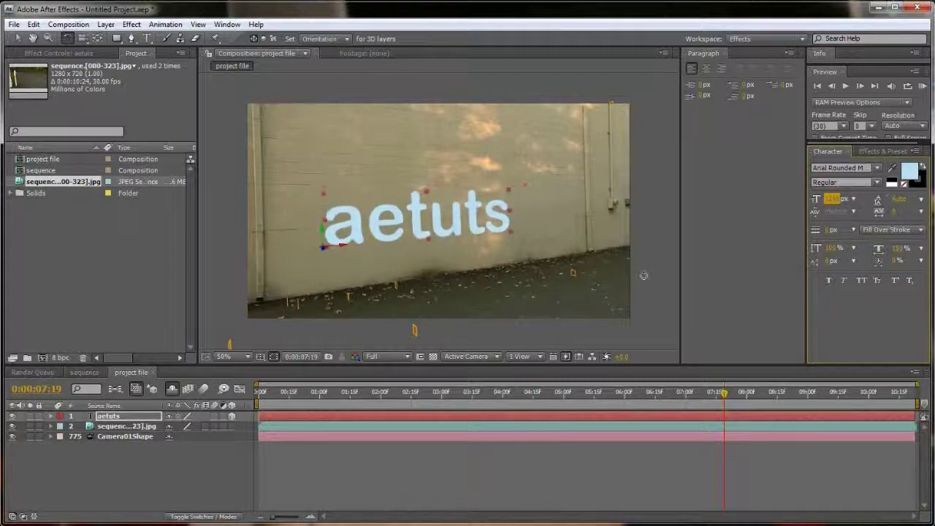
pyautogui.press('v')
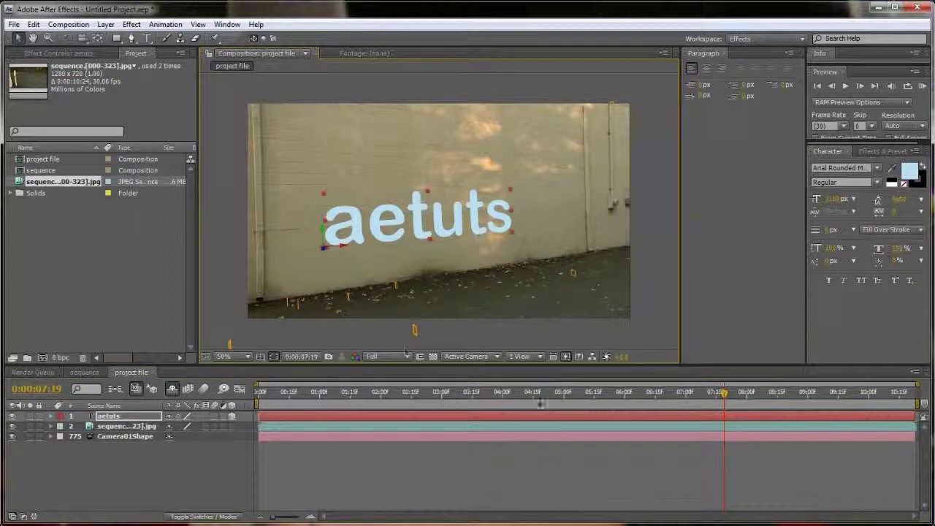
pyautogui.moveTo(703, 395); pyautogui.dragTo(441, 392)
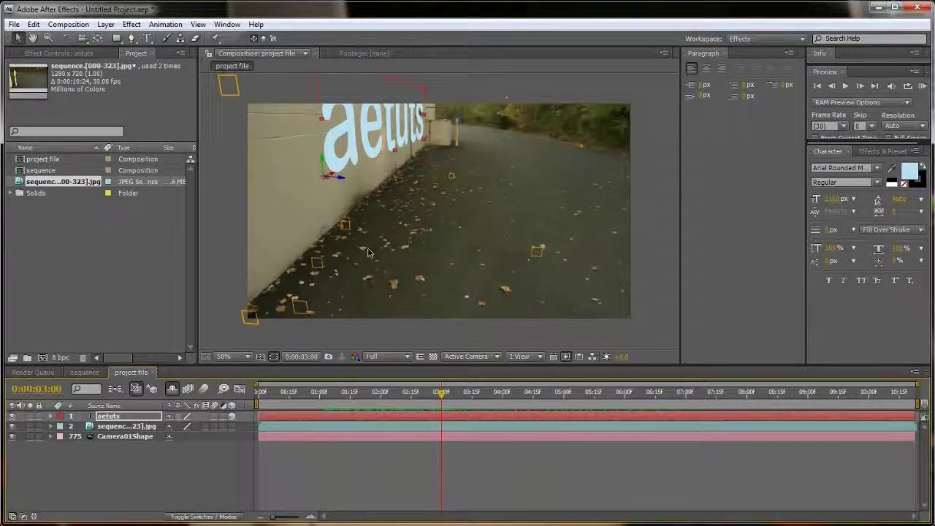
pyautogui.moveTo(441, 394)
pyautogui.mouseDown()
pyautogui.moveTo(507, 391)
pyautogui.moveTo(330, 388)
pyautogui.moveTo(688, 387)
pyautogui.moveTo(561, 409)
pyautogui.moveTo(451, 398)
pyautogui.mouseUp()
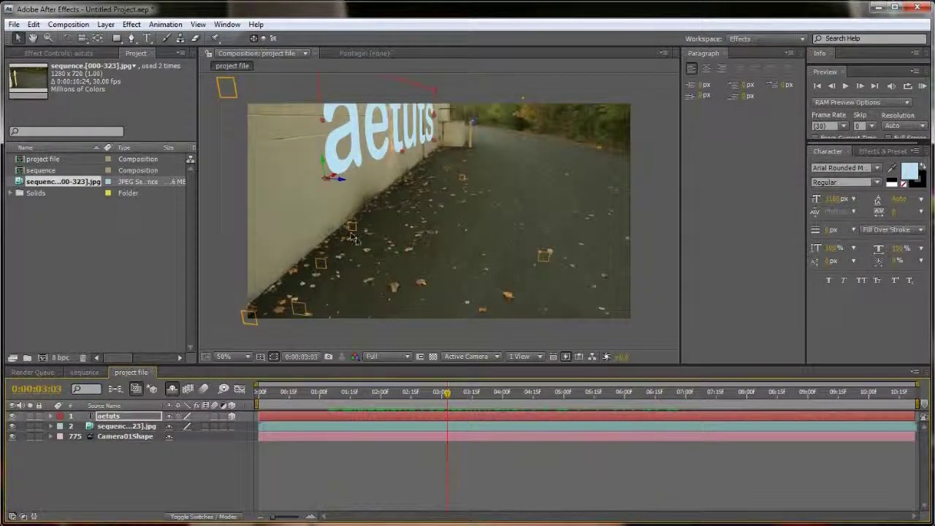
pyautogui.moveTo(448, 395); pyautogui.dragTo(484, 396)
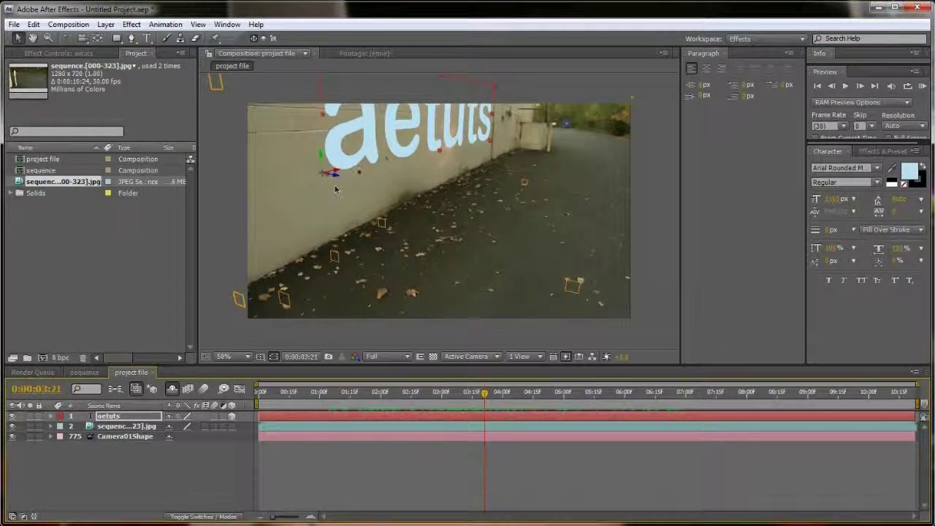
pyautogui.moveTo(438, 396); pyautogui.dragTo(676, 392)
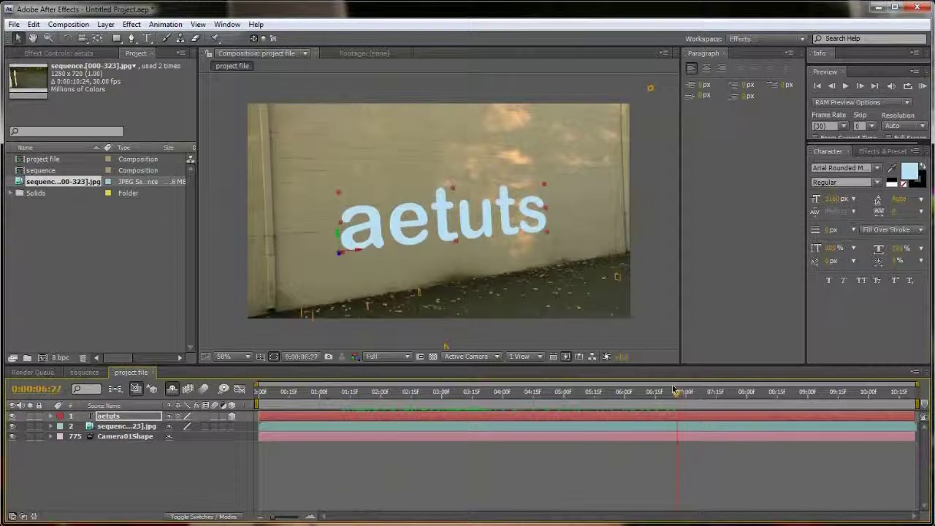
pyautogui.click(120, 461)
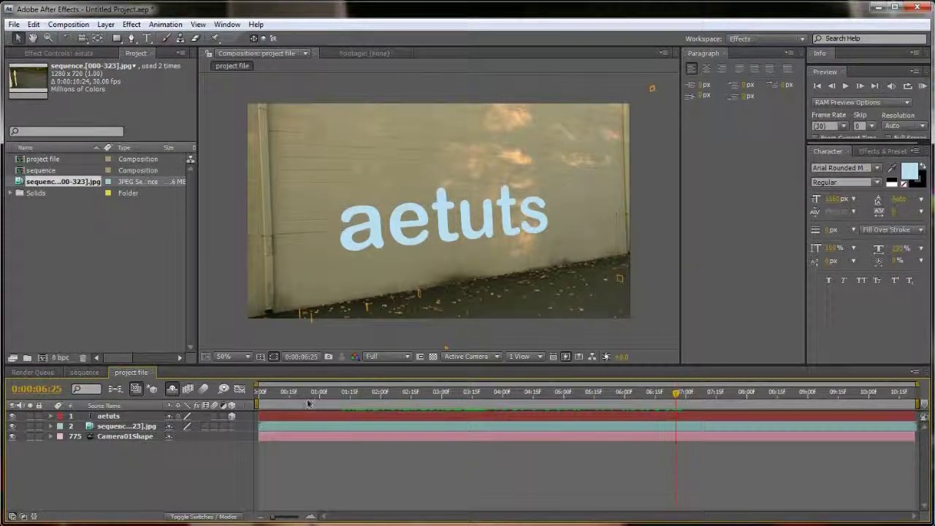
pyautogui.moveTo(321, 392); pyautogui.dragTo(650, 392)
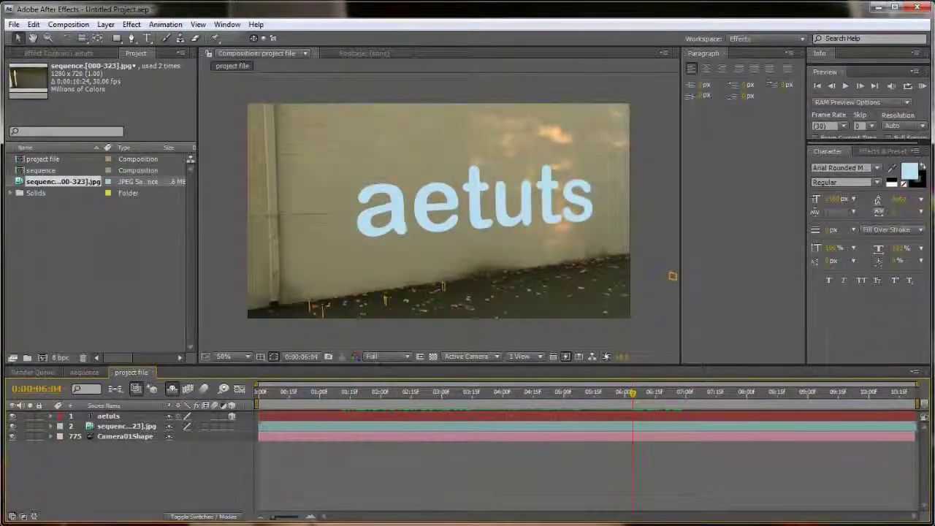
# - Create a black solid above the text layer and make it a 3D layer
pyautogui.rightClick(95, 460)
pyautogui.moveTo(219, 469)
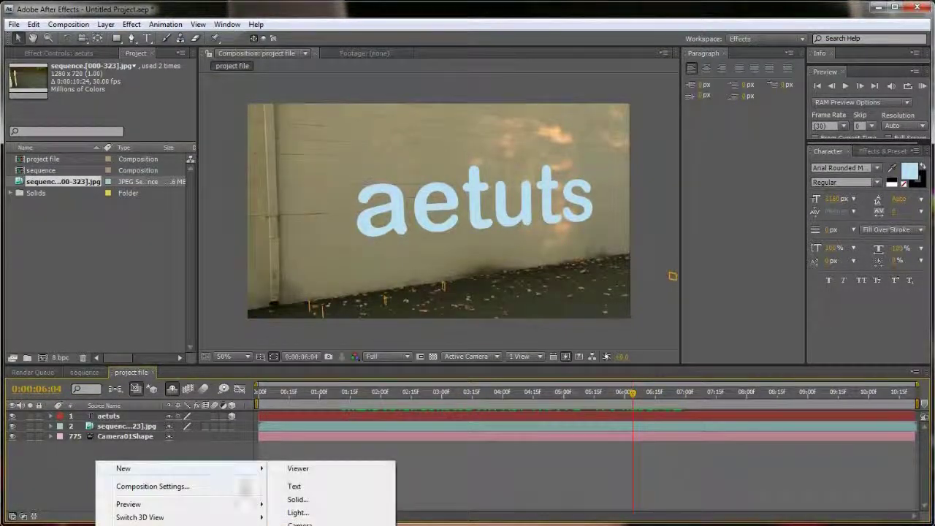
pyautogui.click(296, 500)
pyautogui.click(61, 442)
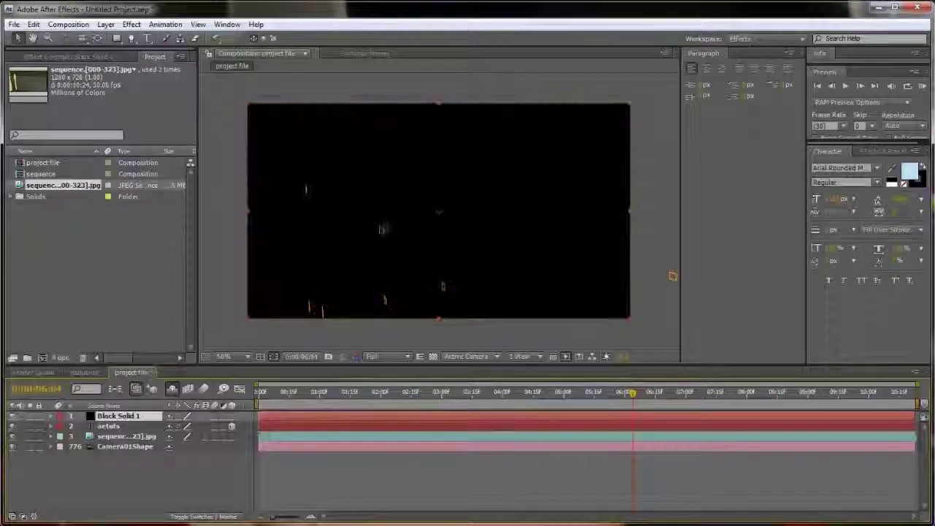
pyautogui.click(231, 416)
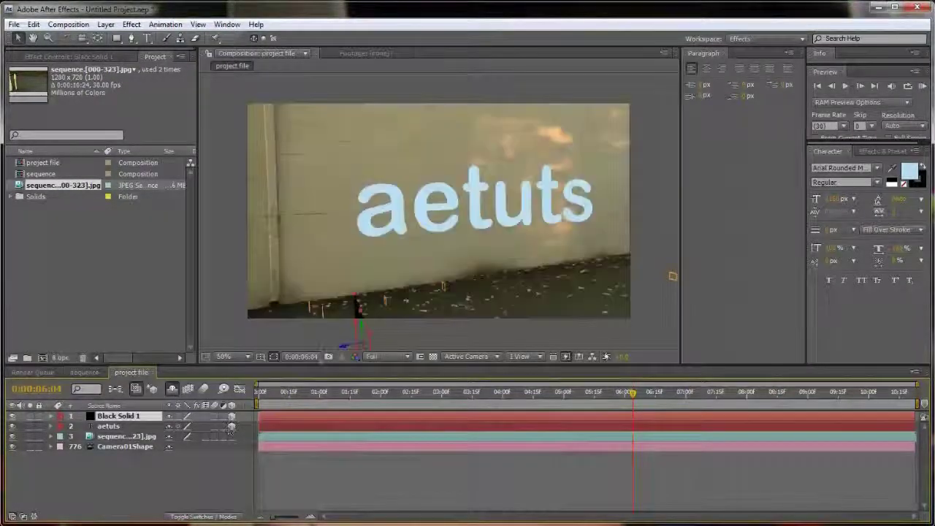
# - Raise the black solid onto the wall and rotate it to match the wall's angle
pyautogui.moveTo(366, 333); pyautogui.dragTo(367, 282)
pyautogui.press('w')
pyautogui.moveTo(361, 219); pyautogui.dragTo(385, 198)
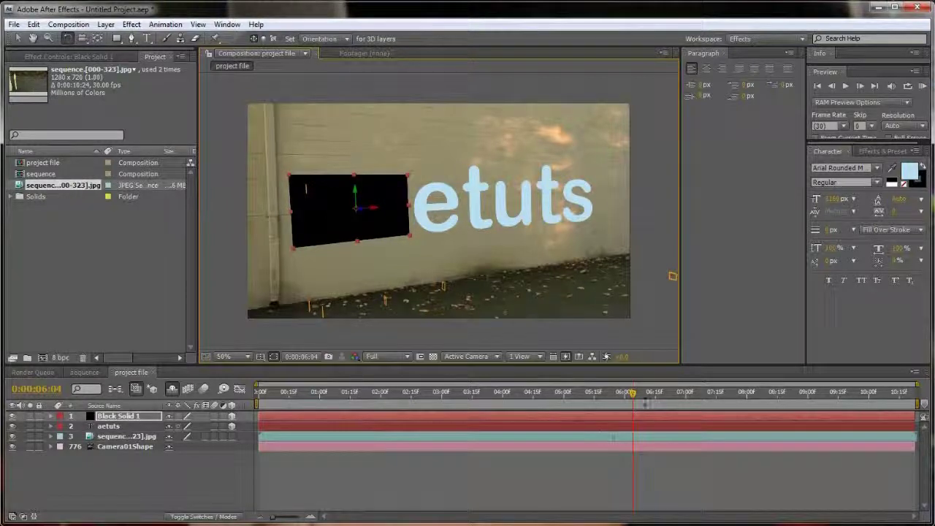
pyautogui.moveTo(632, 392); pyautogui.dragTo(416, 383)
pyautogui.moveTo(355, 123); pyautogui.dragTo(233, 119)
pyautogui.press('v')
# - Adjust the black solid's depth against the wall and slide it behind the aetuts text, checking several frames up to 0:00:07:22
pyautogui.moveTo(418, 398); pyautogui.dragTo(371, 382)
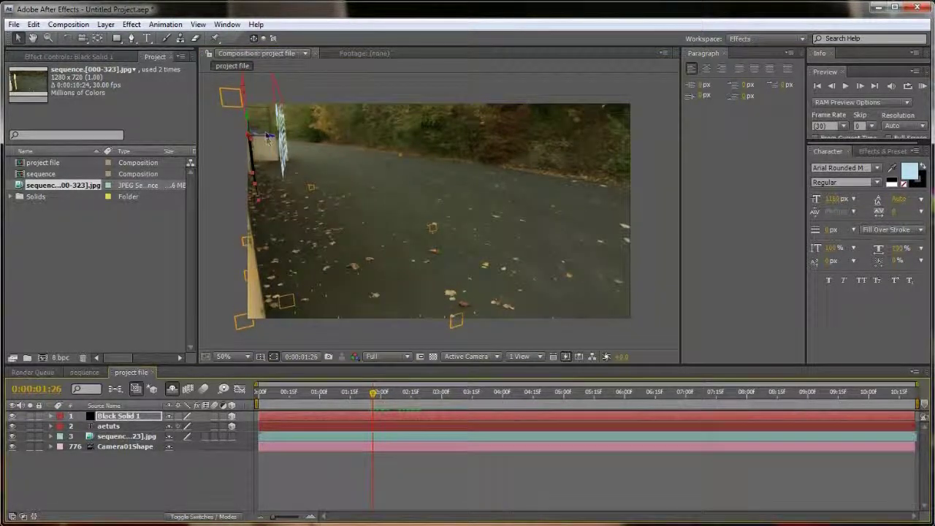
pyautogui.moveTo(265, 138); pyautogui.dragTo(261, 139)
pyautogui.moveTo(372, 393); pyautogui.dragTo(597, 392)
pyautogui.moveTo(369, 186); pyautogui.dragTo(331, 179)
pyautogui.moveTo(396, 187)
pyautogui.mouseDown()
pyautogui.moveTo(442, 192)
pyautogui.moveTo(380, 187)
pyautogui.mouseUp()
pyautogui.moveTo(596, 393); pyautogui.dragTo(730, 393)
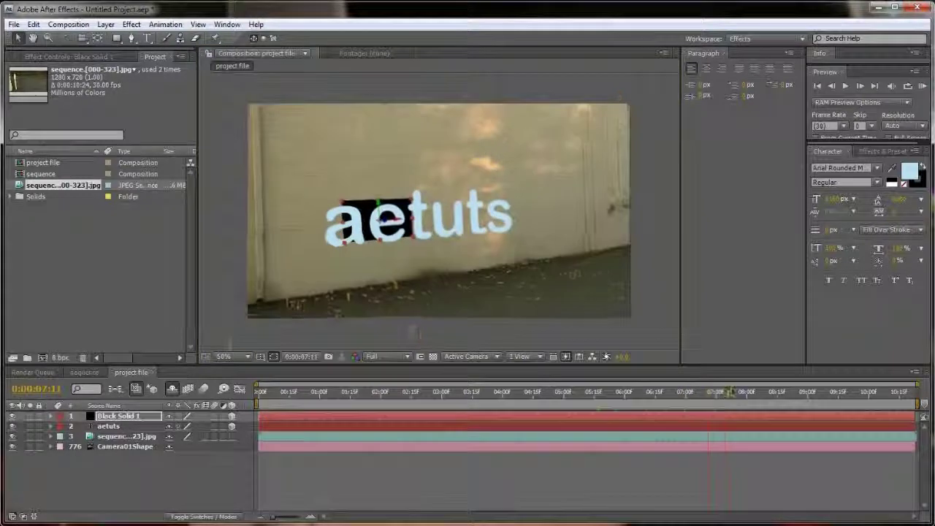
# - Scale up and widen the black solid to cover the wall behind the text, refining its rotation to follow the wall
pyautogui.moveTo(413, 202); pyautogui.dragTo(481, 139)
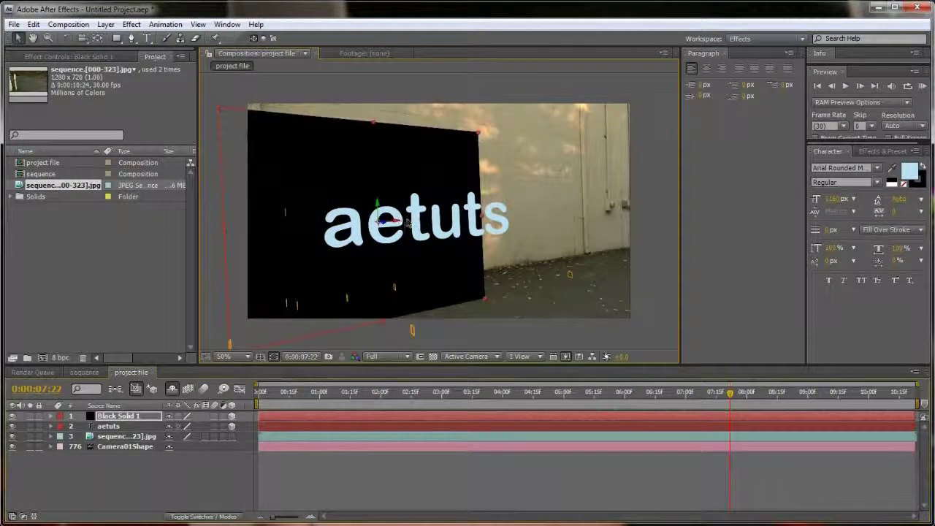
pyautogui.moveTo(395, 220); pyautogui.dragTo(497, 216)
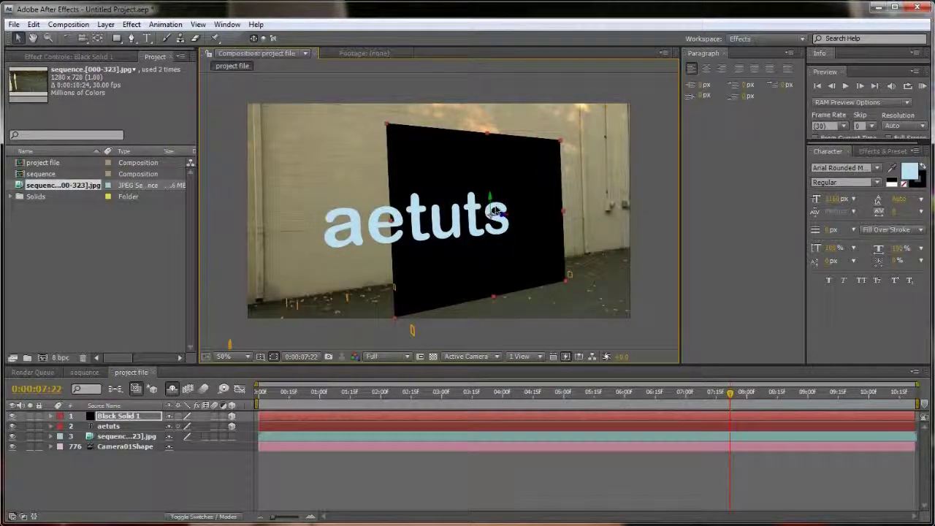
pyautogui.press('w')
pyautogui.moveTo(492, 201); pyautogui.dragTo(488, 198)
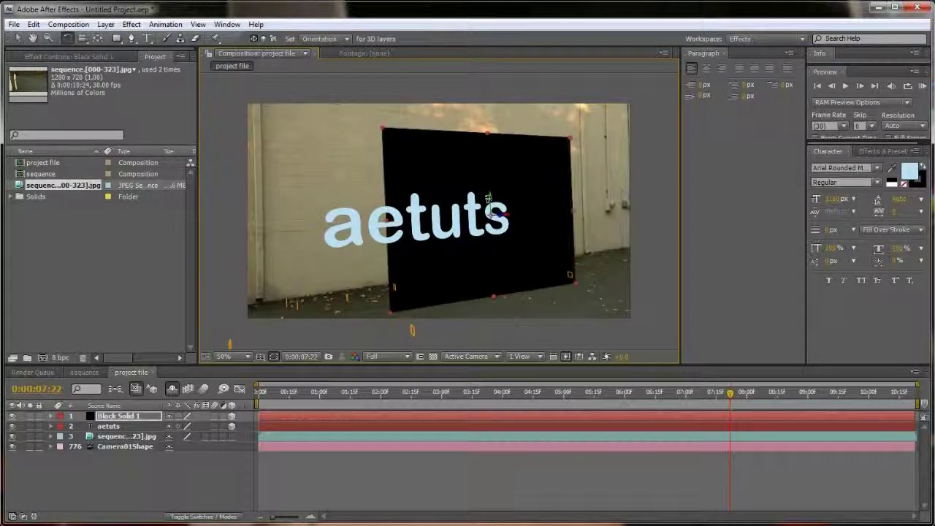
pyautogui.press('v')
pyautogui.moveTo(508, 217); pyautogui.dragTo(601, 216)
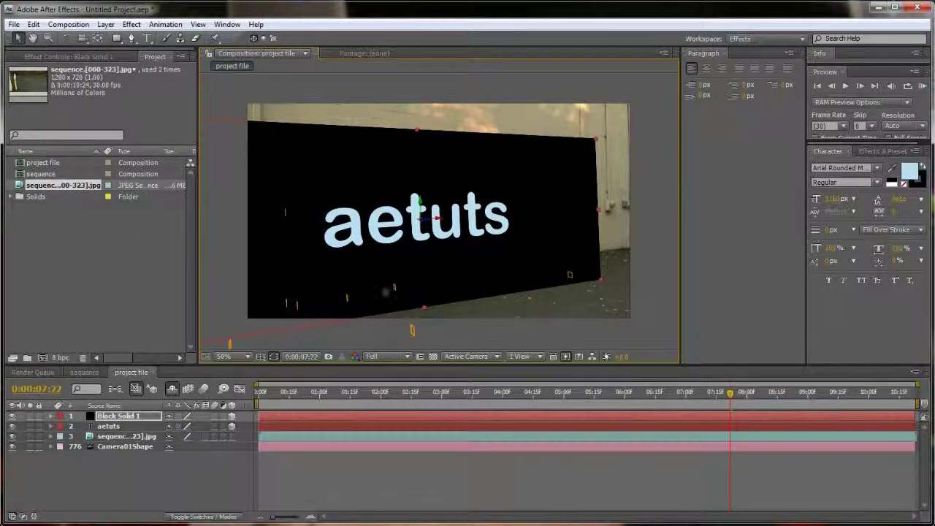
# - Raise the black solid slightly and fine-tune its rotation against the wall at 0:00:02:07, checking the alignment through 0:00:10:17
pyautogui.moveTo(423, 210); pyautogui.dragTo(427, 193)
pyautogui.moveTo(728, 395); pyautogui.dragTo(394, 393)
pyautogui.press('w')
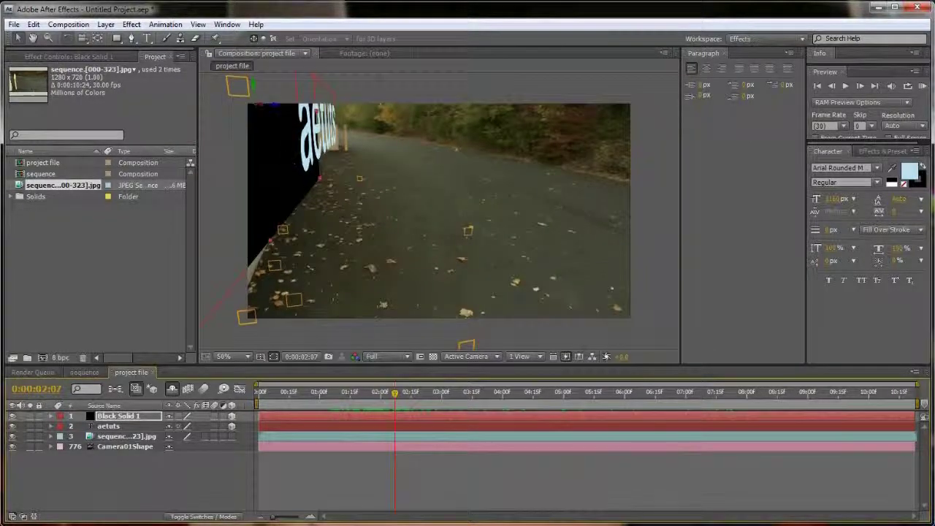
pyautogui.moveTo(254, 88); pyautogui.dragTo(255, 88)
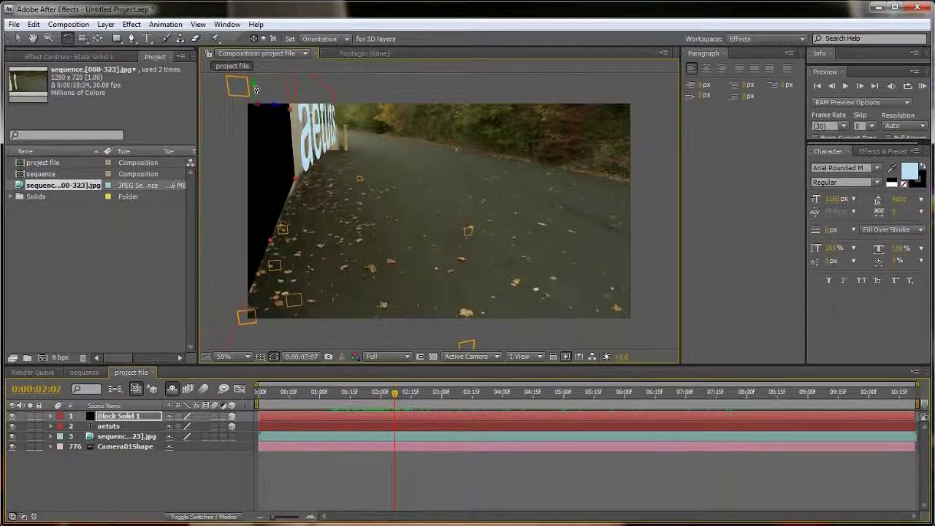
pyautogui.moveTo(397, 394); pyautogui.dragTo(904, 395)
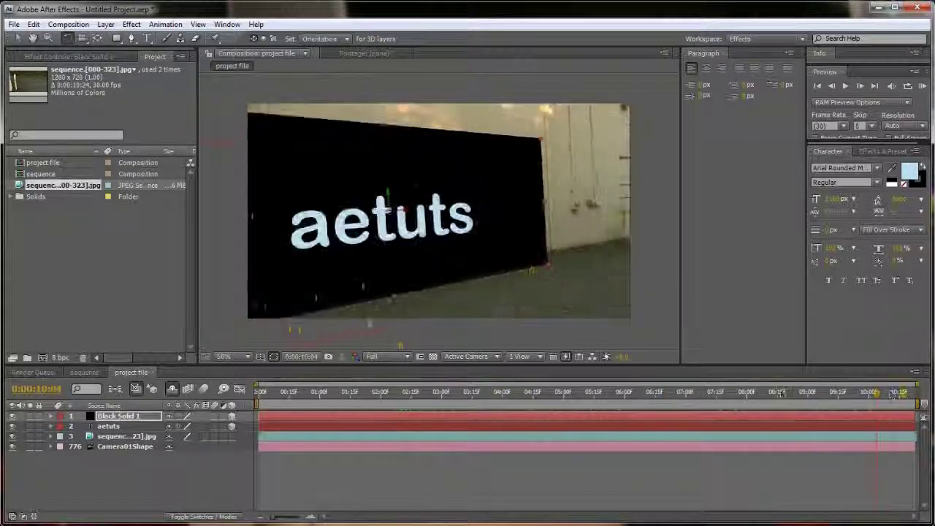
# - Change the black solid's colour to white in its solid settings
pyautogui.press('Return')
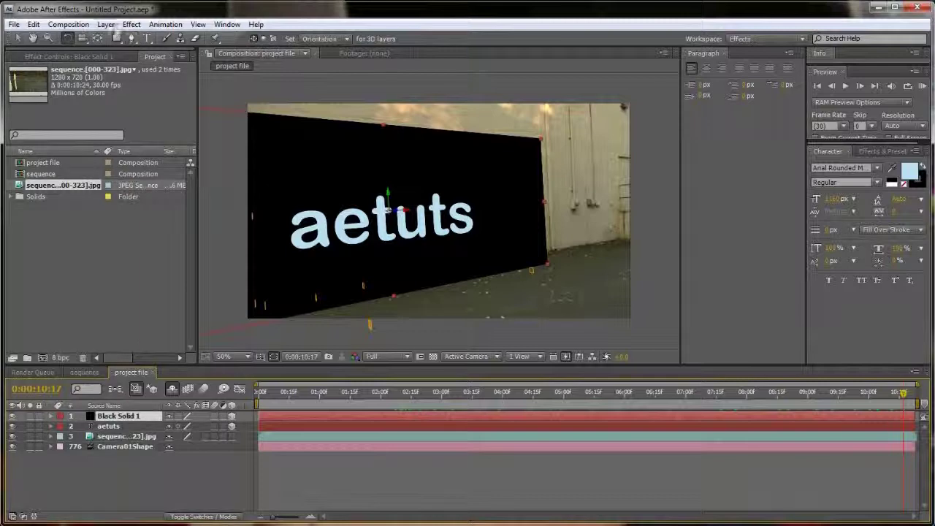
pyautogui.click(106, 24)
pyautogui.click(123, 52)
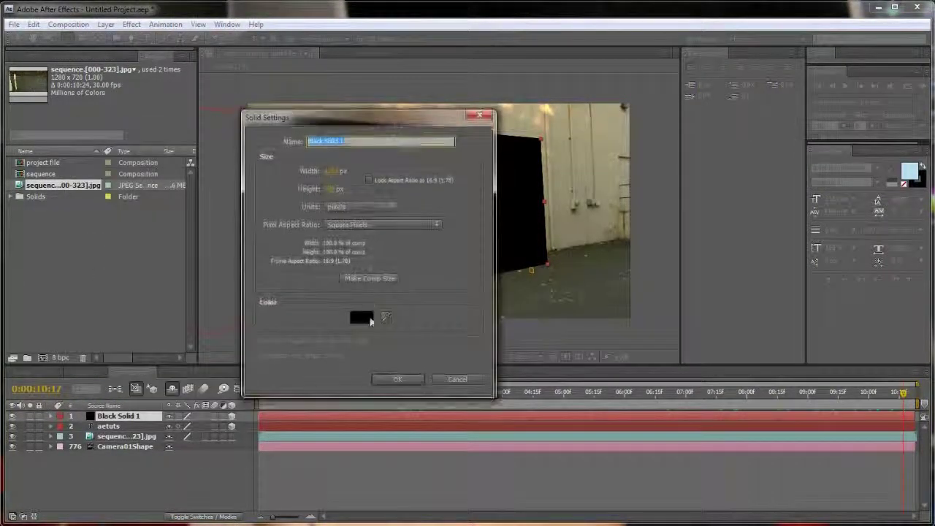
pyautogui.click(365, 317)
pyautogui.click(583, 386)
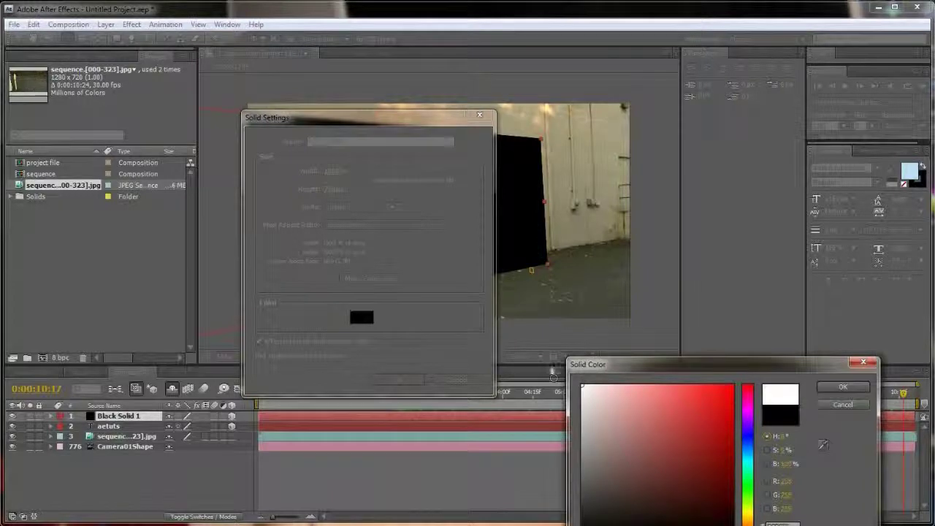
pyautogui.click(856, 389)
pyautogui.click(399, 380)
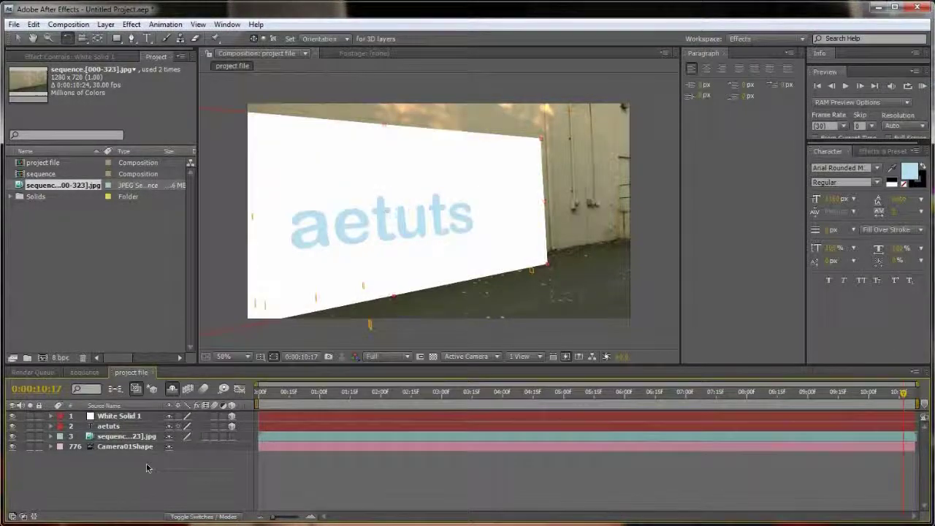
# - Add a new Spot light layer to the project file composition
pyautogui.rightClick(121, 471)
pyautogui.moveTo(163, 475)
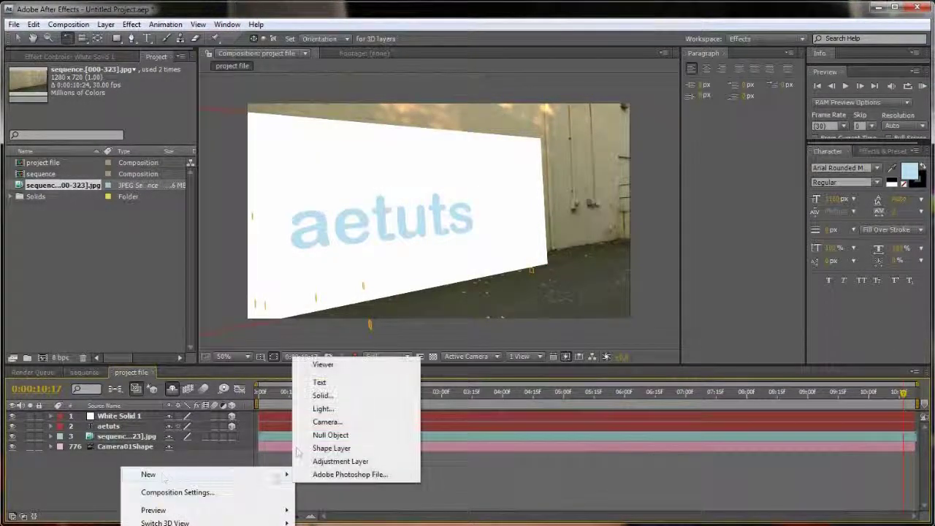
pyautogui.click(314, 422)
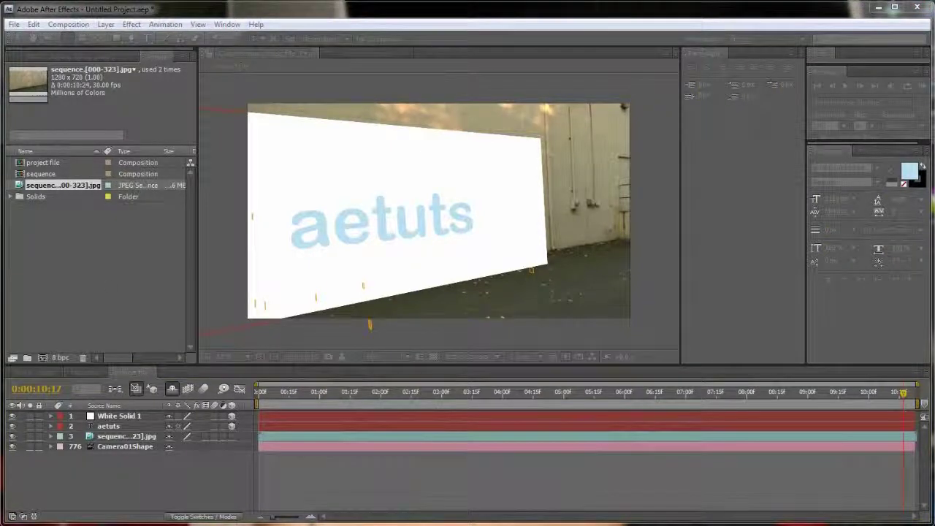
pyautogui.click(555, 172)
pyautogui.click(540, 199)
pyautogui.click(515, 352)
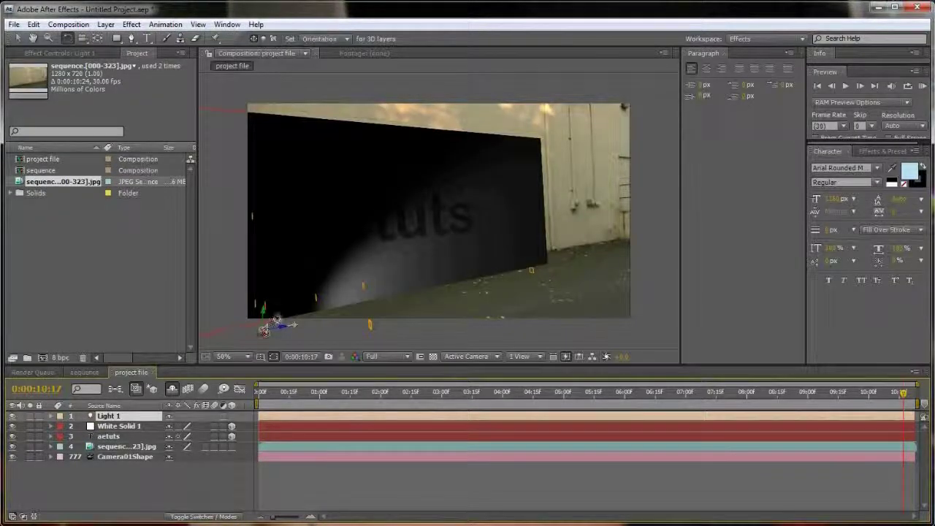
# - Move Light 1 up from the lower wall corner and across so its spot shines on the aetuts text and solid
pyautogui.press('v')
pyautogui.moveTo(263, 326); pyautogui.dragTo(265, 305)
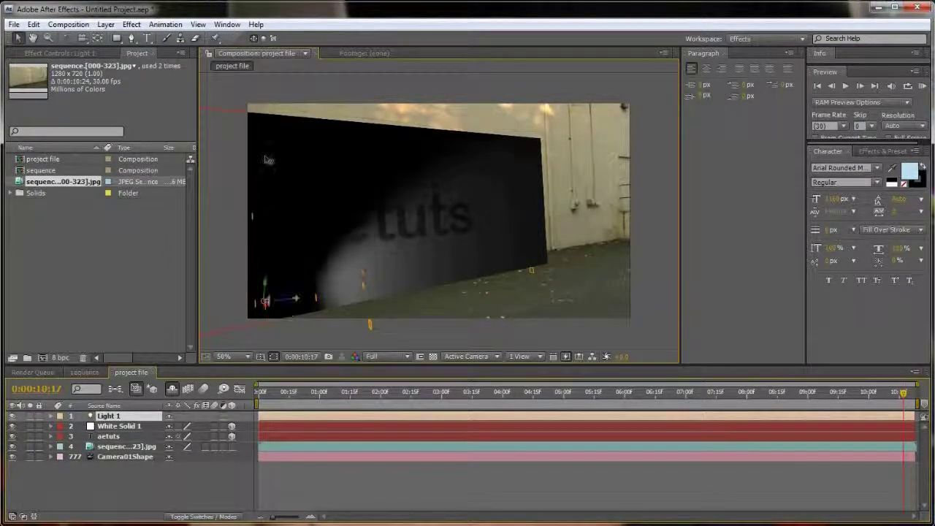
pyautogui.moveTo(276, 222); pyautogui.dragTo(272, 219)
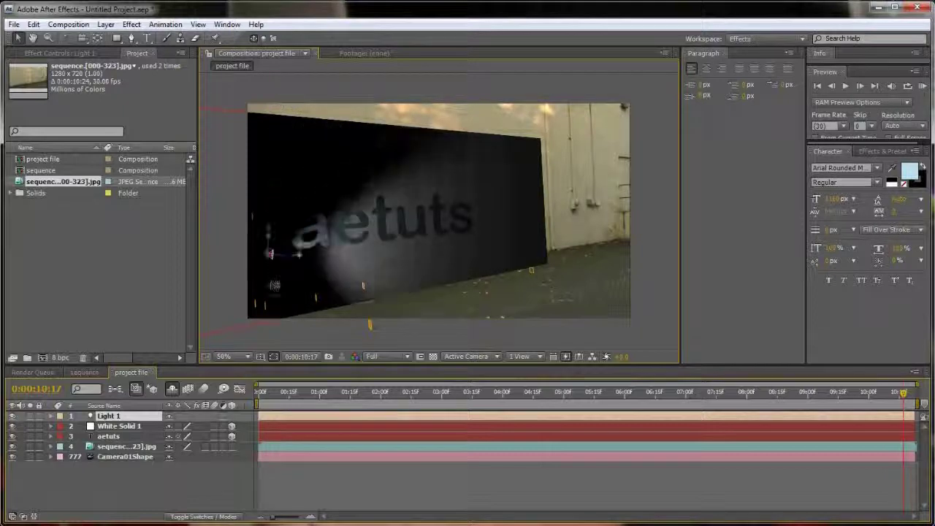
pyautogui.moveTo(275, 273); pyautogui.dragTo(275, 276)
pyautogui.moveTo(287, 234); pyautogui.dragTo(441, 238)
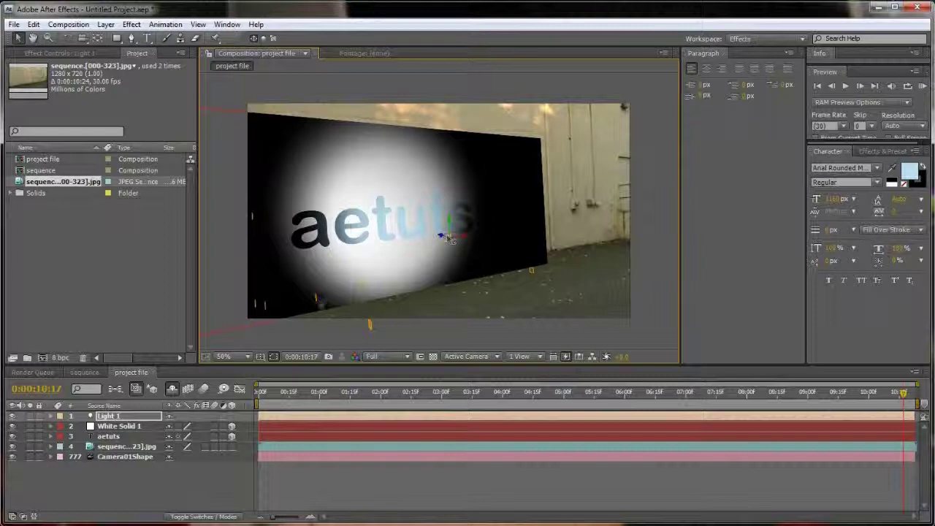
# - Enable Casts Shadows in the settings of Light 1
pyautogui.press('Return')
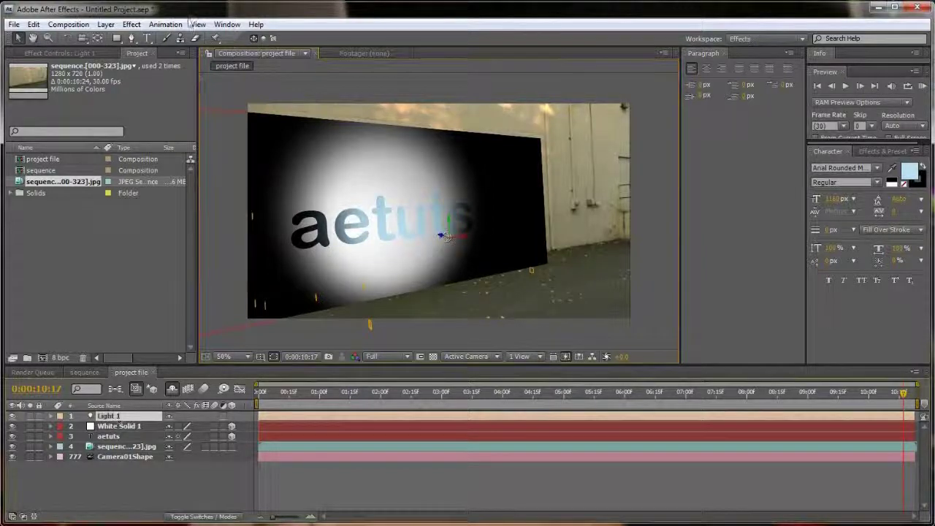
pyautogui.click(106, 24)
pyautogui.click(125, 52)
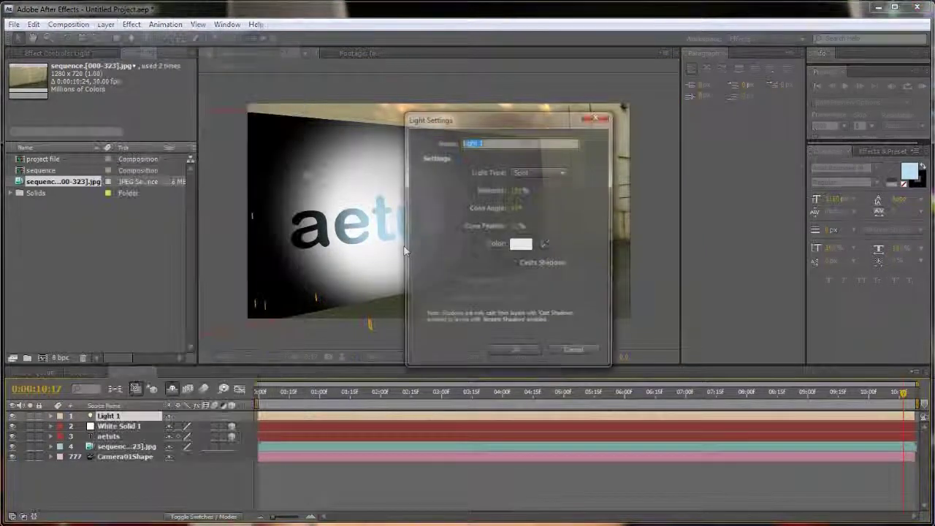
pyautogui.click(514, 263)
pyautogui.click(514, 352)
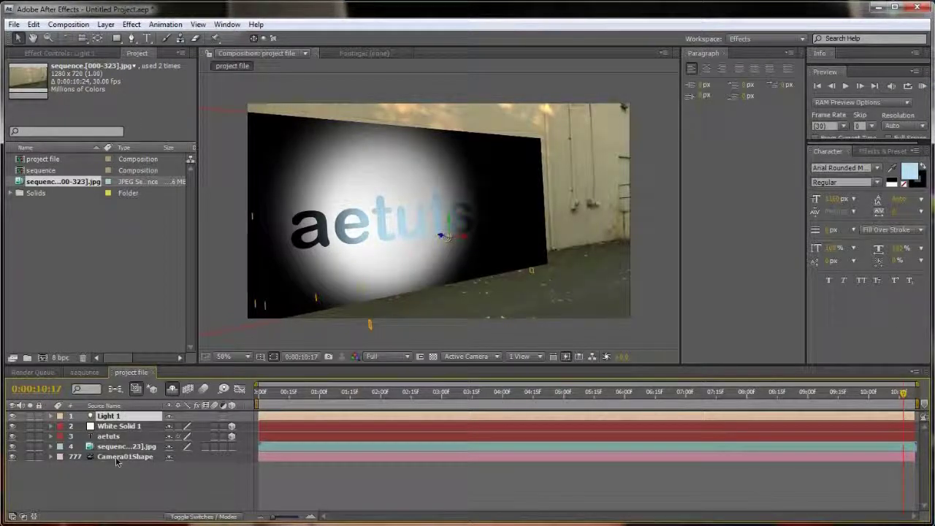
# - Set Casts Shadows to Off in the white solid's material options
pyautogui.click(118, 426)
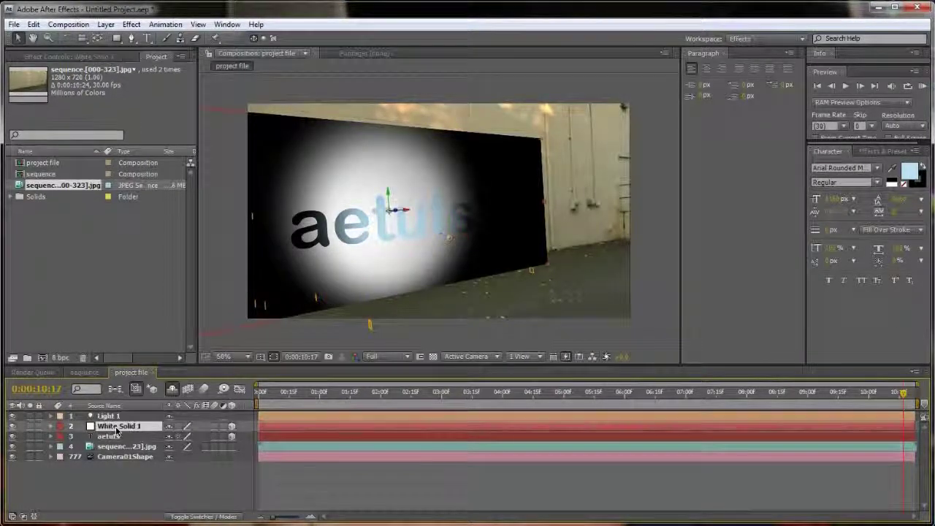
pyautogui.click(50, 426)
pyautogui.click(64, 447)
pyautogui.scroll(-2, 95, 447)
pyautogui.scroll(1, 95, 447)
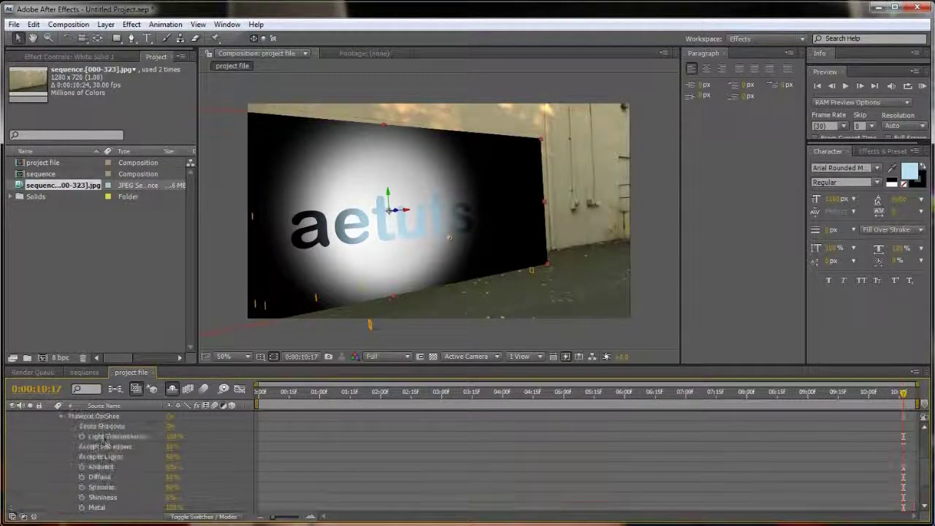
pyautogui.click(170, 427)
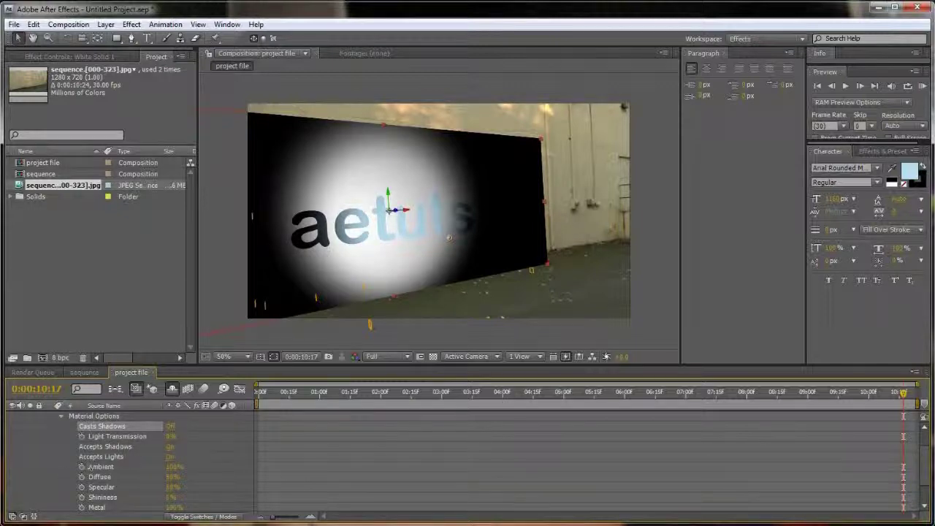
pyautogui.click(62, 417)
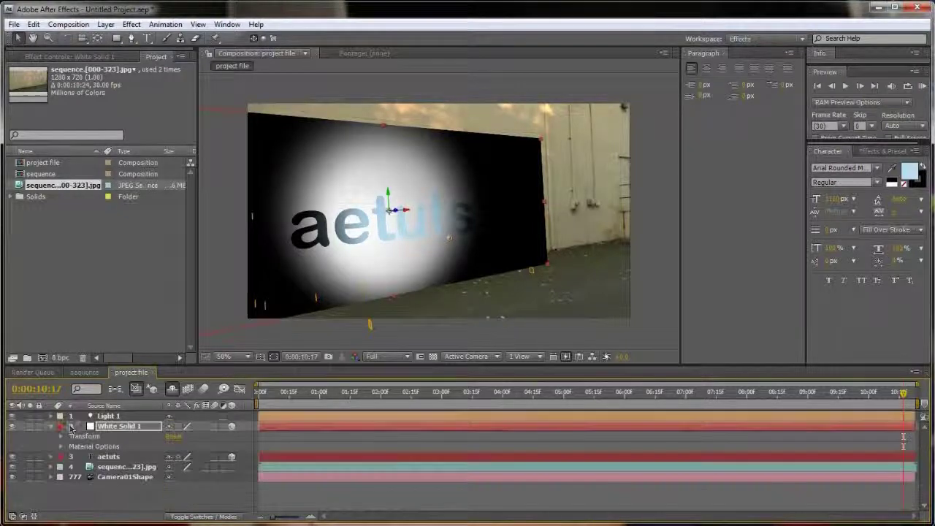
# - Set Casts Shadows to On for the aetuts text layer and lower its Diffuse value
pyautogui.click(108, 457)
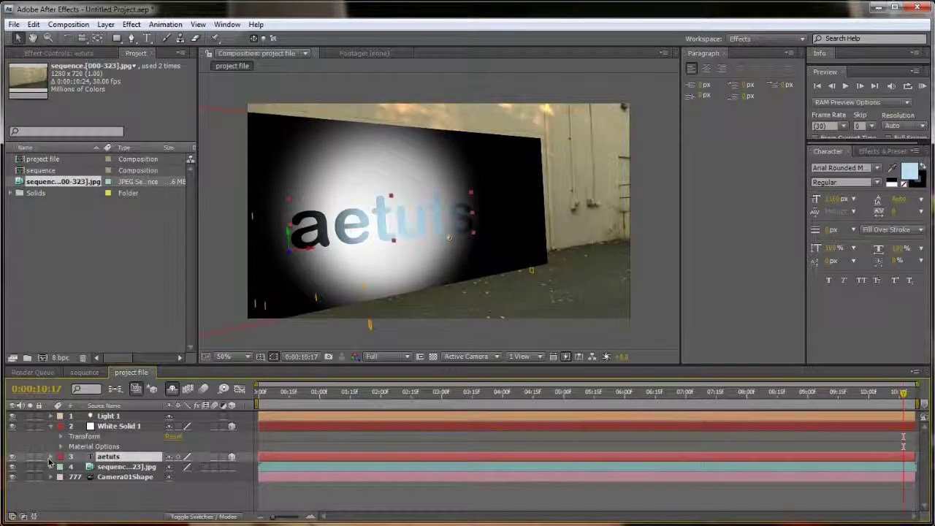
pyautogui.click(52, 457)
pyautogui.click(62, 487)
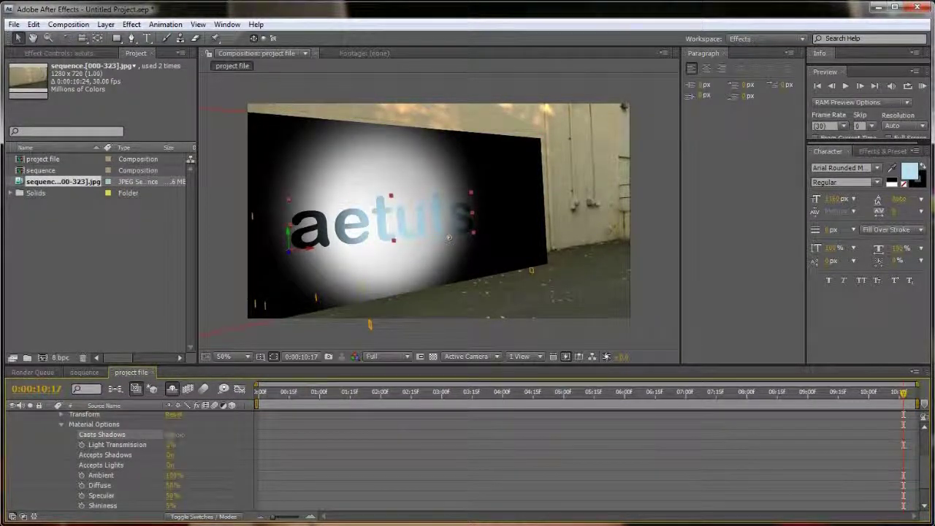
pyautogui.click(173, 435)
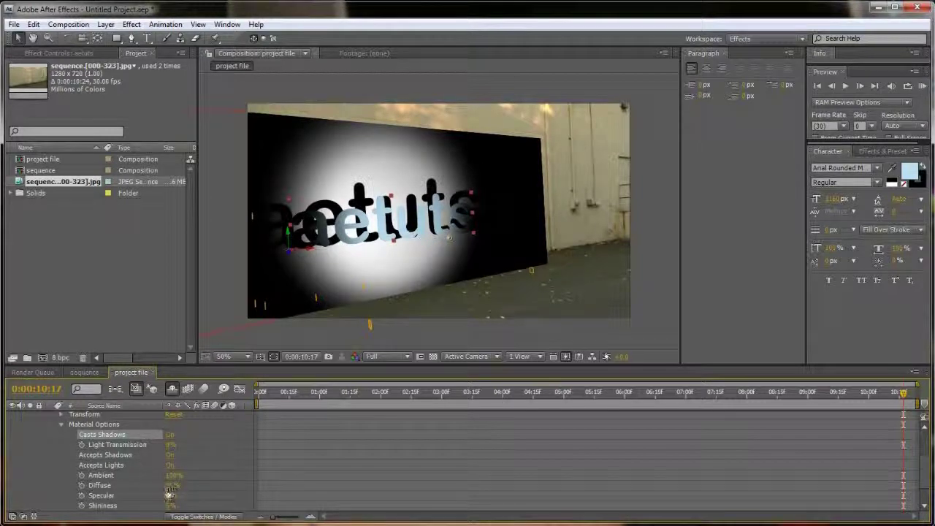
pyautogui.moveTo(172, 485)
pyautogui.mouseDown()
pyautogui.moveTo(183, 485)
pyautogui.moveTo(168, 485)
pyautogui.mouseUp()
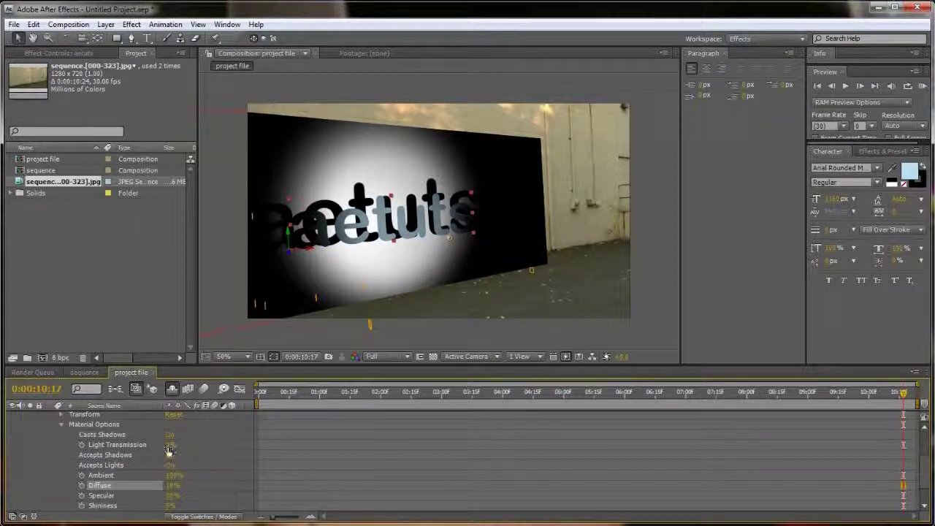
pyautogui.click(59, 426)
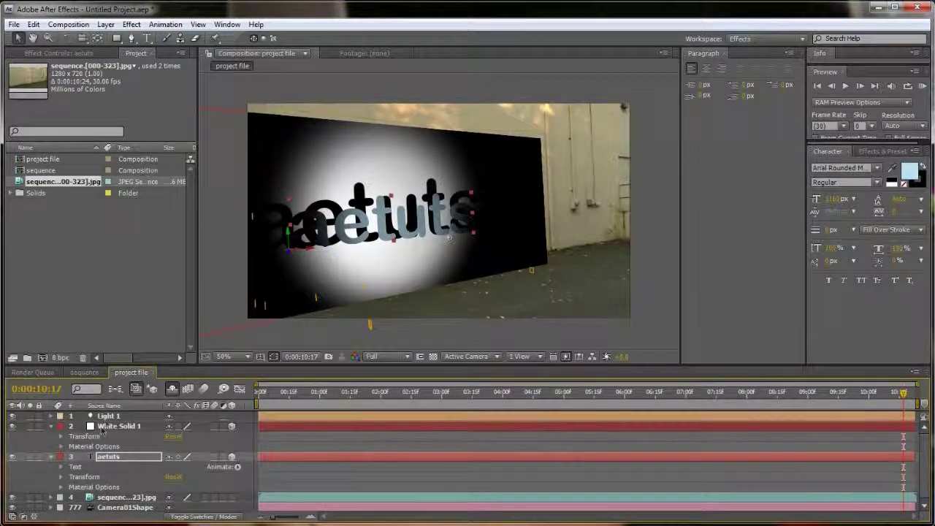
# - Increase the Shadow Diffusion of Light 1 in its light settings
pyautogui.click(106, 416)
pyautogui.click(108, 24)
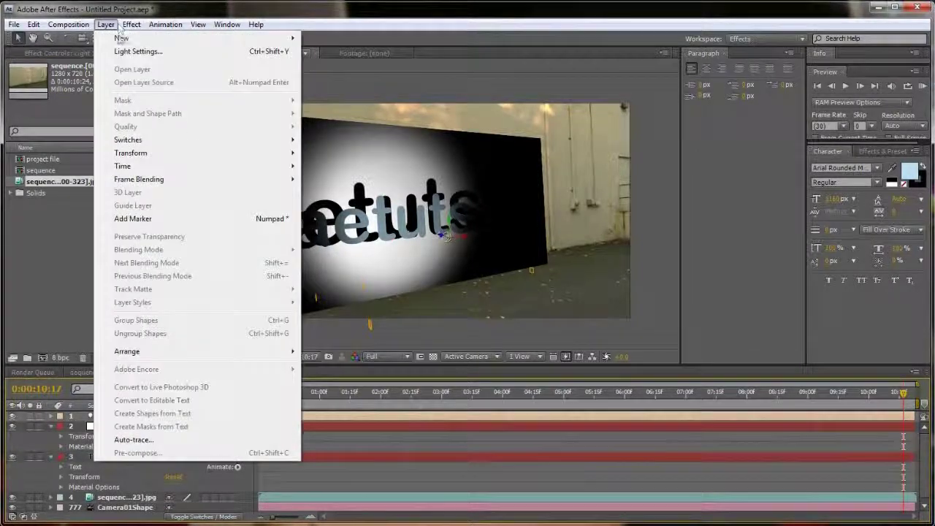
pyautogui.click(120, 51)
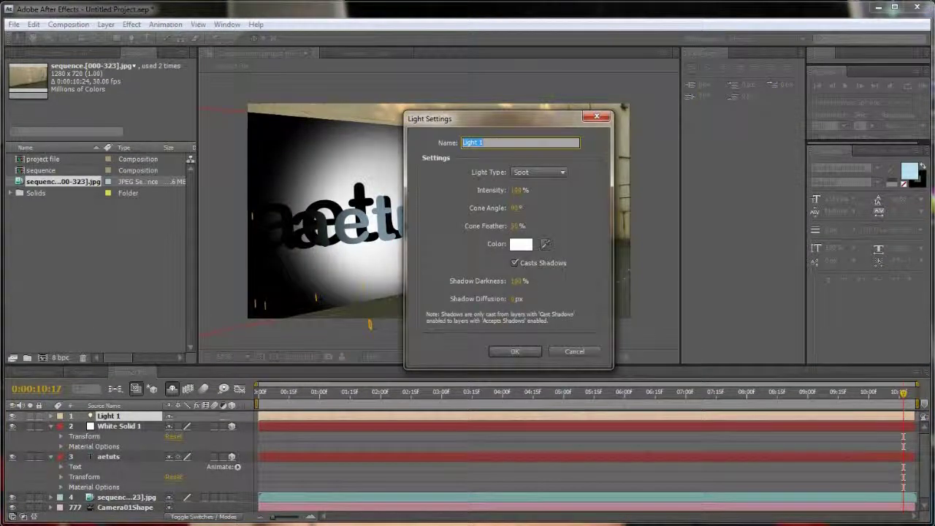
pyautogui.moveTo(515, 123); pyautogui.dragTo(623, 123)
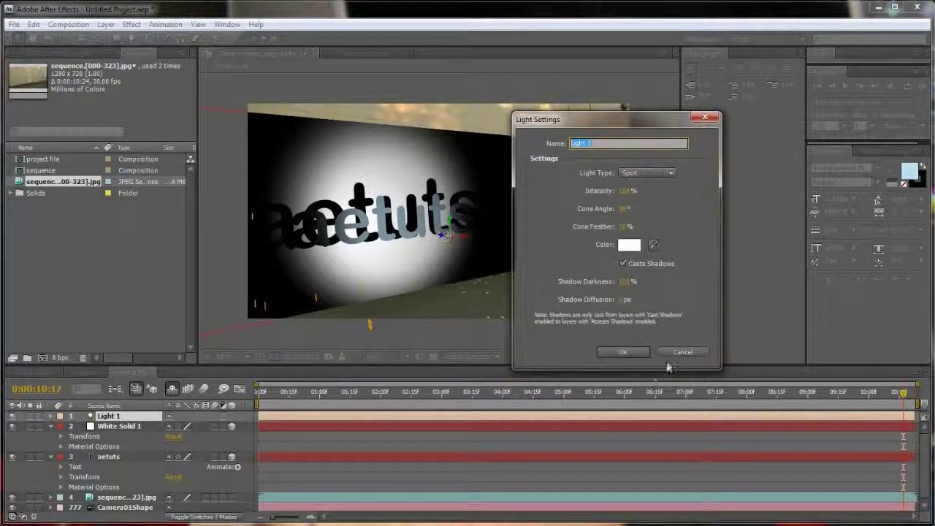
pyautogui.click(623, 300)
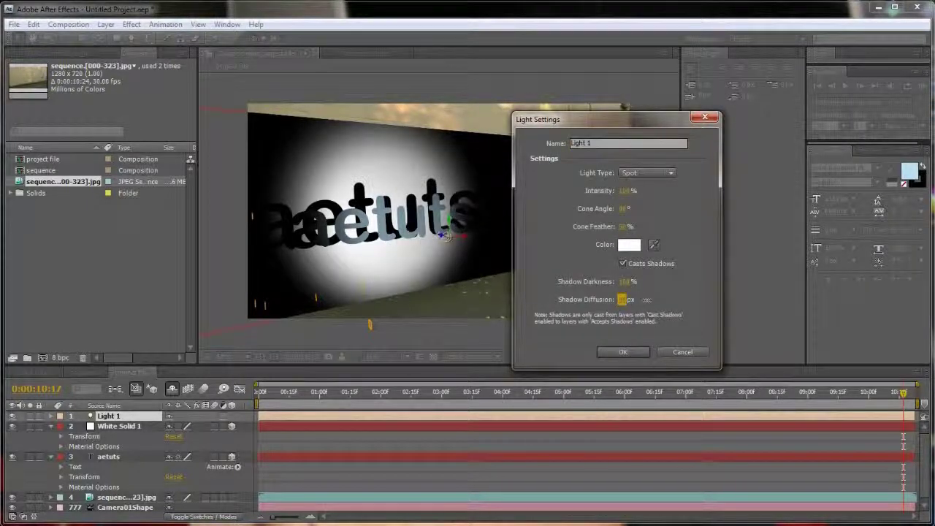
pyautogui.click(621, 352)
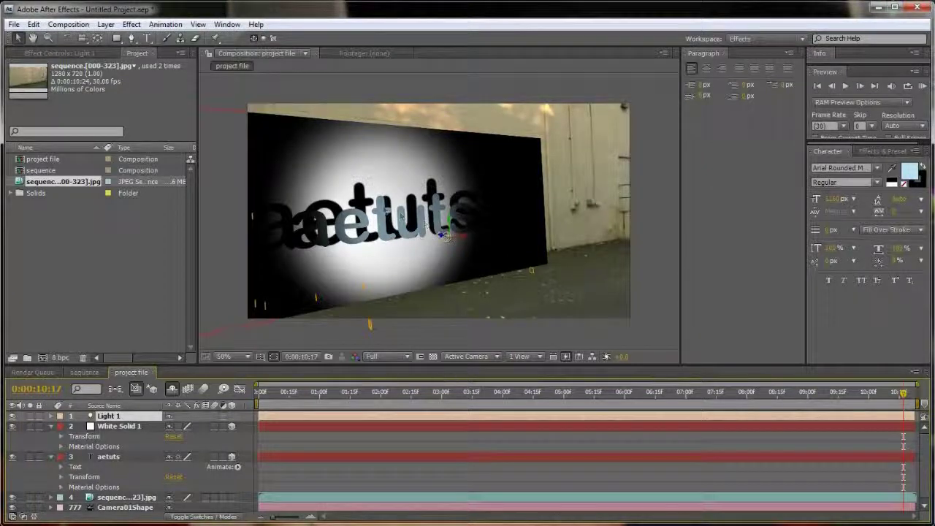
# - Try shifting Light 1 sideways to check how the aetuts shadow falls on the solid
pyautogui.scroll(3, 369, 212)
pyautogui.scroll(-3, 369, 183)
pyautogui.moveTo(460, 236)
pyautogui.mouseDown()
pyautogui.moveTo(390, 248)
pyautogui.moveTo(446, 236)
pyautogui.mouseUp()
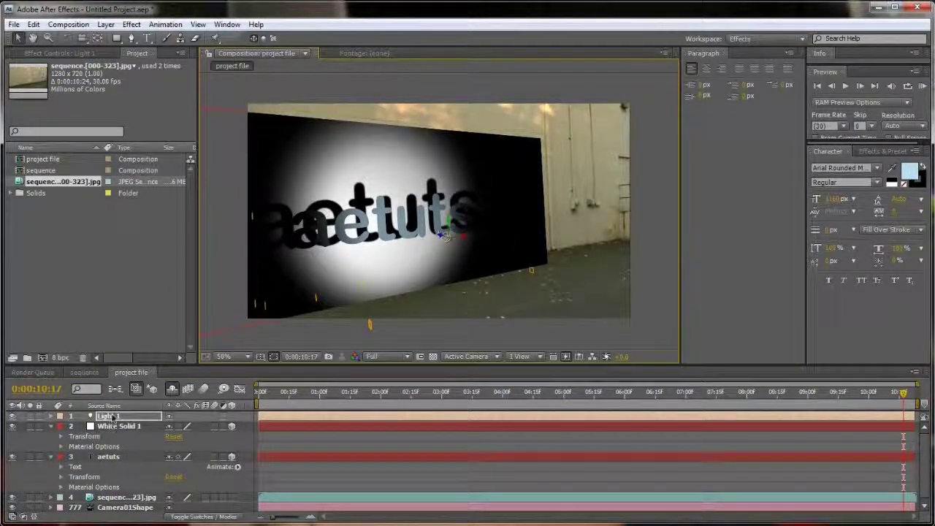
pyautogui.press('Return')
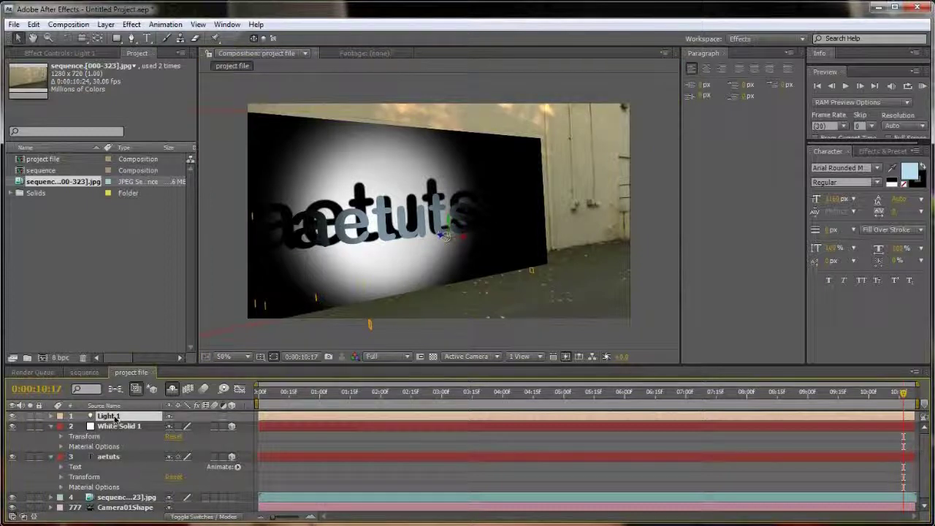
# - Set Accepts Lights to Off in the white solid's material options and collapse the layer's properties
pyautogui.click(117, 427)
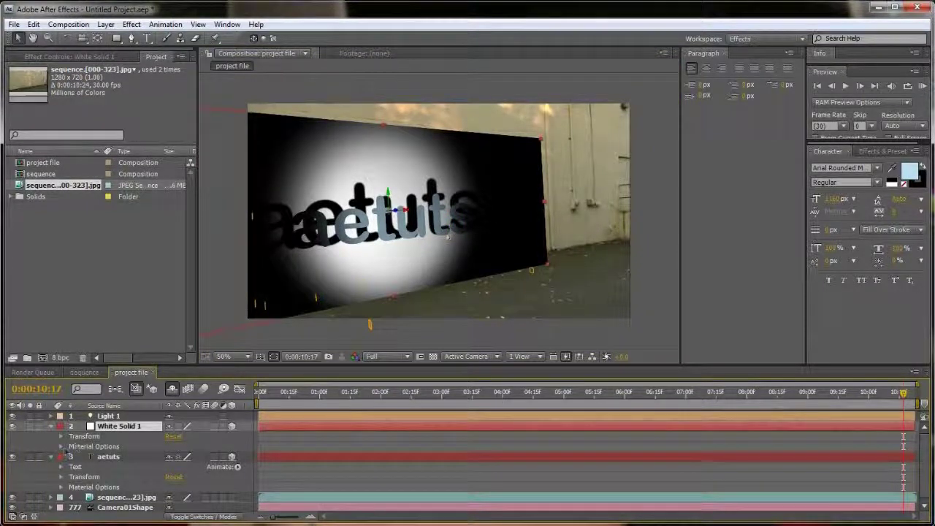
pyautogui.click(61, 446)
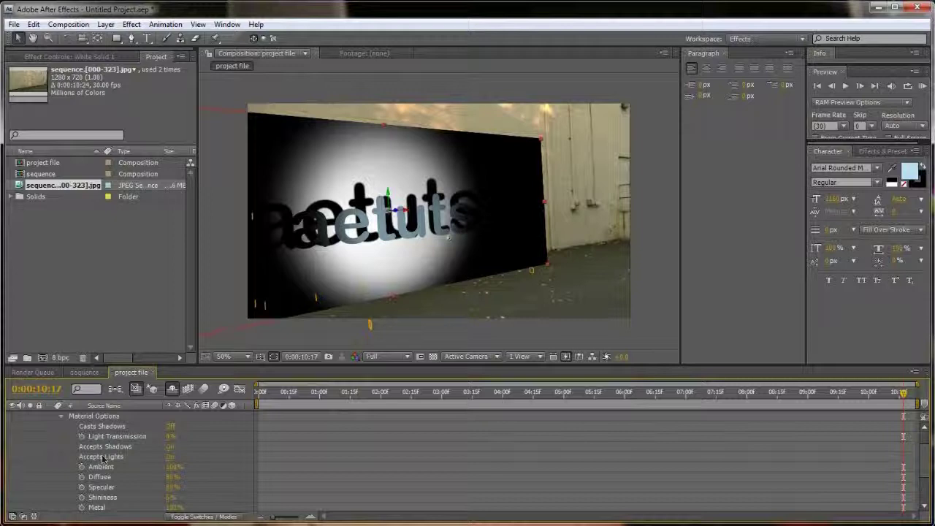
pyautogui.click(170, 457)
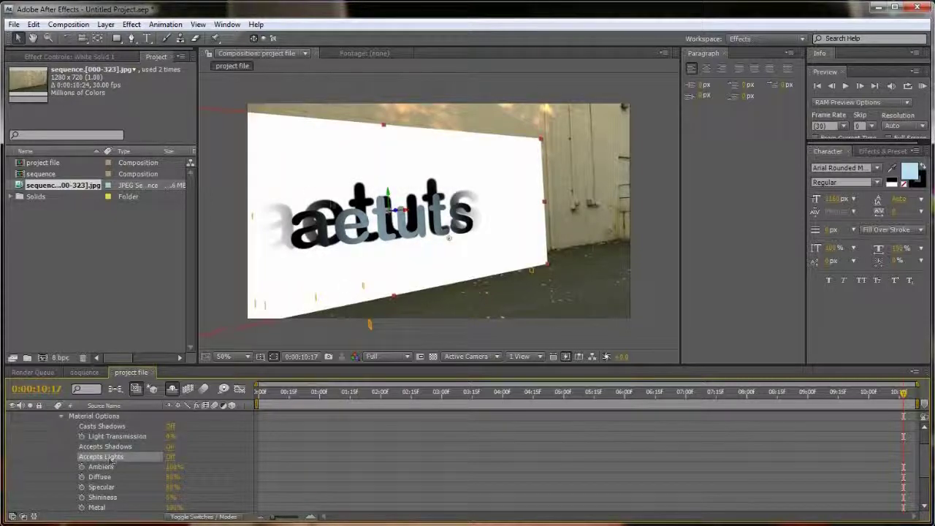
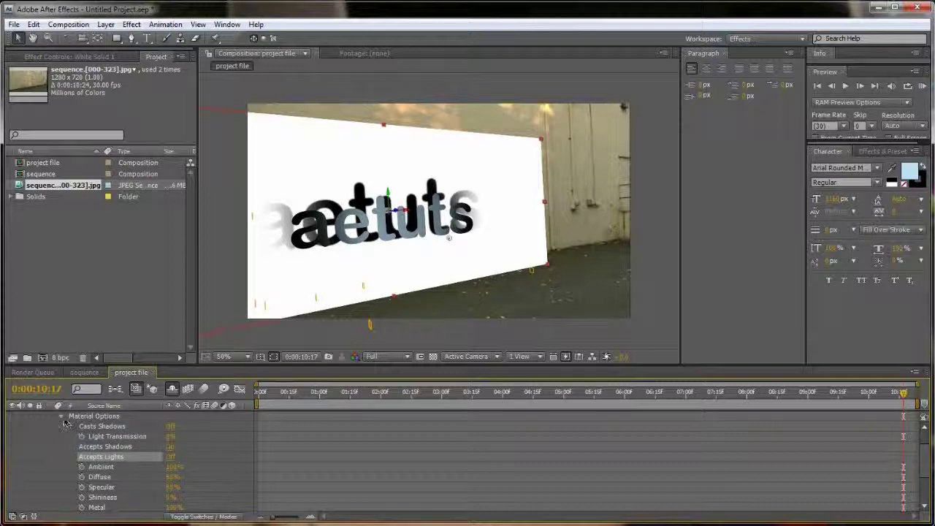
pyautogui.click(428, 214)
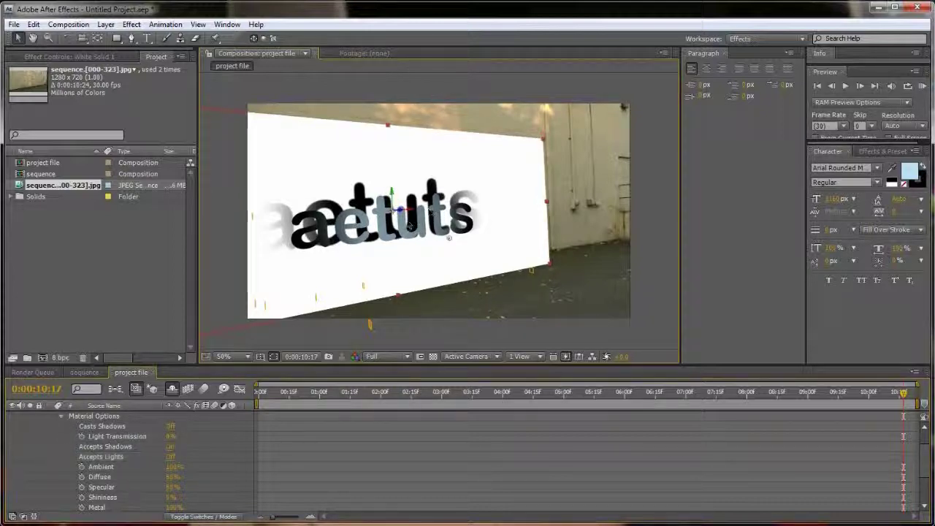
pyautogui.scroll(2, 90, 456)
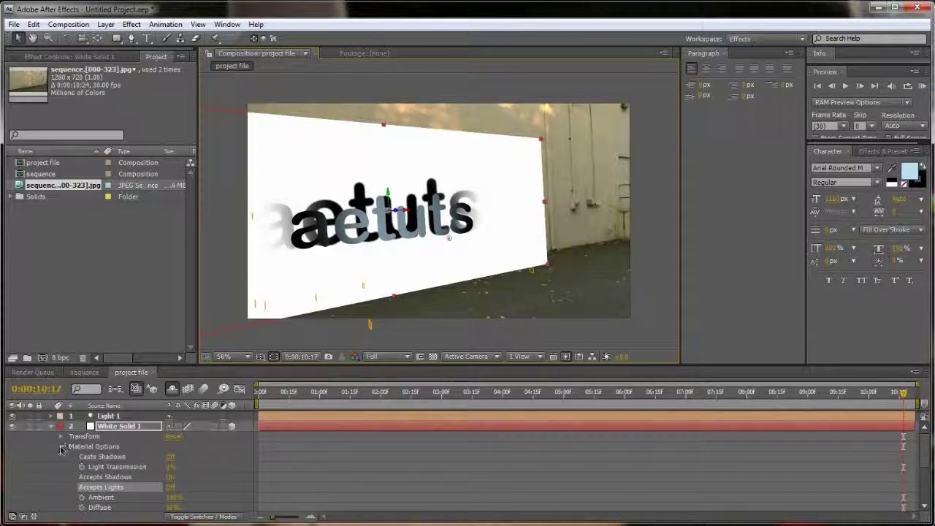
pyautogui.click(62, 446)
pyautogui.click(52, 426)
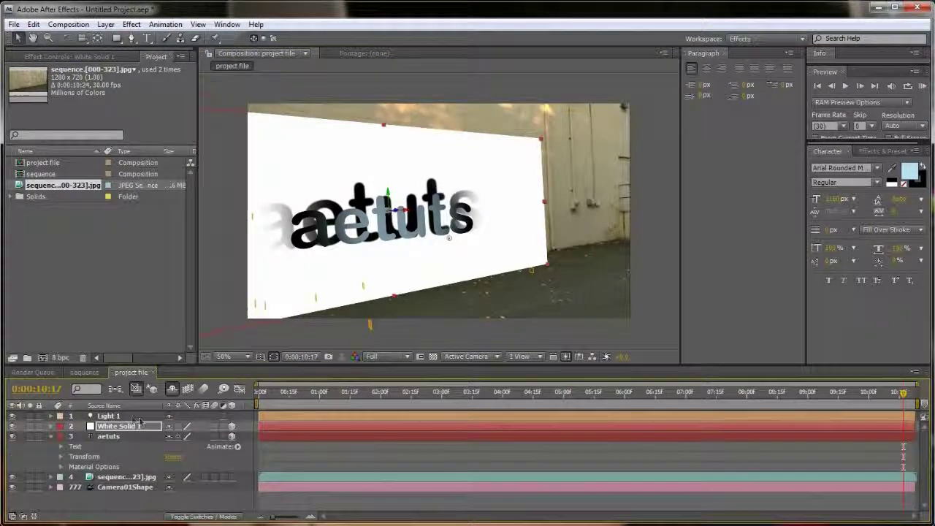
# - Shift Light 1 slightly to the left to adjust the text's shadow on the solid
pyautogui.click(109, 415)
pyautogui.moveTo(463, 238)
pyautogui.mouseDown()
pyautogui.moveTo(299, 255)
pyautogui.moveTo(520, 230)
pyautogui.moveTo(461, 238)
pyautogui.mouseUp()
# - Set the white solid's blending mode to Multiply so only the text's shadow shows on the wall
pyautogui.click(118, 426)
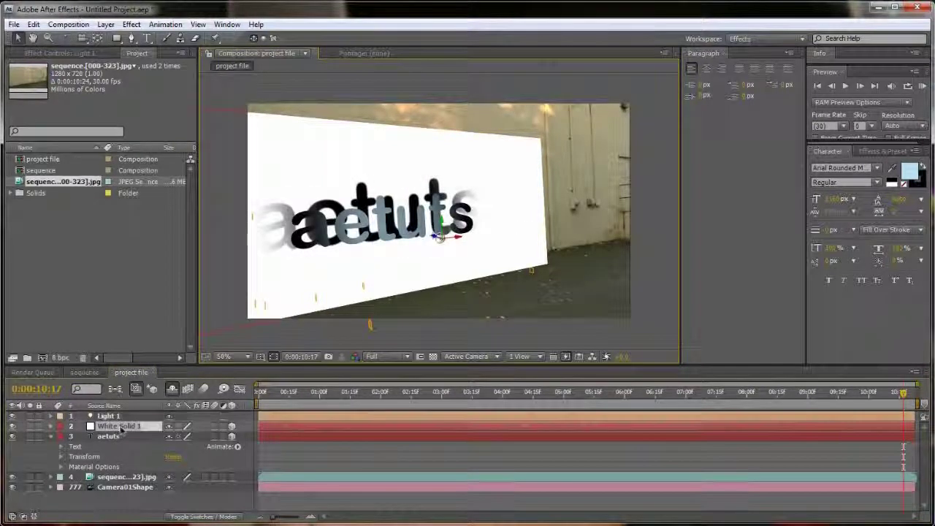
pyautogui.press('F4')
pyautogui.click(199, 427)
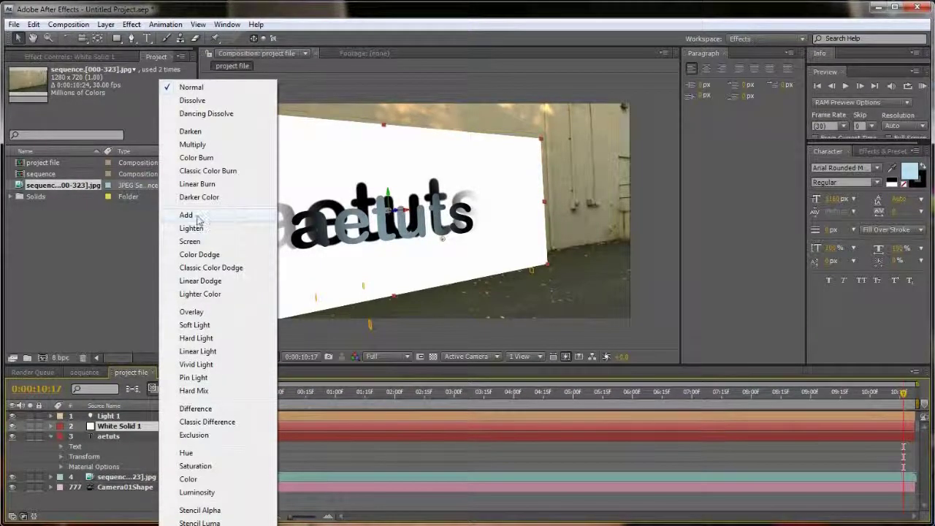
pyautogui.click(201, 145)
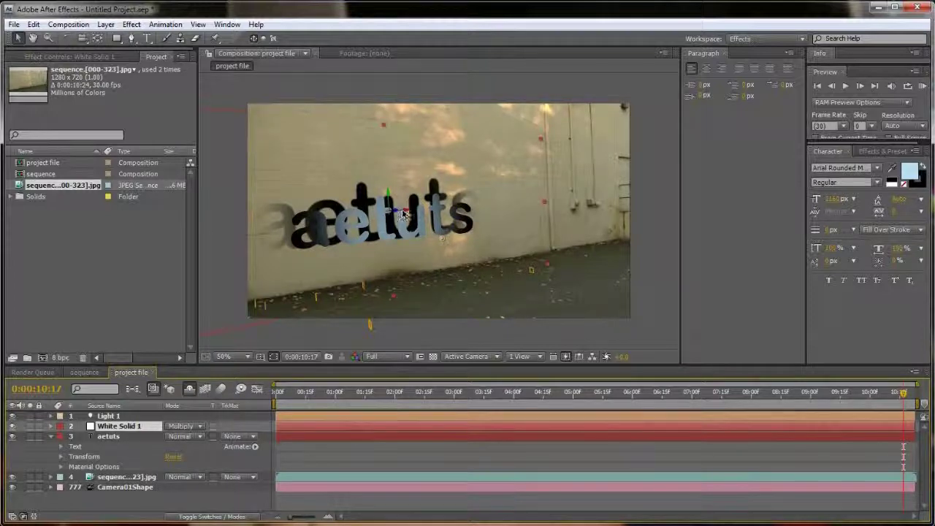
# - Nudge the white solid and reposition Light 1 near the wall's base on the right so the aetuts shadow is offset behind the text
pyautogui.moveTo(405, 211); pyautogui.dragTo(393, 212)
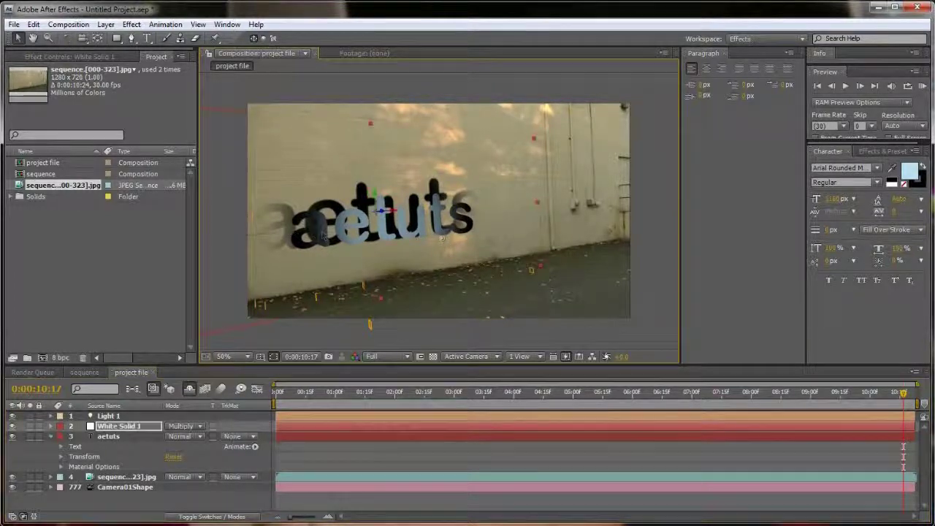
pyautogui.click(441, 236)
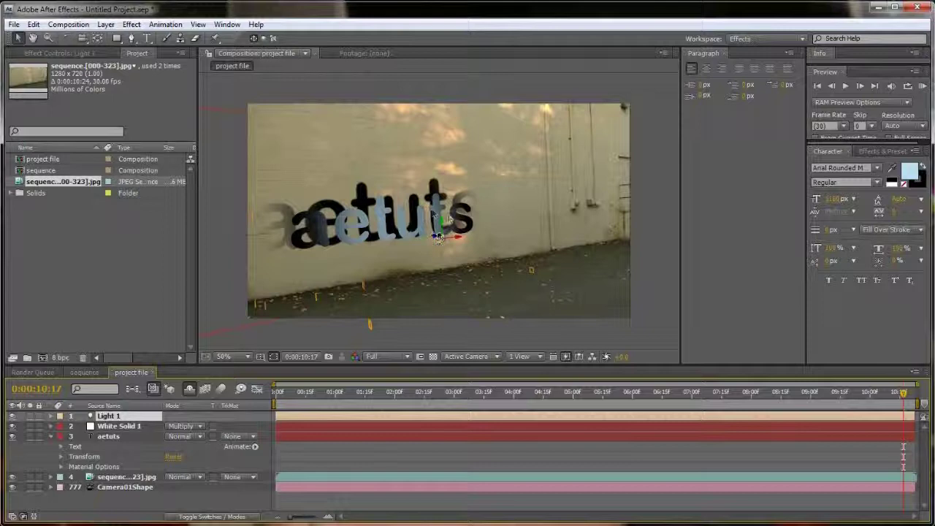
pyautogui.moveTo(441, 237); pyautogui.dragTo(445, 190)
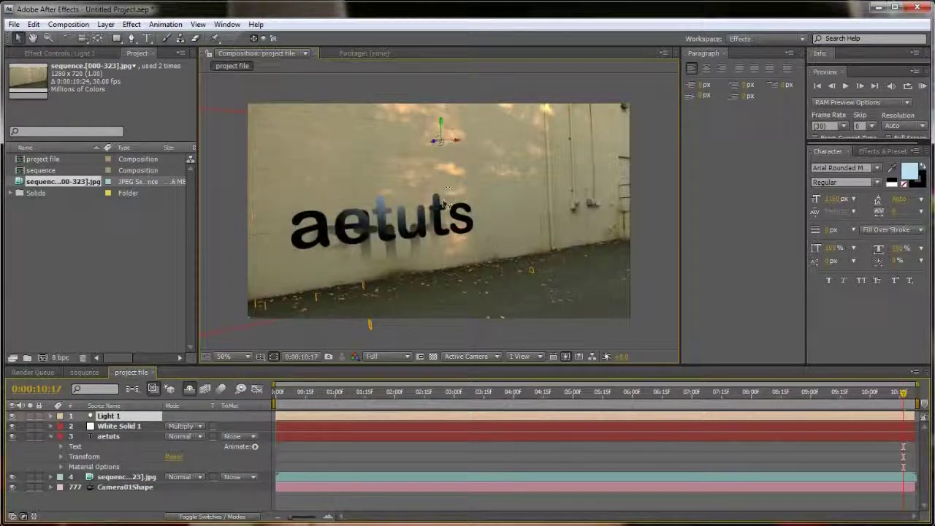
pyautogui.moveTo(442, 225); pyautogui.dragTo(499, 248)
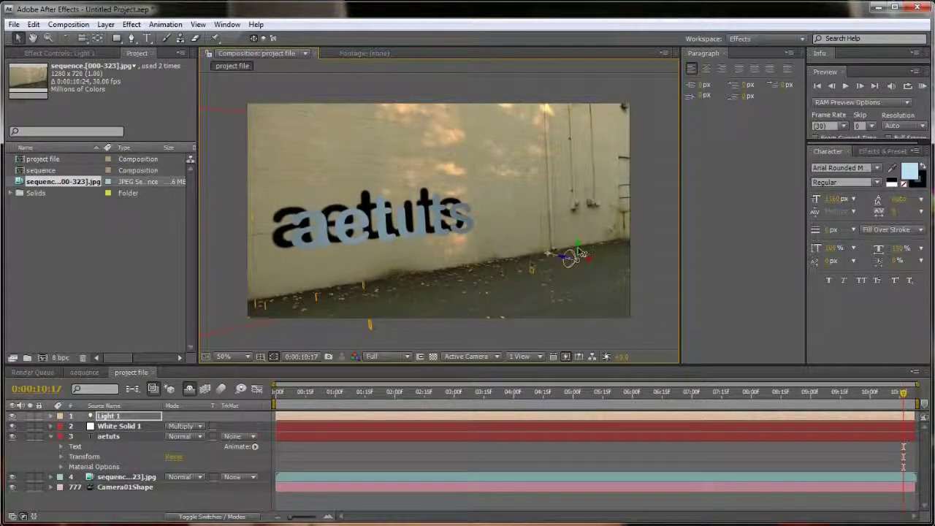
pyautogui.moveTo(581, 252)
pyautogui.mouseDown()
pyautogui.moveTo(574, 82)
pyautogui.moveTo(578, 267)
pyautogui.moveTo(572, 217)
pyautogui.moveTo(573, 249)
pyautogui.mouseUp()
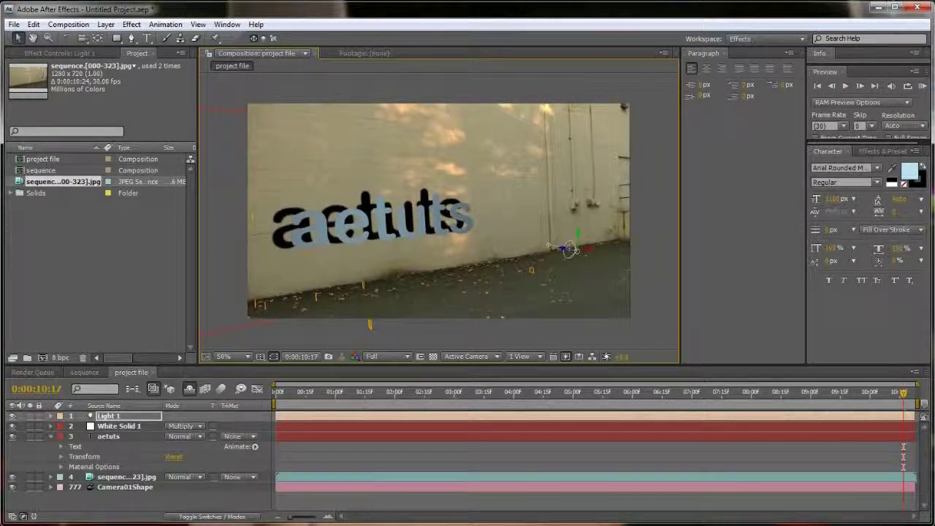
pyautogui.press('Return')
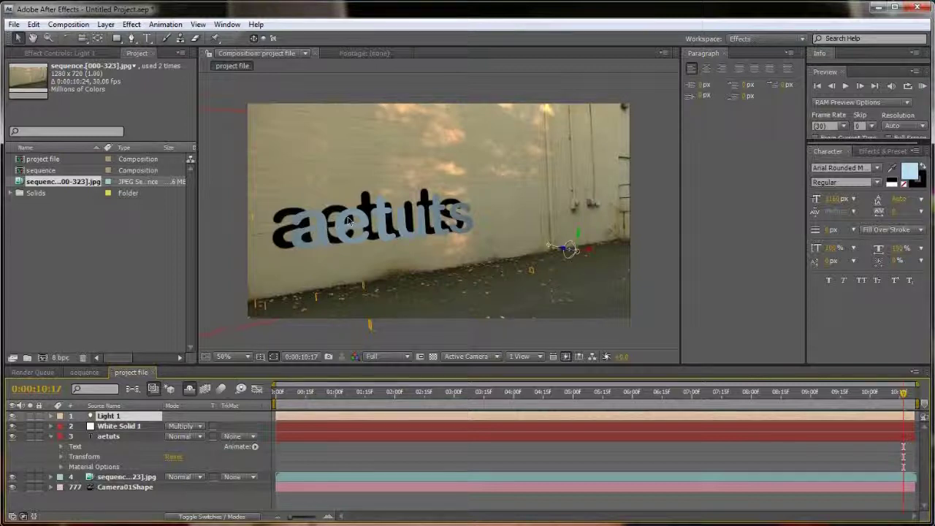
# - Move the aetuts text away from the wall and preview how its shadow behaves through the shot
pyautogui.click(114, 438)
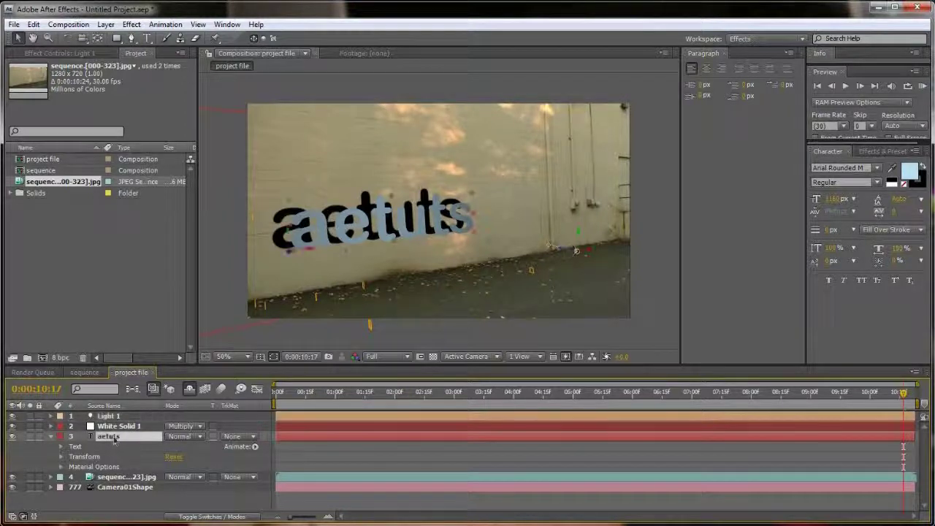
pyautogui.moveTo(288, 257); pyautogui.dragTo(379, 263)
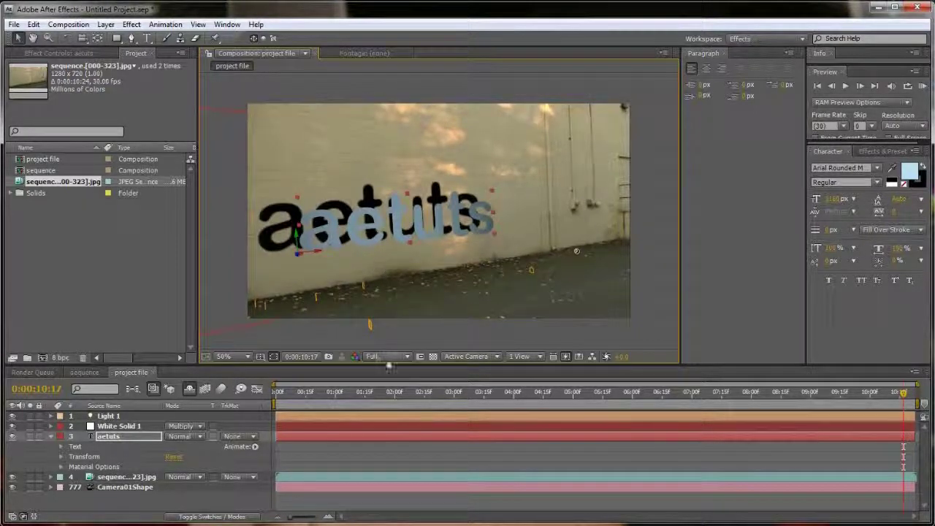
pyautogui.moveTo(395, 393); pyautogui.dragTo(334, 394)
pyautogui.press('space')
pyautogui.moveTo(476, 393); pyautogui.dragTo(596, 394)
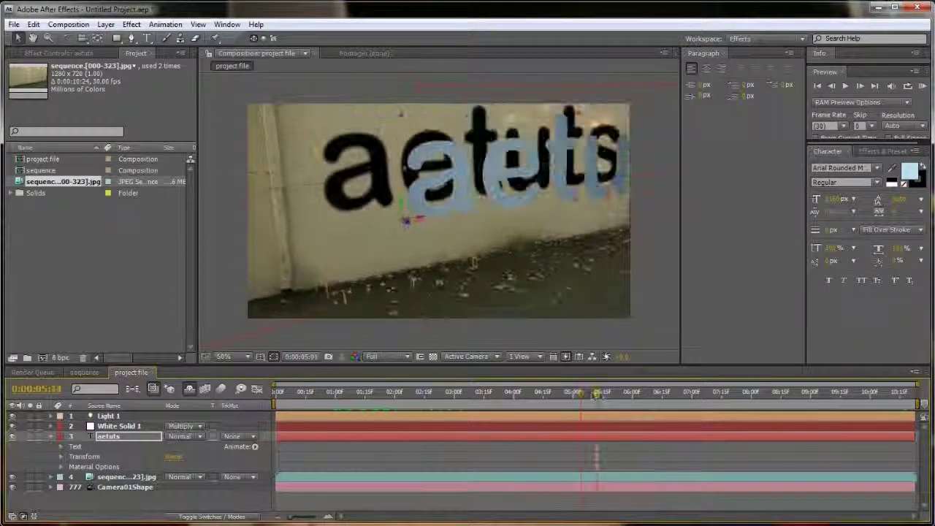
# - Delete the Light 1, White Solid 1 and aetuts layers together from the composition
pyautogui.click(104, 437)
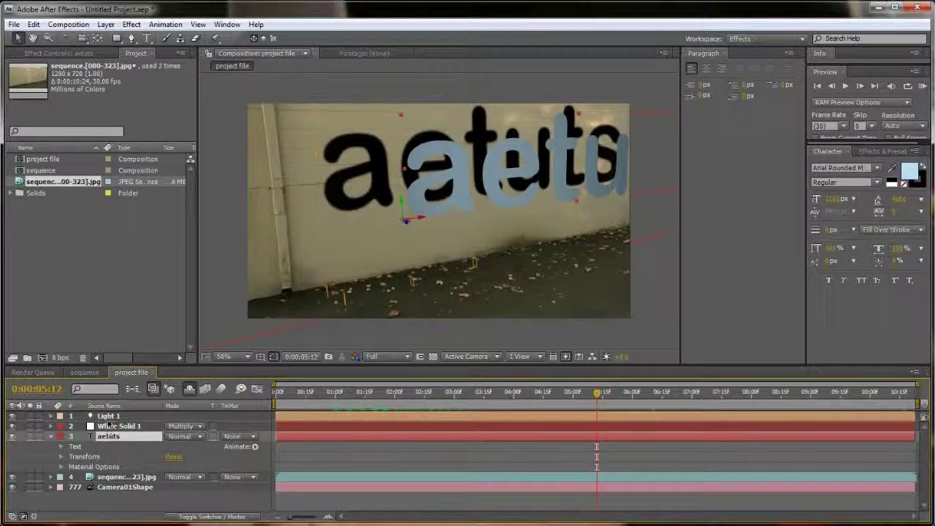
pyautogui.click(109, 416)
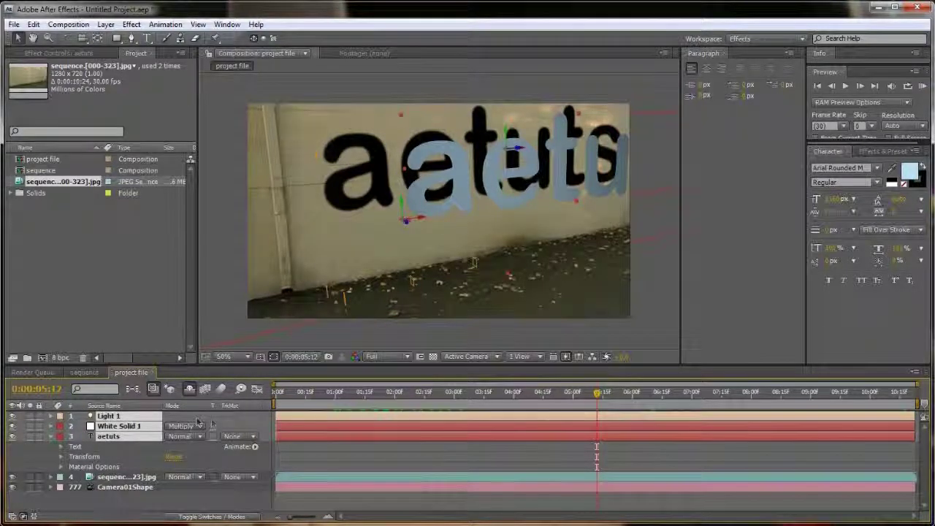
pyautogui.press('Delete')
# - Create a new white solid above the footage with the current time at 0:00:02:07
pyautogui.moveTo(355, 393); pyautogui.dragTo(409, 393)
pyautogui.rightClick(126, 435)
pyautogui.moveTo(146, 441)
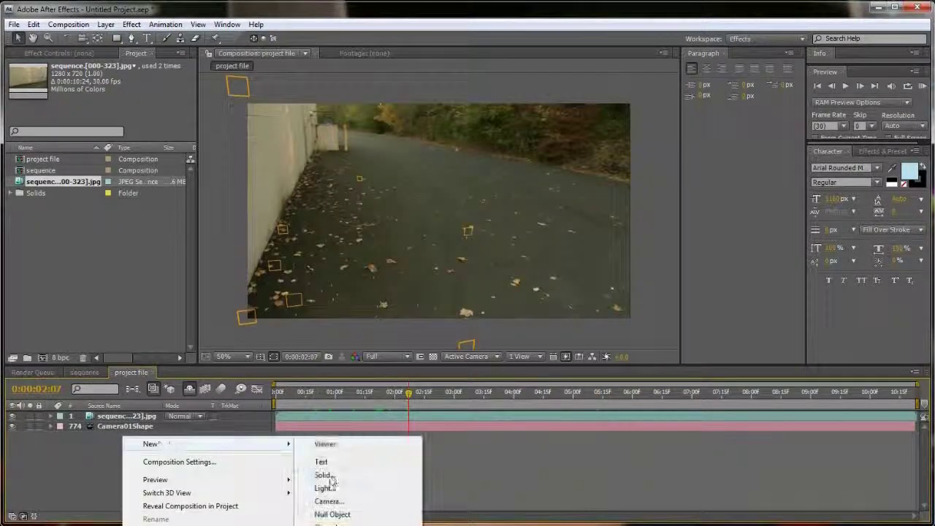
pyautogui.click(326, 477)
pyautogui.click(79, 439)
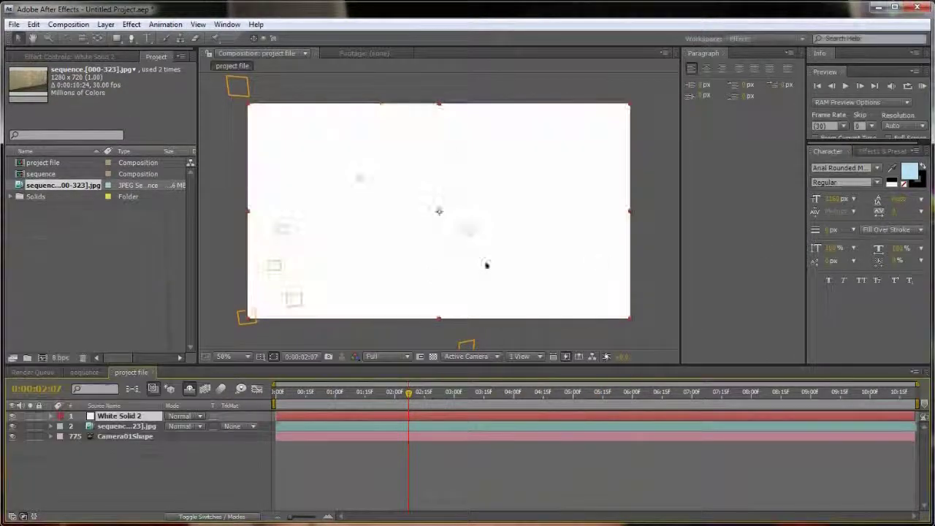
# - Find the Trapcode Particular effect and apply it to the new white solid
pyautogui.click(870, 151)
pyautogui.click(851, 162)
pyautogui.write('particul')
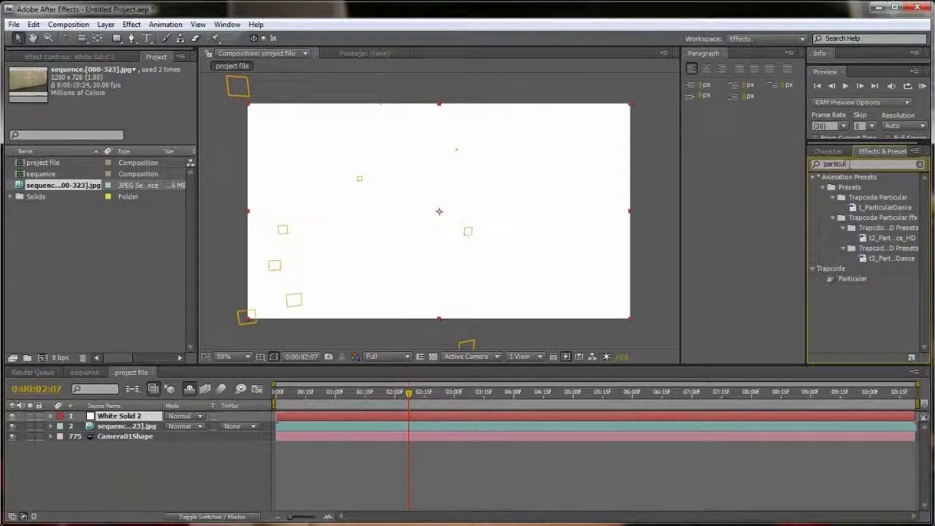
pyautogui.moveTo(850, 278); pyautogui.dragTo(635, 285)
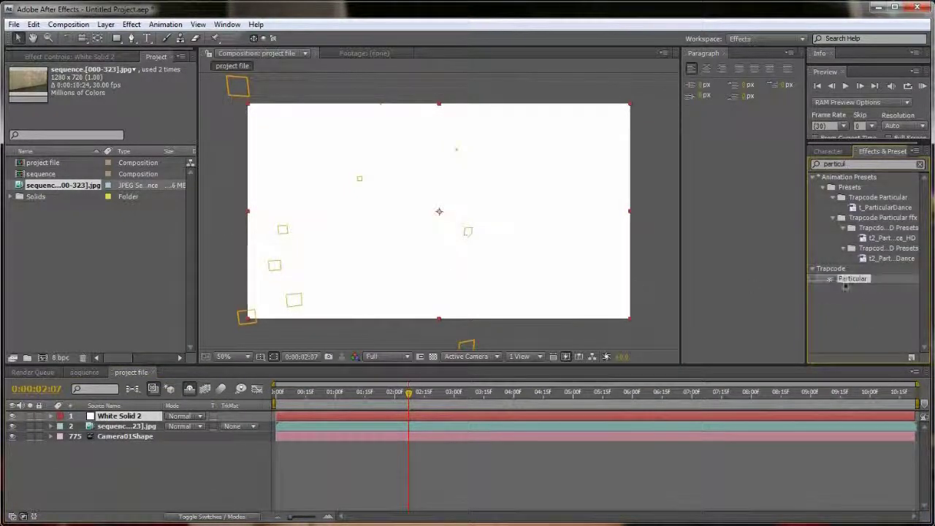
pyautogui.moveTo(863, 285); pyautogui.dragTo(498, 242)
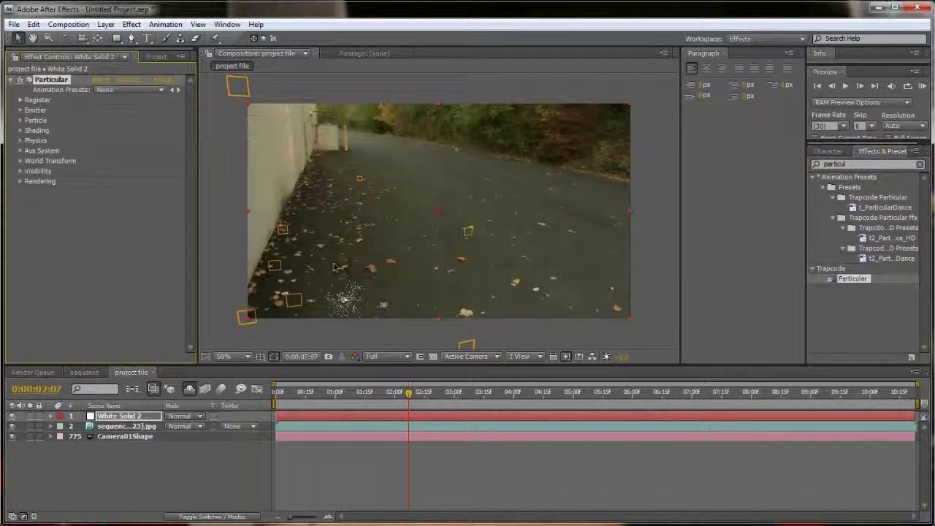
# - Try different emitter positions for Particular and scrub to 0:00:04:00 to check the particles against the wall
pyautogui.click(21, 110)
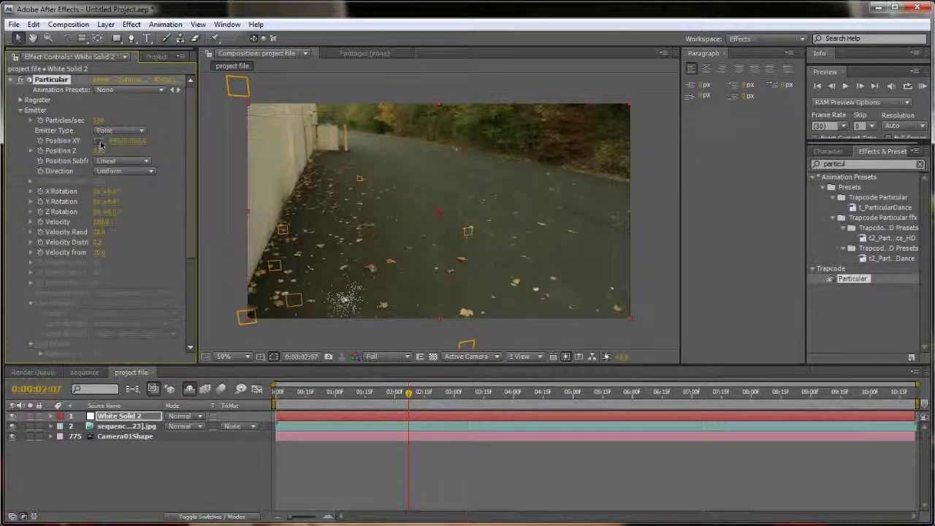
pyautogui.click(124, 171)
pyautogui.click(89, 121)
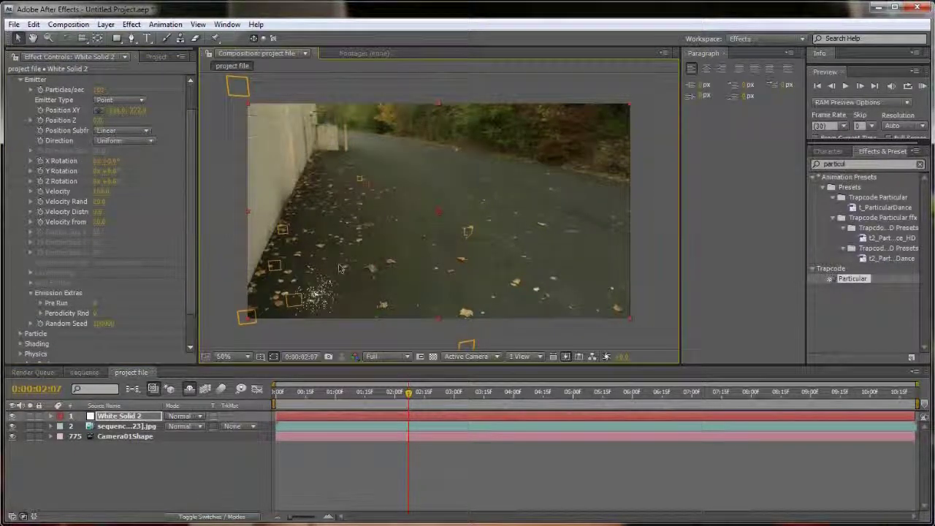
pyautogui.hotkey('ctrl', 'z')
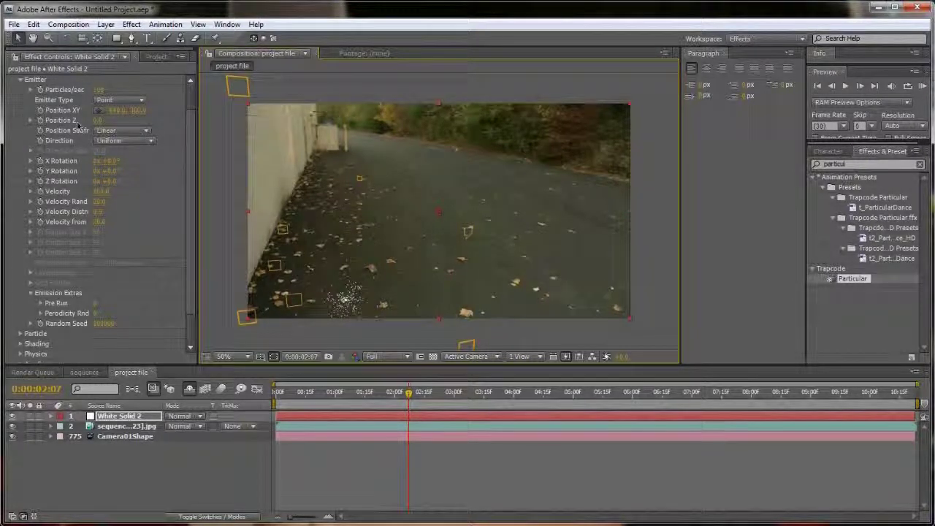
pyautogui.moveTo(116, 117)
pyautogui.mouseDown()
pyautogui.moveTo(149, 115)
pyautogui.moveTo(73, 119)
pyautogui.mouseUp()
pyautogui.moveTo(296, 392); pyautogui.dragTo(540, 402)
pyautogui.moveTo(484, 404); pyautogui.dragTo(514, 394)
# - Apply the t2 OrganicLines motion preset to White Solid 2 and remove the original Particular effect
pyautogui.click(866, 165)
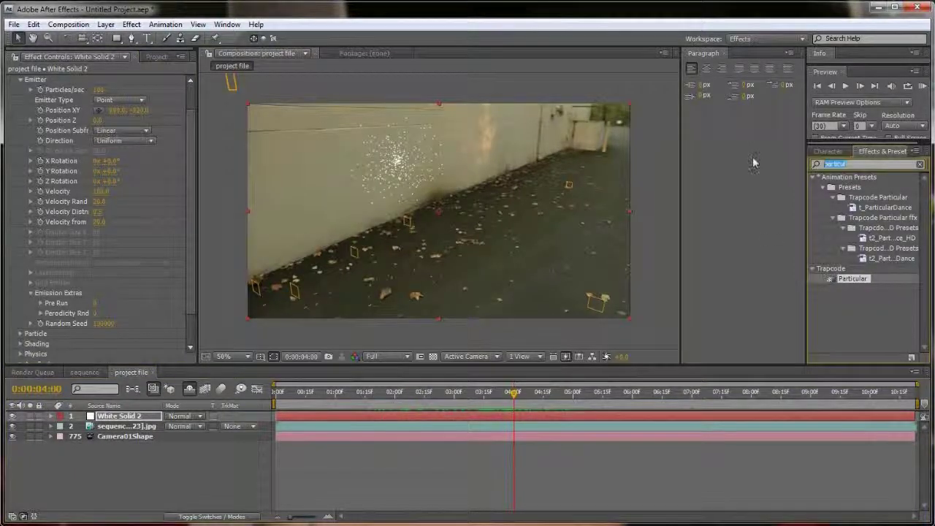
pyautogui.write('organi')
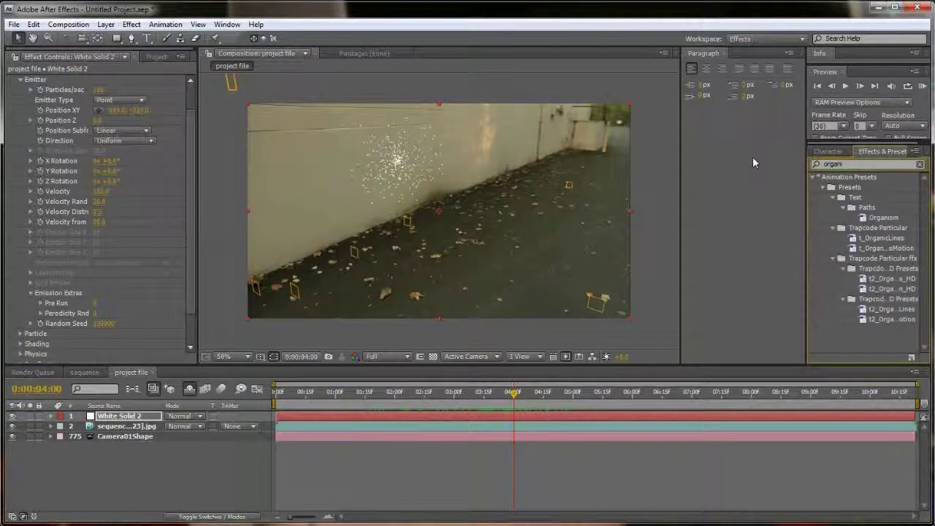
pyautogui.moveTo(891, 325); pyautogui.dragTo(80, 99)
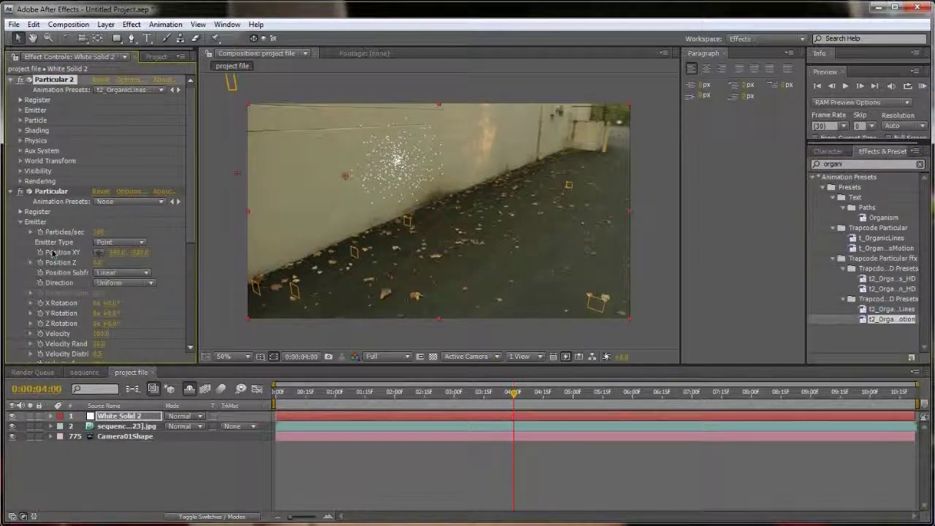
pyautogui.click(46, 193)
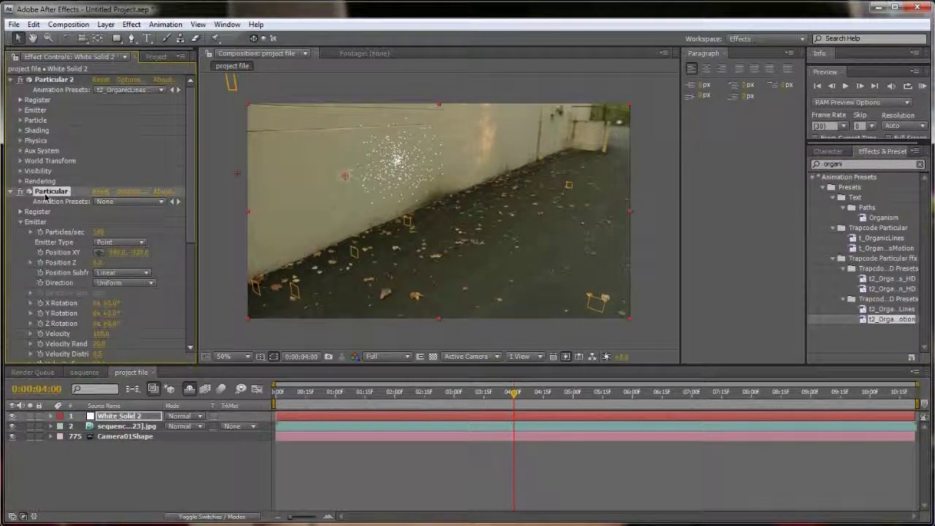
pyautogui.press('Delete')
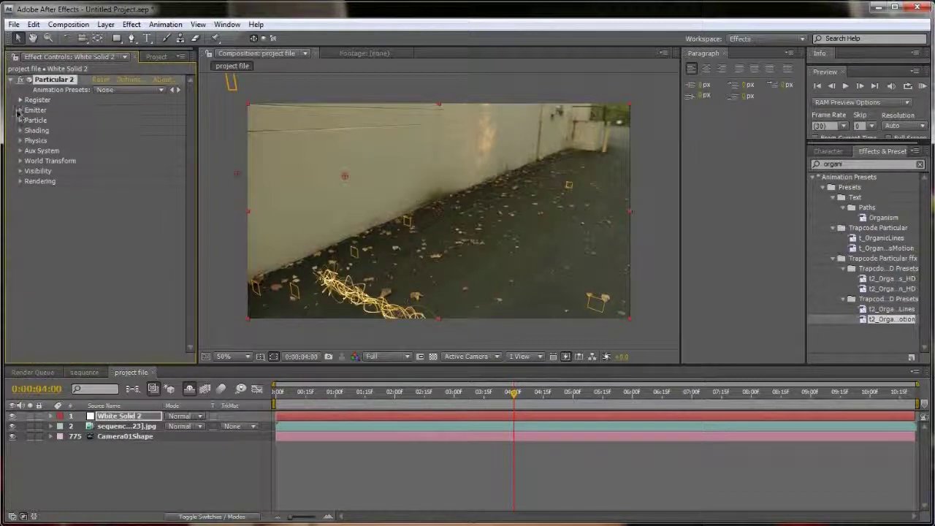
# - Adjust the Particular 2 emitter's Position XY so the organic lines rise off the ground and start in front of the wall
pyautogui.click(20, 110)
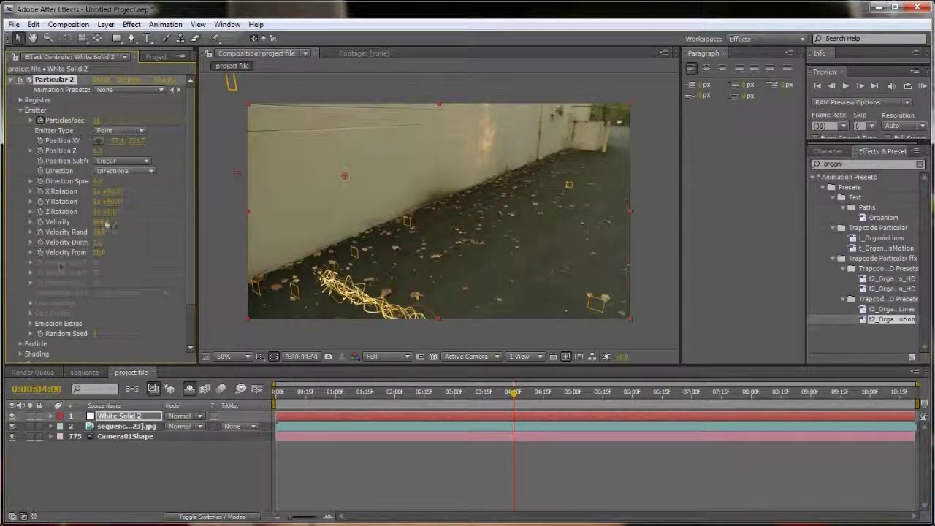
pyautogui.moveTo(131, 143); pyautogui.dragTo(59, 144)
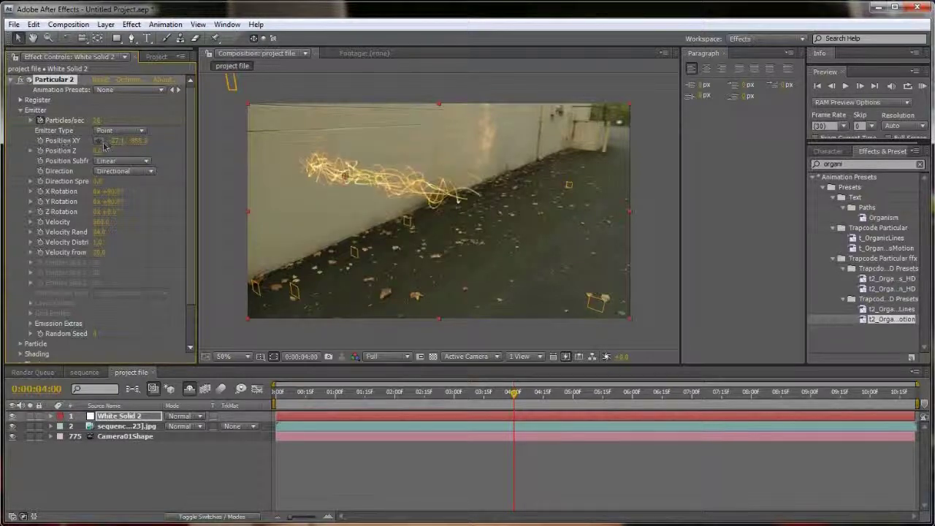
pyautogui.moveTo(125, 141)
pyautogui.mouseDown()
pyautogui.moveTo(155, 143)
pyautogui.moveTo(194, 208)
pyautogui.mouseUp()
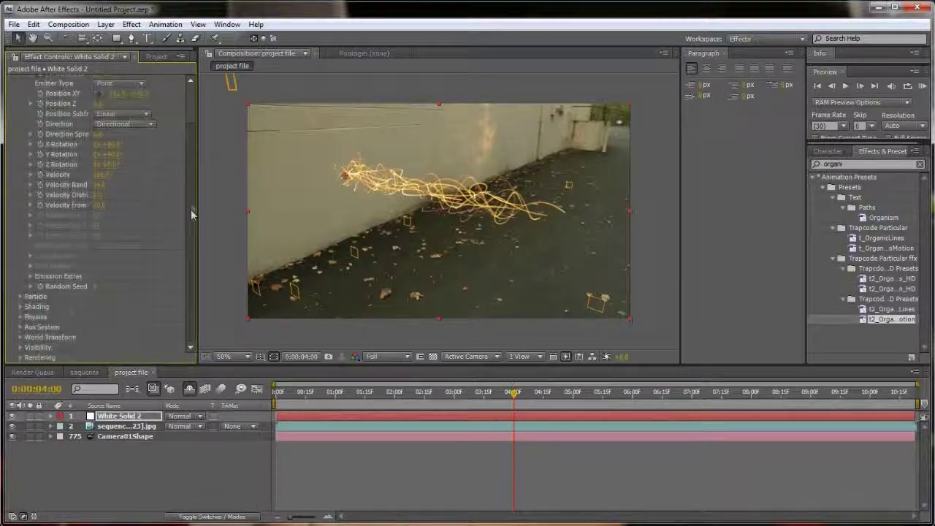
# - Raise the Spin Amplitude to about 170 and adjust the Air Resistance in Particular 2's Air physics settings
pyautogui.click(20, 317)
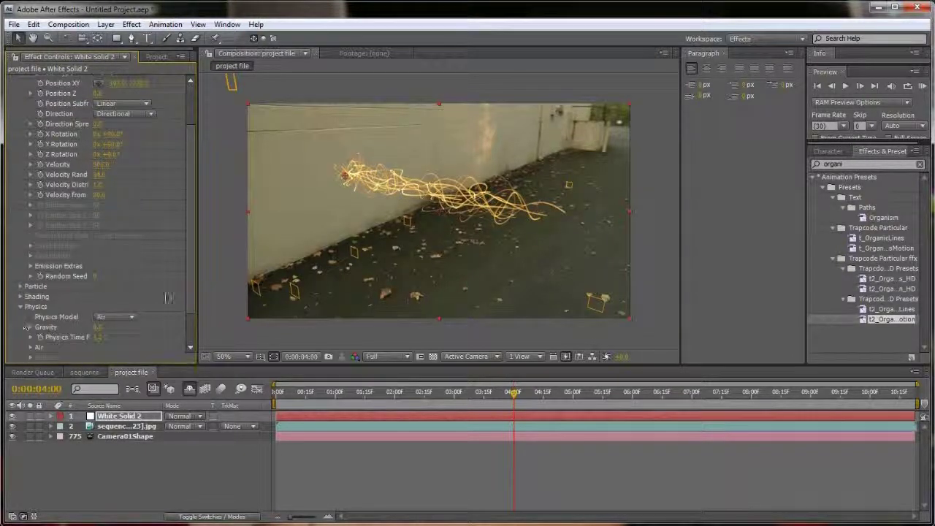
pyautogui.scroll(-2, 28, 322)
pyautogui.click(31, 307)
pyautogui.scroll(-5, 32, 312)
pyautogui.moveTo(100, 232); pyautogui.dragTo(156, 225)
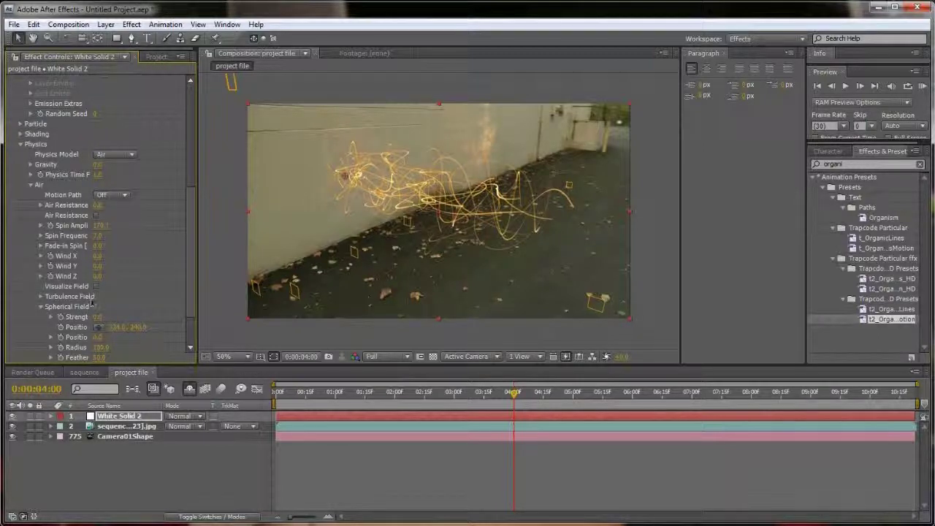
pyautogui.moveTo(99, 206); pyautogui.dragTo(98, 205)
# - Increase the Aux System particle size to about 12 to thicken the glowing lines
pyautogui.moveTo(190, 241); pyautogui.dragTo(185, 294)
pyautogui.click(21, 328)
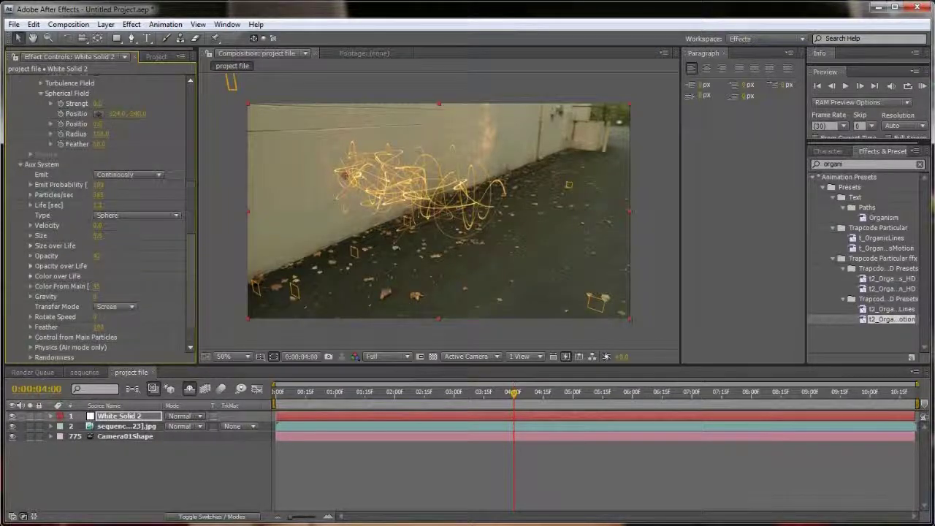
pyautogui.moveTo(104, 236); pyautogui.dragTo(113, 261)
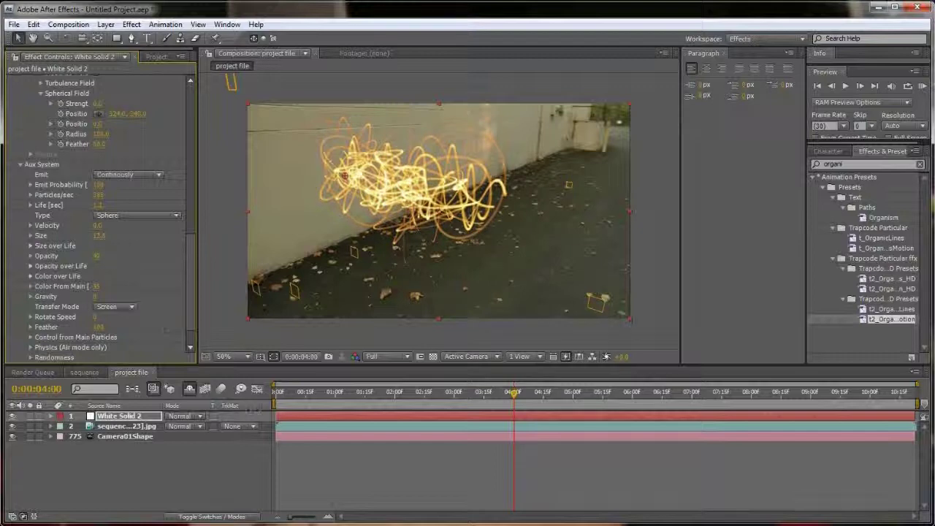
# - Play and scrub through the shot to examine how the glowing lines follow the matched camera movement
pyautogui.click(286, 396)
pyautogui.press('space')
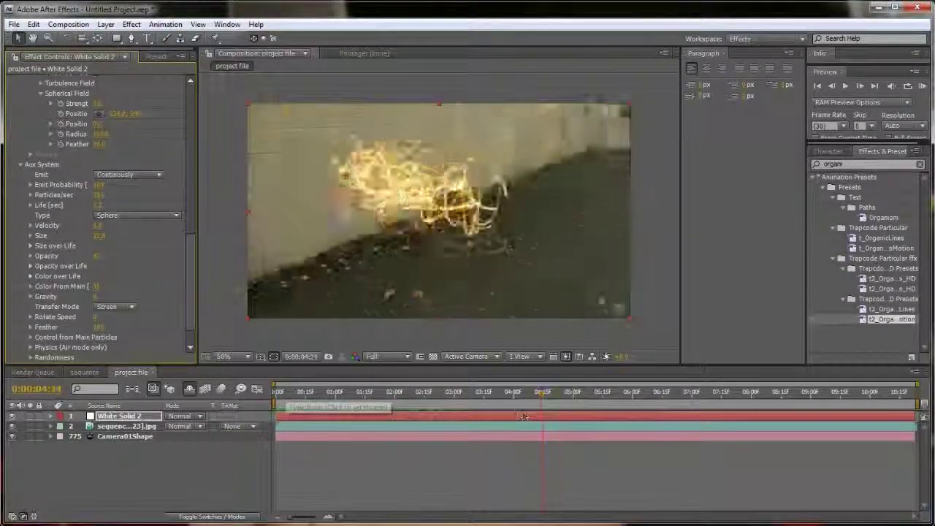
pyautogui.moveTo(555, 393); pyautogui.dragTo(429, 418)
pyautogui.moveTo(399, 423); pyautogui.dragTo(422, 422)
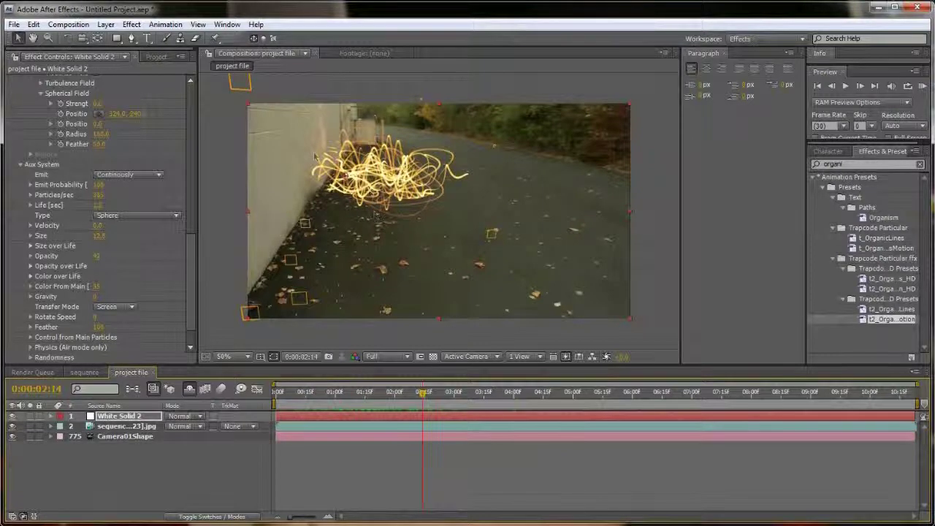
pyautogui.press('space')
pyautogui.moveTo(433, 392); pyautogui.dragTo(548, 402)
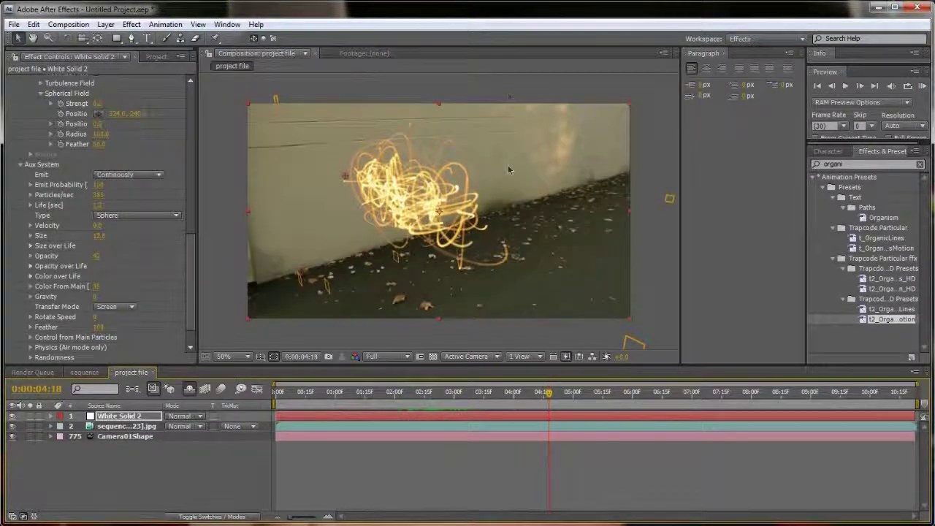
pyautogui.moveTo(551, 395); pyautogui.dragTo(483, 409)
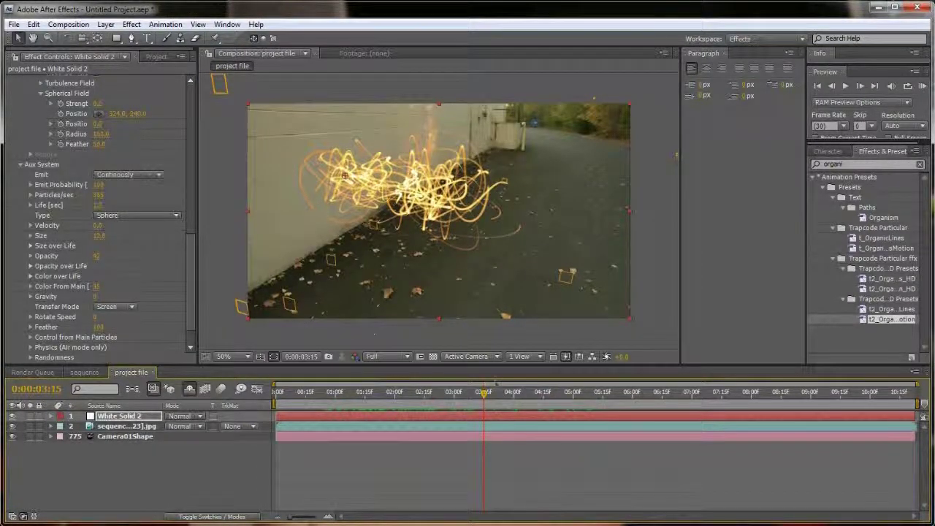
pyautogui.moveTo(481, 395); pyautogui.dragTo(350, 395)
pyautogui.click(118, 430)
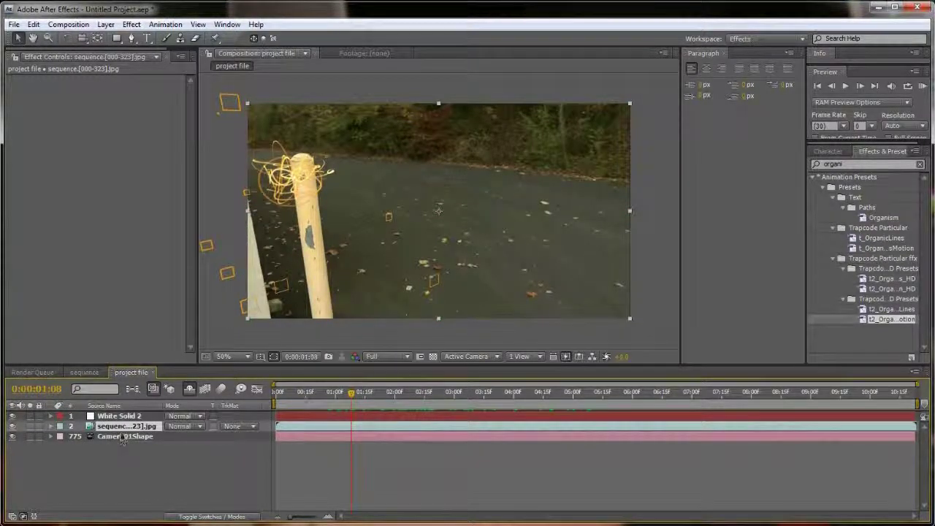
pyautogui.hotkey('ctrl', 'd')
pyautogui.moveTo(118, 429); pyautogui.dragTo(121, 417)
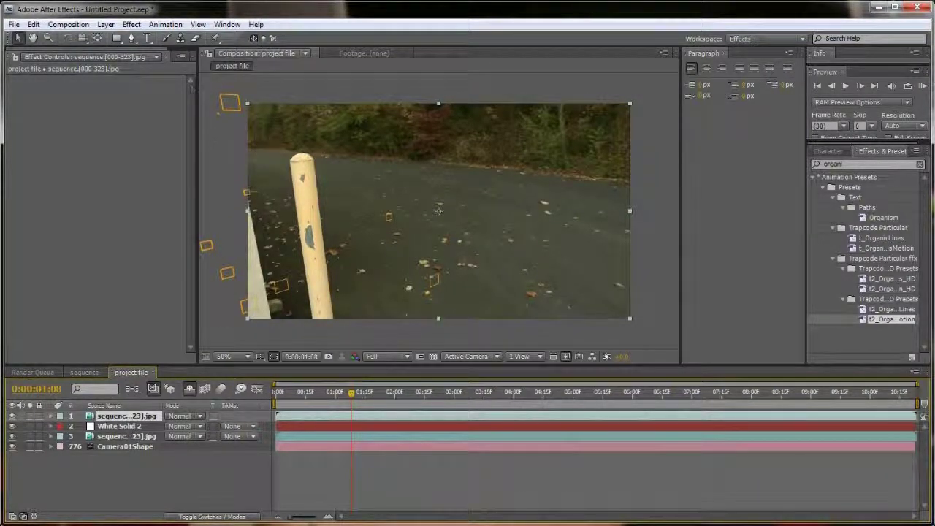
pyautogui.scroll(2, 438, 211)
pyautogui.moveTo(439, 211); pyautogui.dragTo(523, 197)
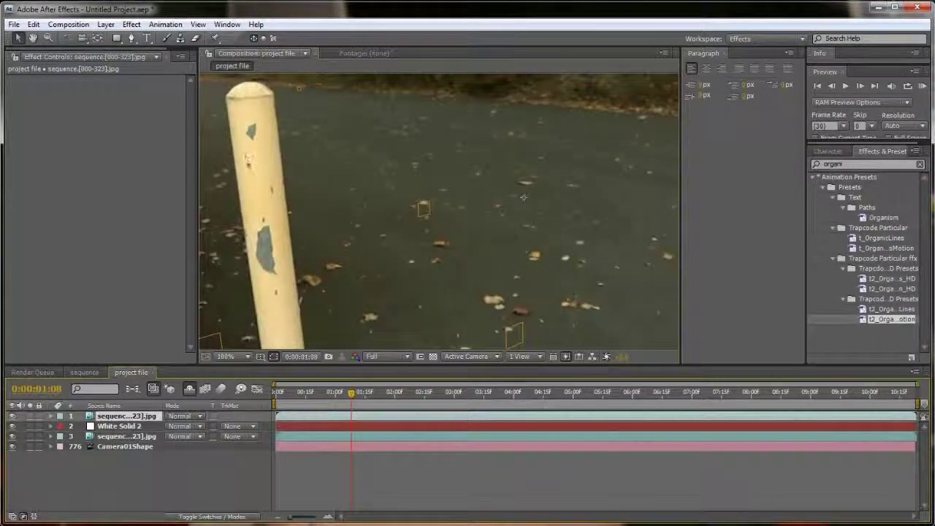
pyautogui.moveTo(381, 188)
pyautogui.mouseDown()
pyautogui.moveTo(344, 255)
pyautogui.moveTo(395, 186)
pyautogui.moveTo(392, 204)
pyautogui.moveTo(402, 182)
pyautogui.moveTo(384, 179)
pyautogui.mouseUp()
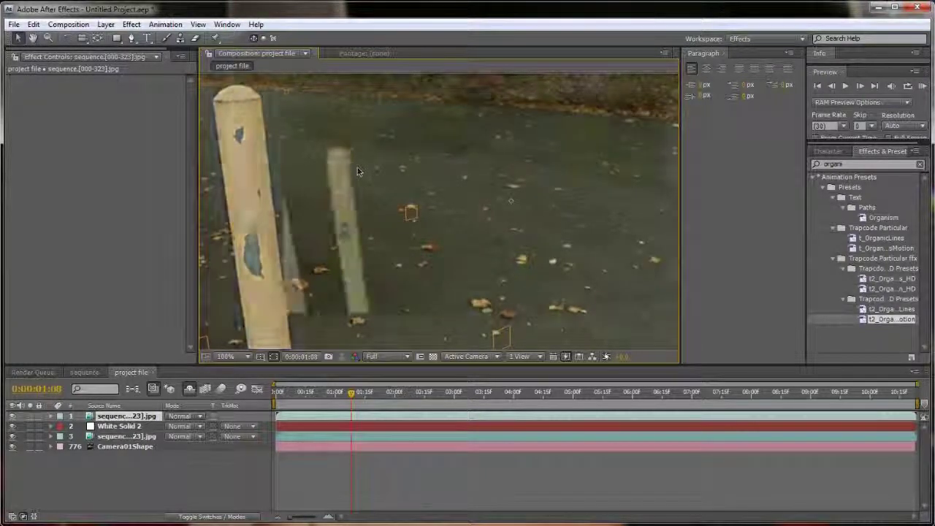
pyautogui.press(',')
pyautogui.press(',')
pyautogui.moveTo(357, 171); pyautogui.dragTo(476, 160)
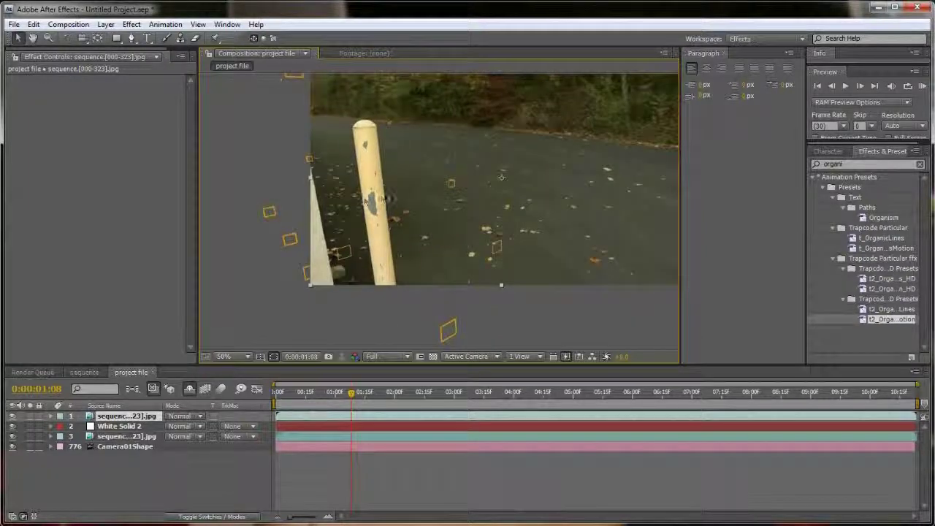
pyautogui.moveTo(385, 202); pyautogui.dragTo(375, 205)
pyautogui.scroll(4, 396, 176)
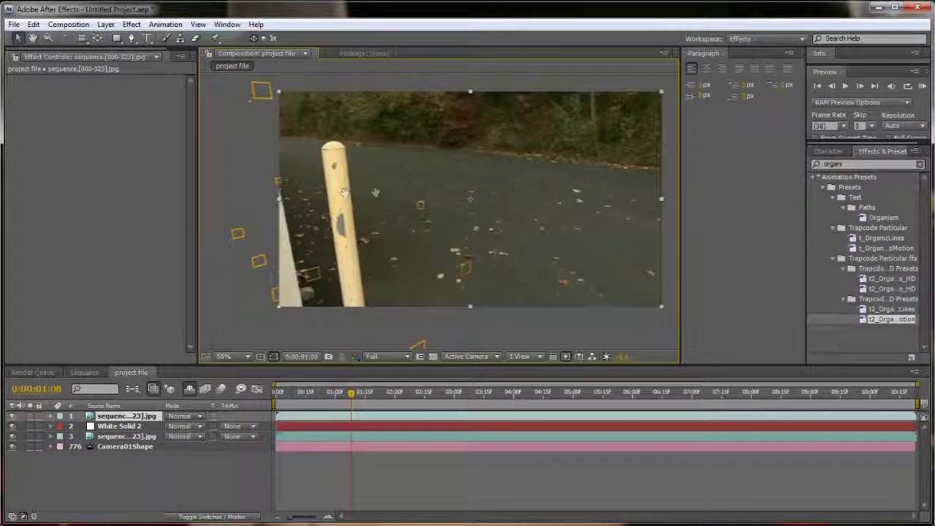
pyautogui.scroll(-3, 395, 206)
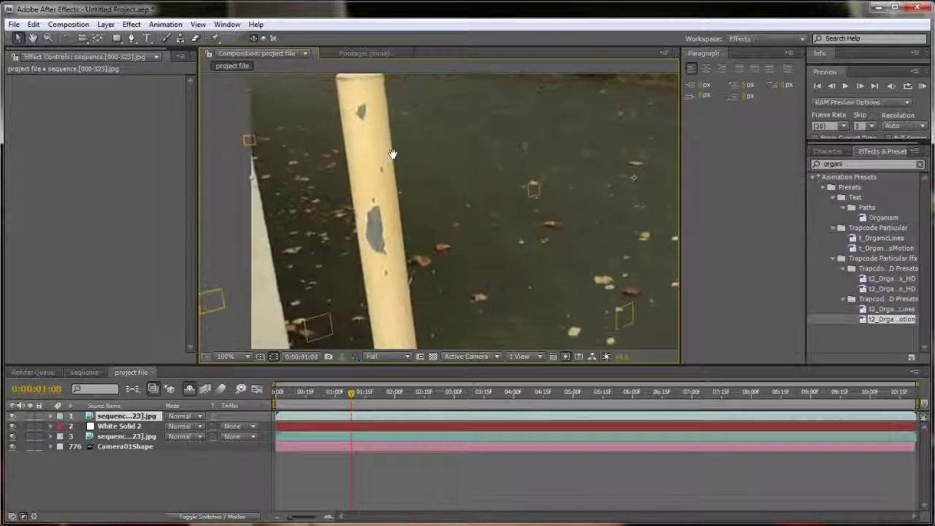
pyautogui.moveTo(541, 184); pyautogui.dragTo(491, 211)
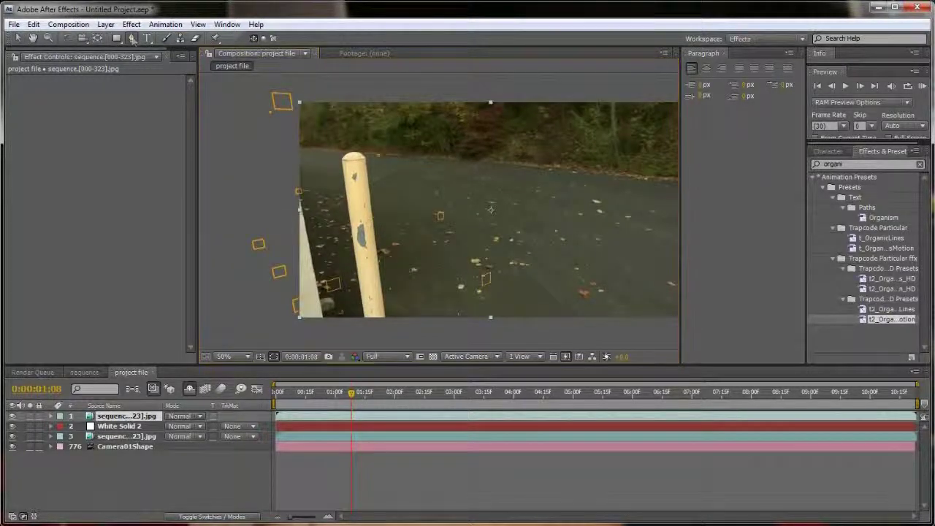
pyautogui.press('Delete')
pyautogui.press('Home')
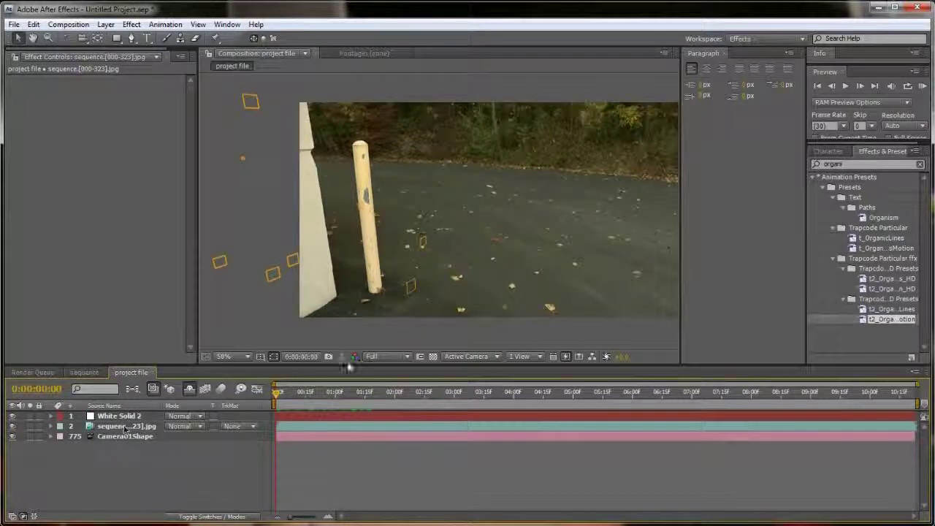
# - Duplicate the footage sequence layer at 0:00:01:10 and place the copy above White Solid 2
pyautogui.moveTo(277, 393); pyautogui.dragTo(354, 394)
pyautogui.scroll(2, 338, 173)
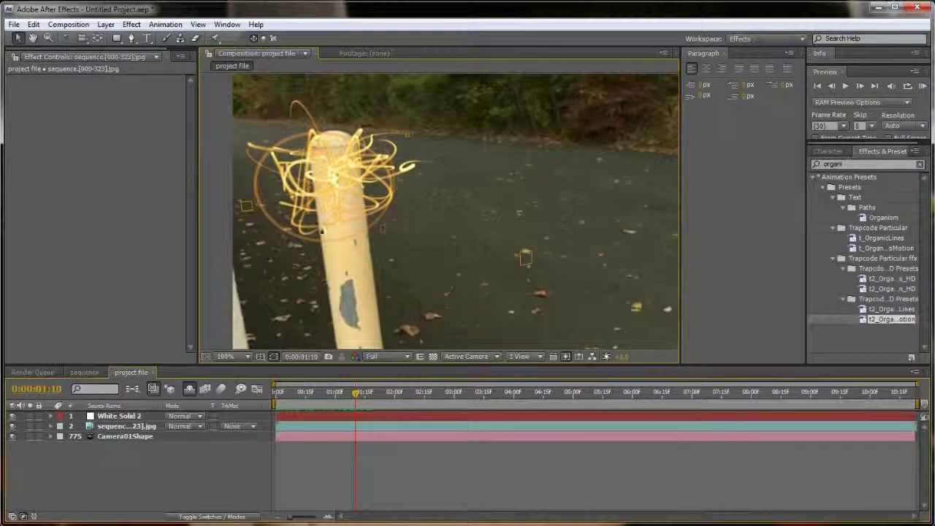
pyautogui.click(120, 428)
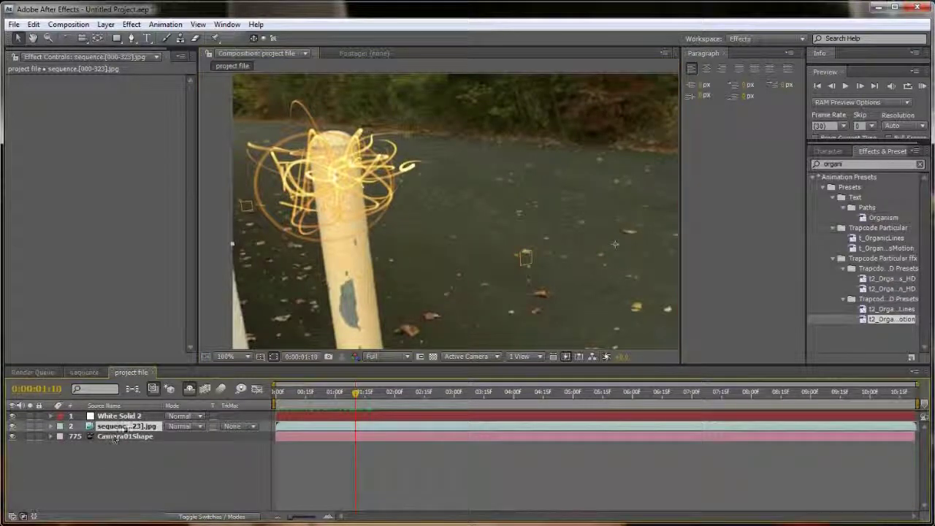
pyautogui.hotkey('ctrl', 'd')
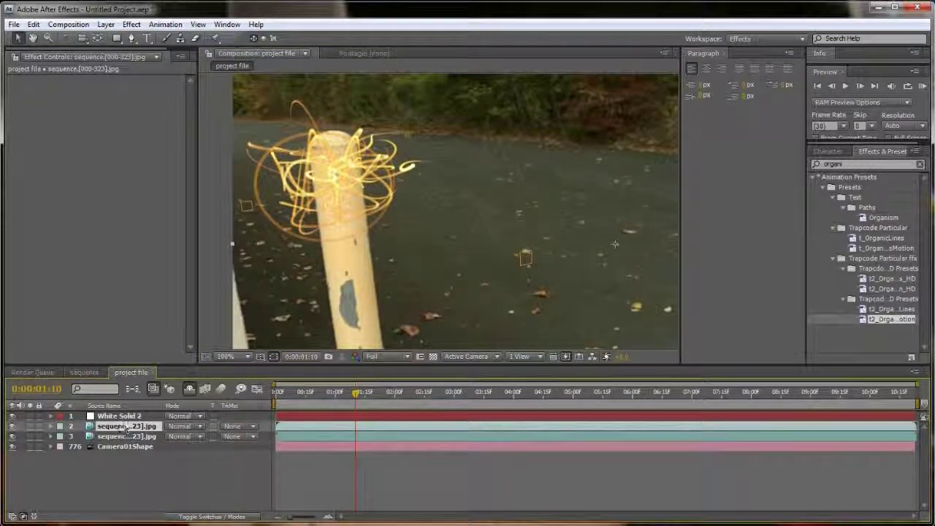
pyautogui.moveTo(116, 428); pyautogui.dragTo(144, 422)
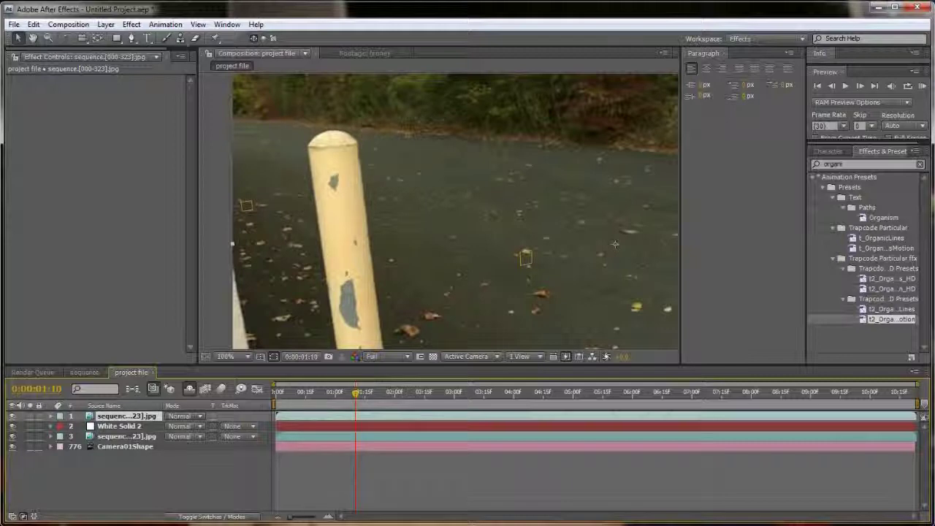
# - Draw a closed Pen tool mask around the yellow post on the duplicated footage layer
pyautogui.scroll(-2, 378, 123)
pyautogui.click(132, 38)
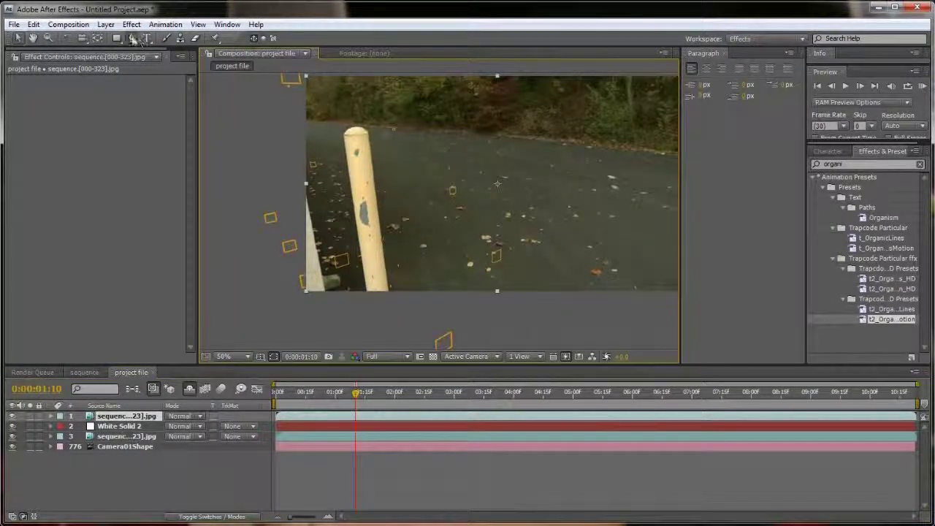
pyautogui.click(365, 307)
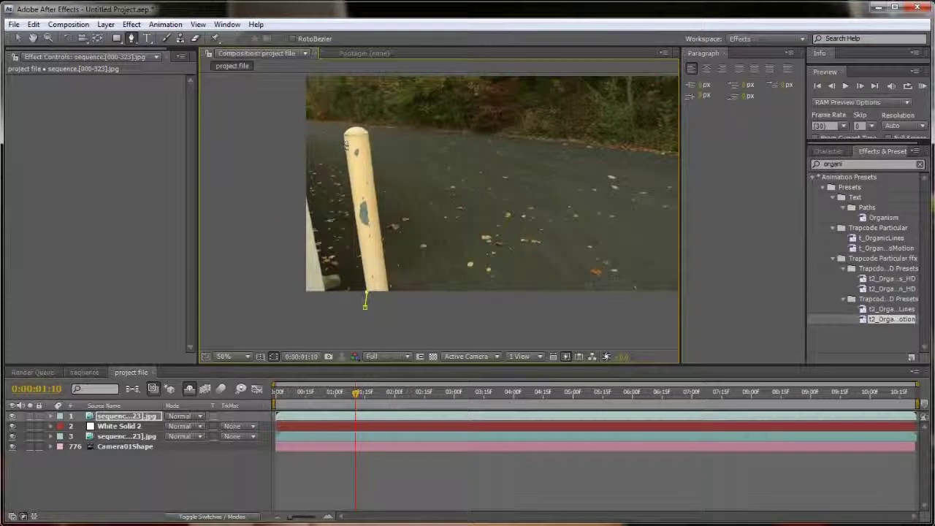
pyautogui.click(368, 135)
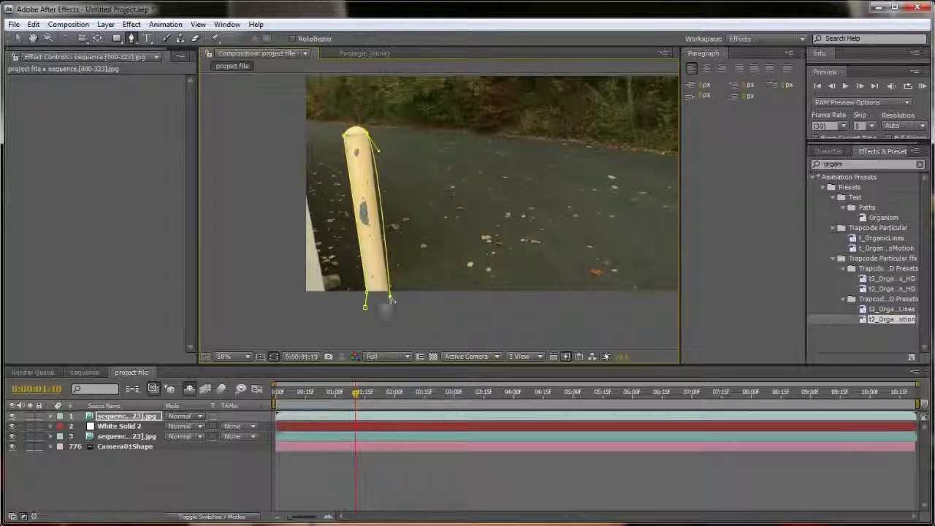
pyautogui.click(365, 308)
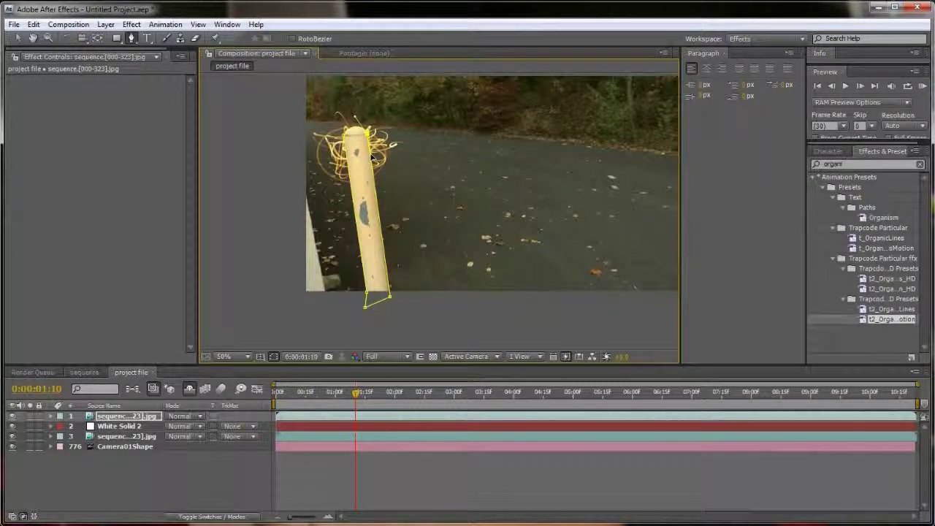
# - Keyframe the Mask Path at 0:00:01:10 and shift the mask to follow the post at 0:00:01:23 and 0:00:01:26
pyautogui.hotkey('alt', 'shift', 'm')
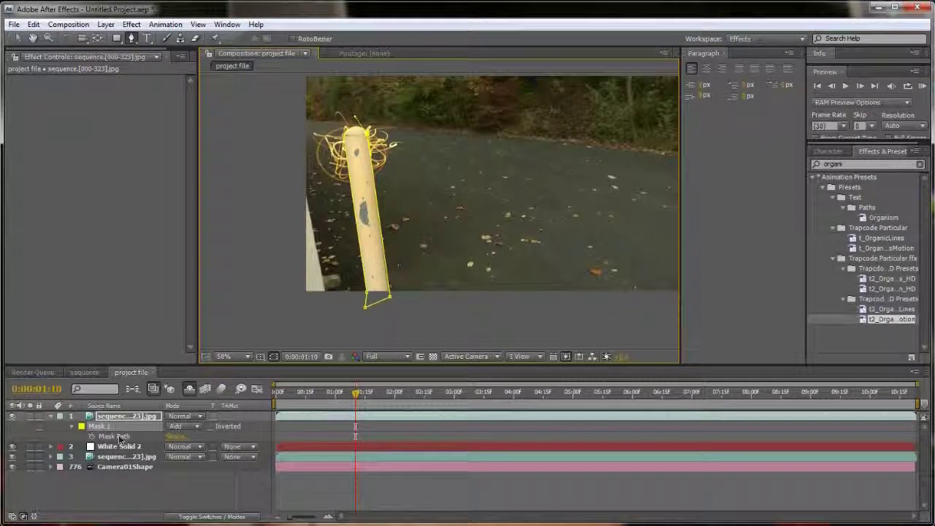
pyautogui.moveTo(356, 392); pyautogui.dragTo(381, 394)
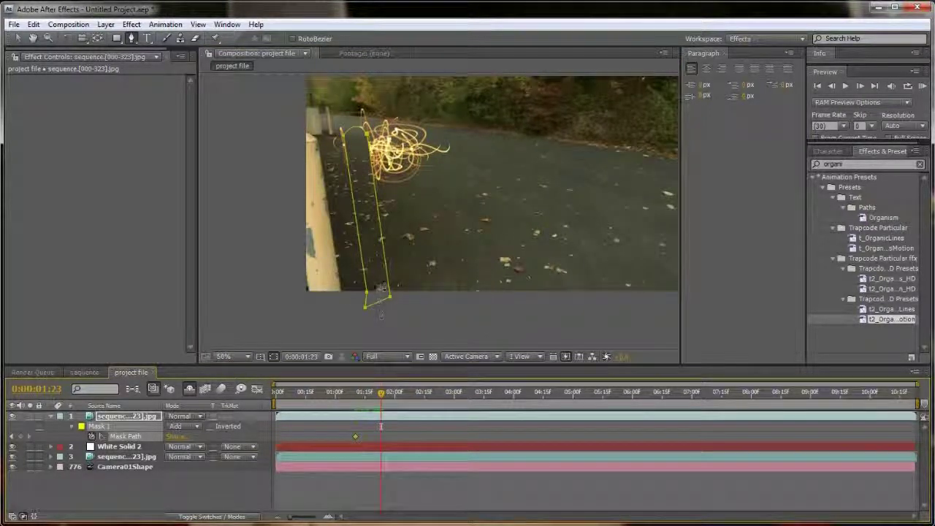
pyautogui.moveTo(391, 283); pyautogui.dragTo(341, 291)
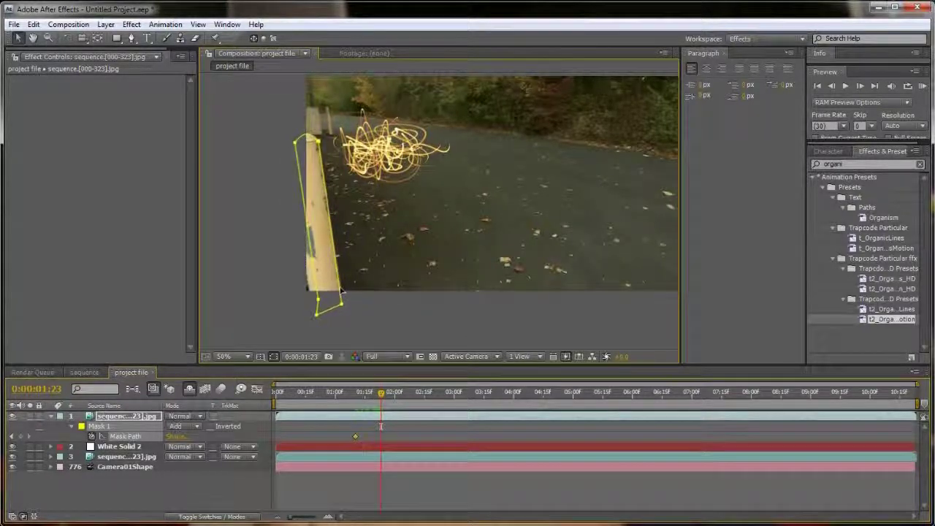
pyautogui.moveTo(380, 425); pyautogui.dragTo(387, 426)
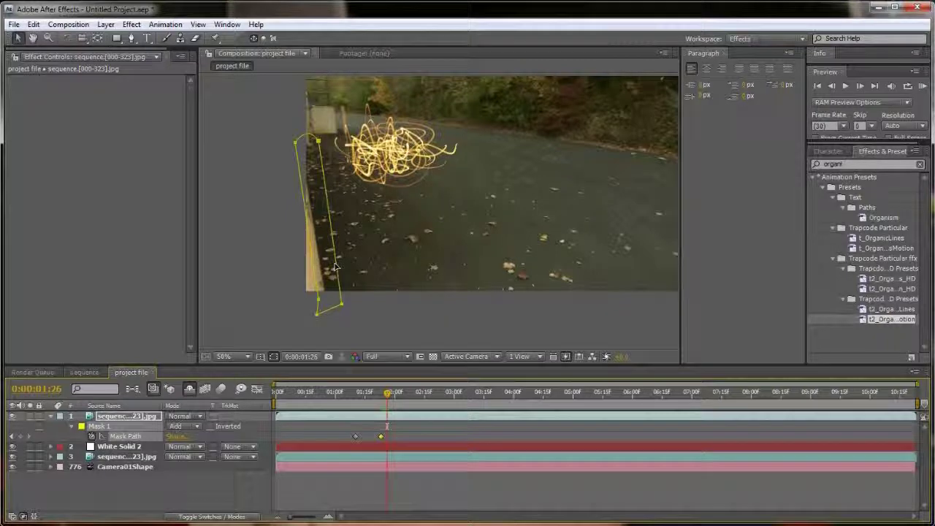
pyautogui.moveTo(334, 267); pyautogui.dragTo(317, 270)
# - Refine the post mask's shape and position with Mask Path keyframes at 0:00:01:18 and 0:00:01:15
pyautogui.moveTo(389, 400); pyautogui.dragTo(371, 398)
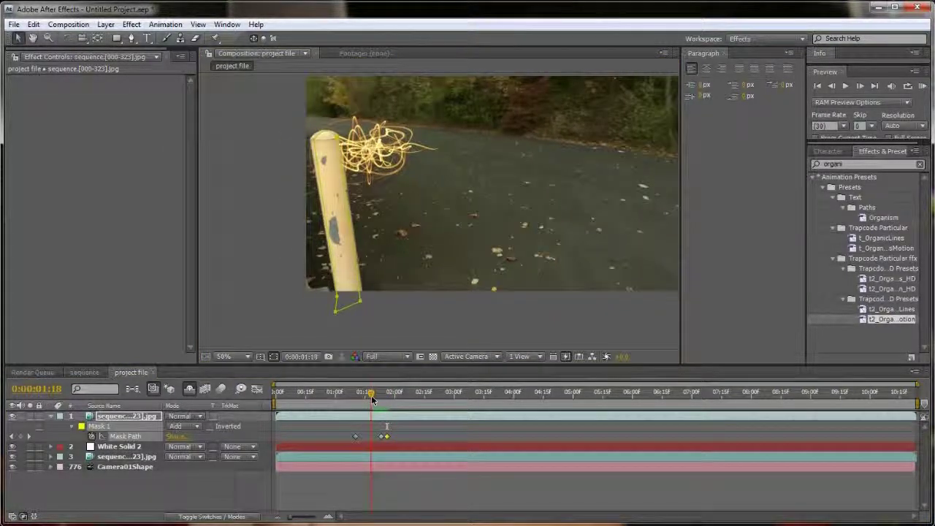
pyautogui.click(329, 156)
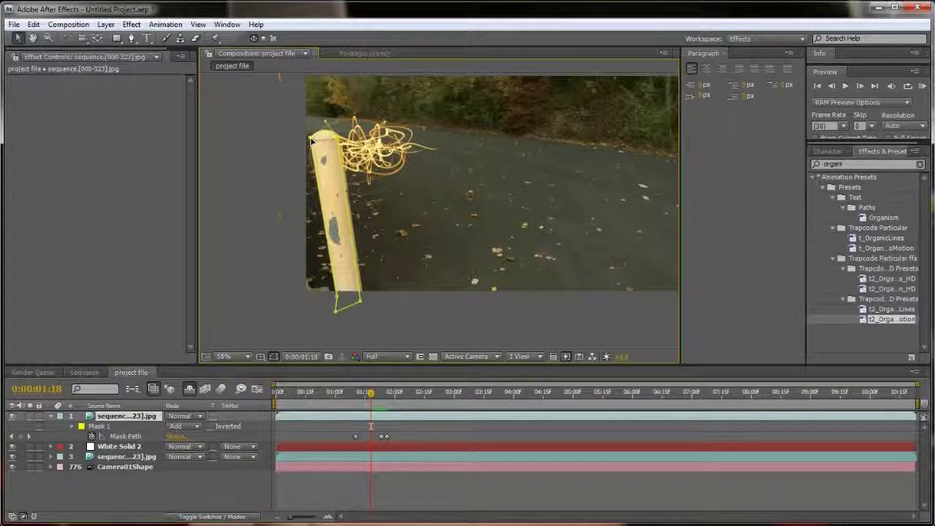
pyautogui.moveTo(313, 142); pyautogui.dragTo(340, 141)
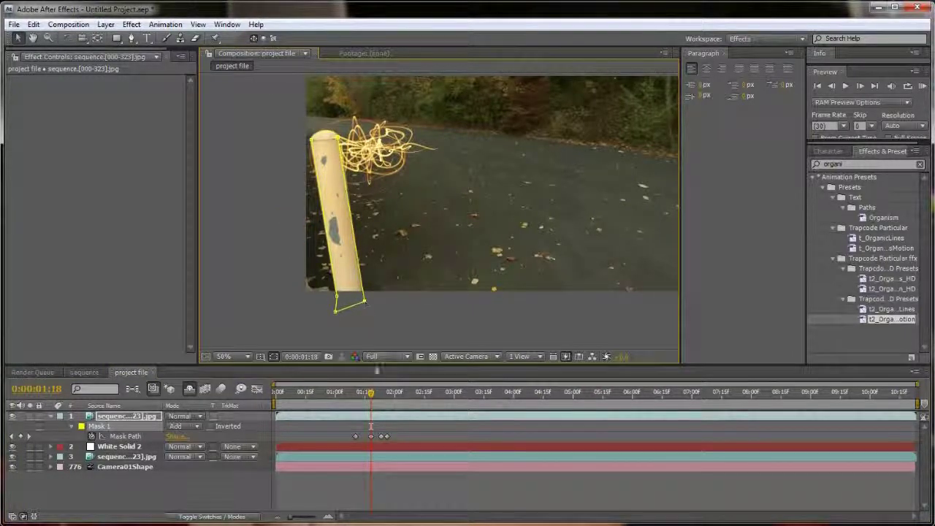
pyautogui.moveTo(372, 395); pyautogui.dragTo(365, 395)
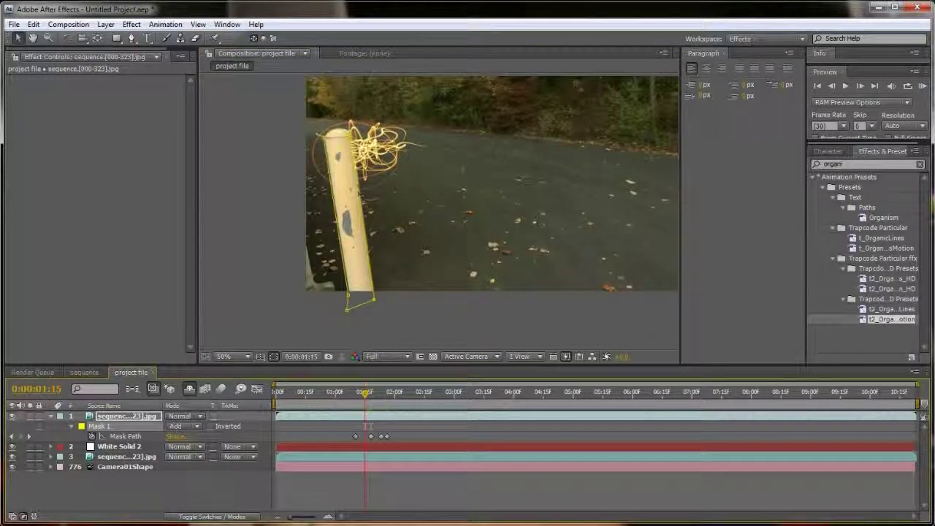
pyautogui.click(125, 436)
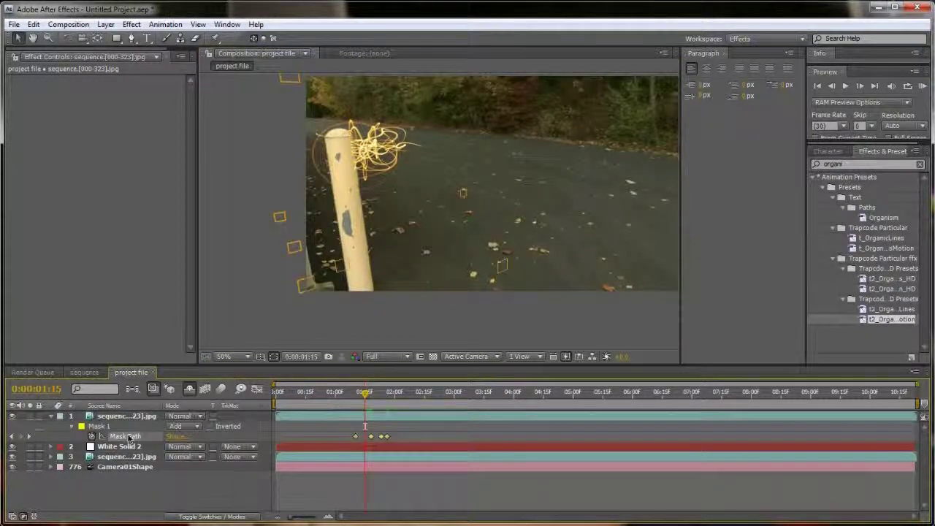
pyautogui.moveTo(349, 138); pyautogui.dragTo(351, 139)
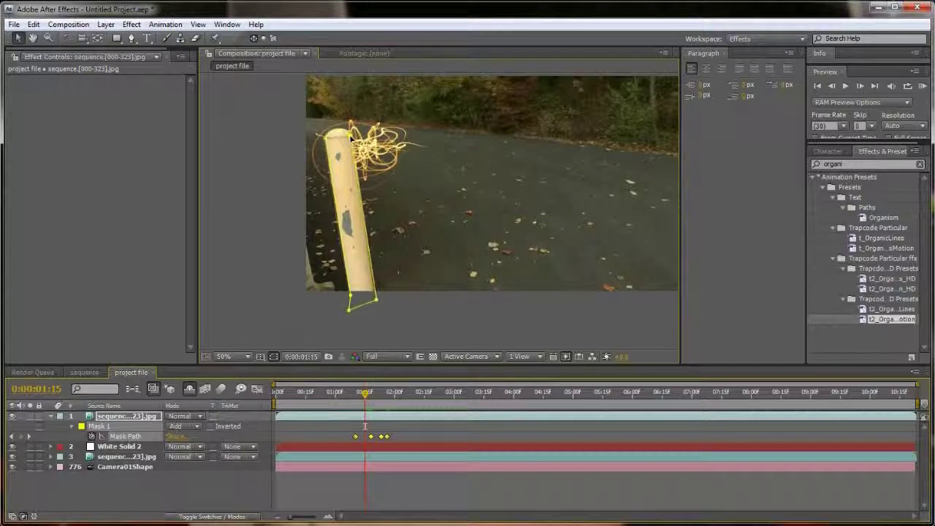
# - Move the mask onto the post at 0:00:00:28 and adjust its corner points to fit the post's edges
pyautogui.click(369, 396)
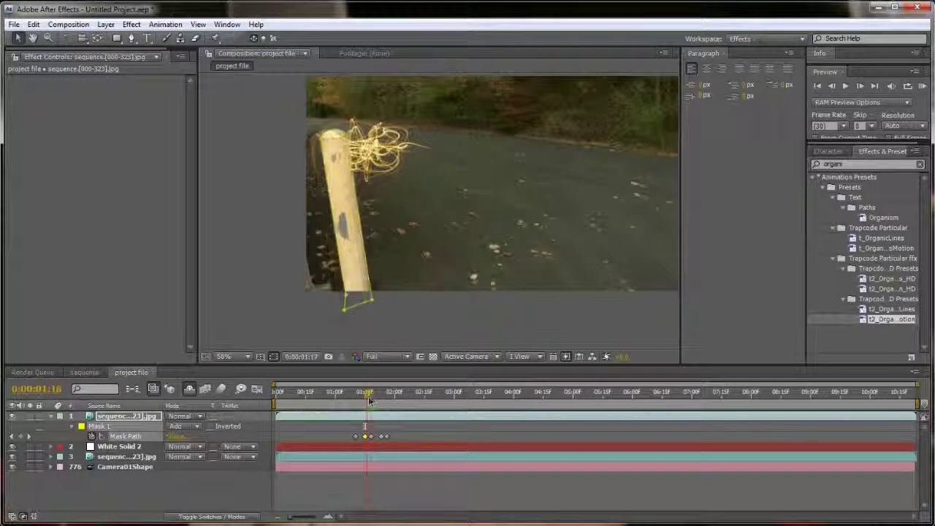
pyautogui.moveTo(370, 403); pyautogui.dragTo(330, 404)
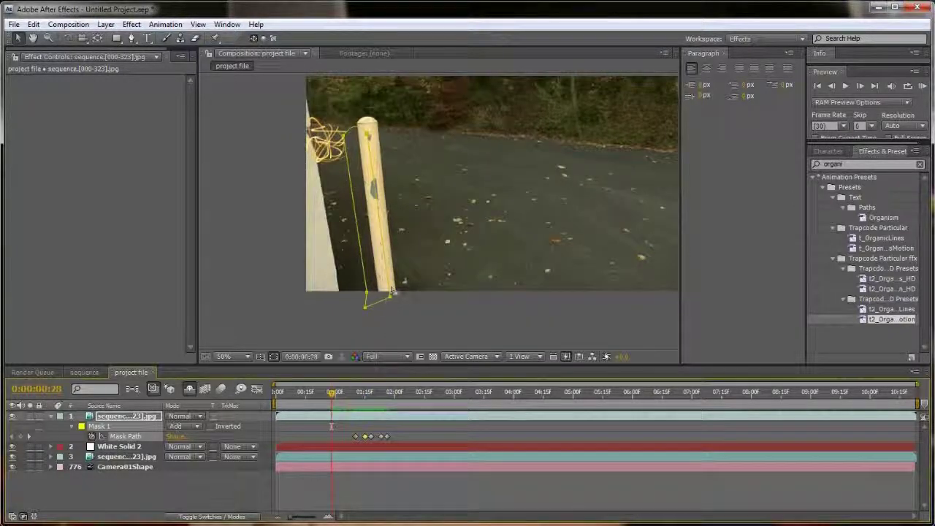
pyautogui.moveTo(390, 291); pyautogui.dragTo(396, 282)
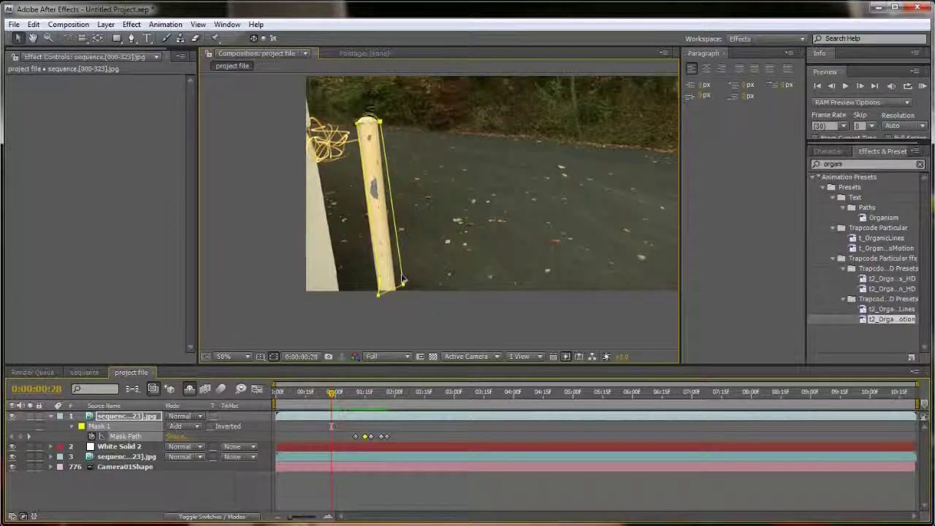
pyautogui.moveTo(402, 281); pyautogui.dragTo(404, 283)
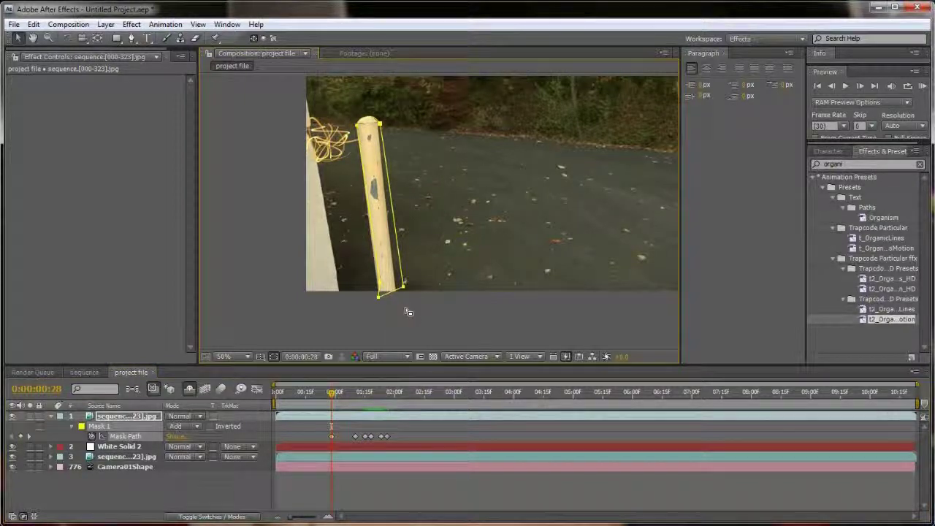
pyautogui.click(406, 291)
pyautogui.click(386, 283)
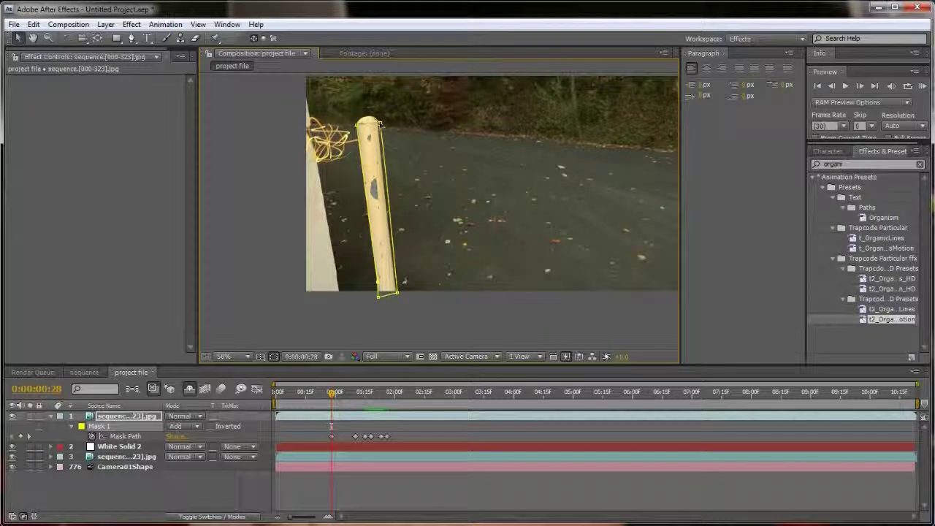
# - Check the mask's fit around 0:00:01:10 and solo the masked footage layer temporarily to inspect the cut-out post
pyautogui.moveTo(337, 392); pyautogui.dragTo(356, 408)
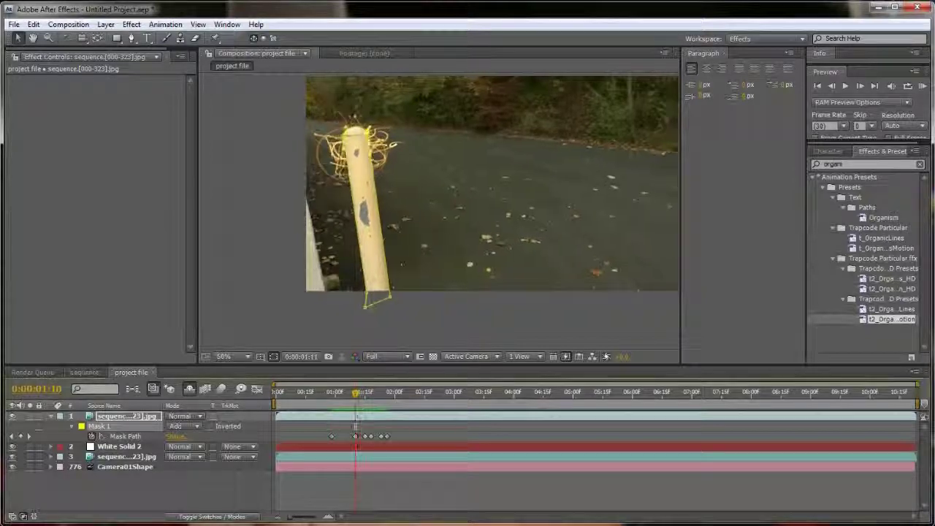
pyautogui.click(342, 484)
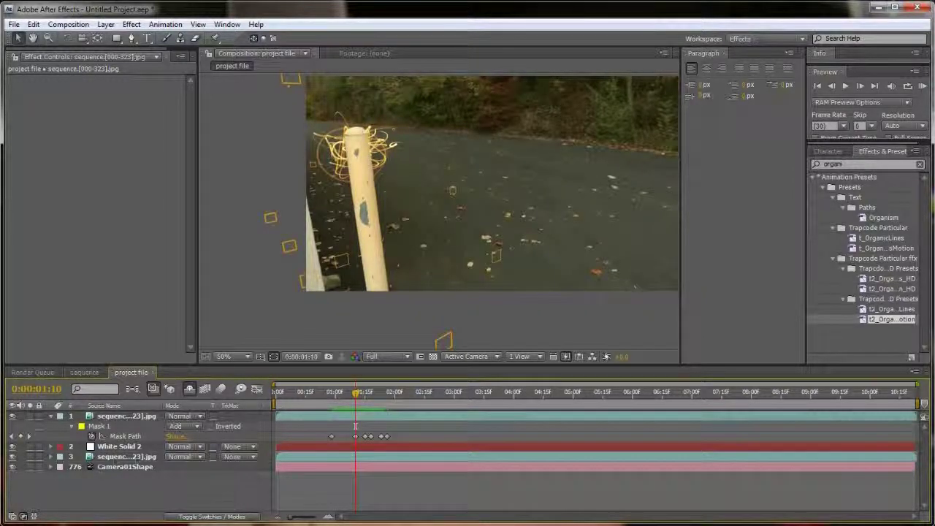
pyautogui.click(30, 416)
pyautogui.moveTo(355, 392)
pyautogui.mouseDown()
pyautogui.moveTo(378, 389)
pyautogui.moveTo(350, 393)
pyautogui.mouseUp()
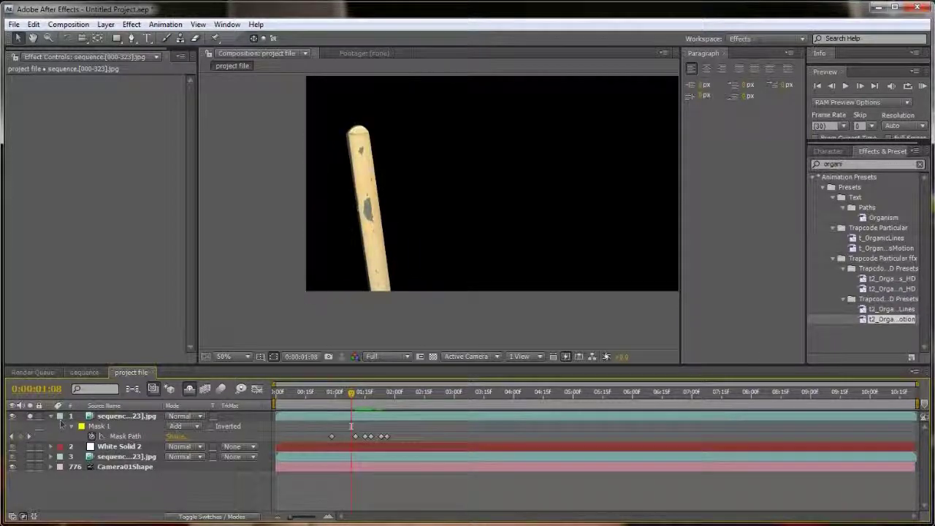
pyautogui.click(30, 415)
# - Scrub through the shot around 0:00:03:11 to 0:00:03:25 to examine the glowing lines against the wall and ground
pyautogui.moveTo(351, 393); pyautogui.dragTo(502, 402)
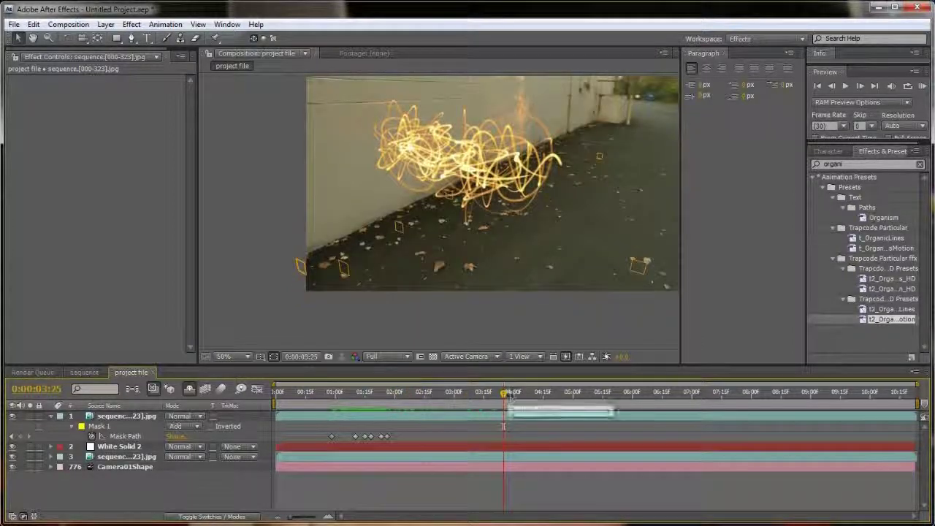
pyautogui.moveTo(517, 394); pyautogui.dragTo(476, 395)
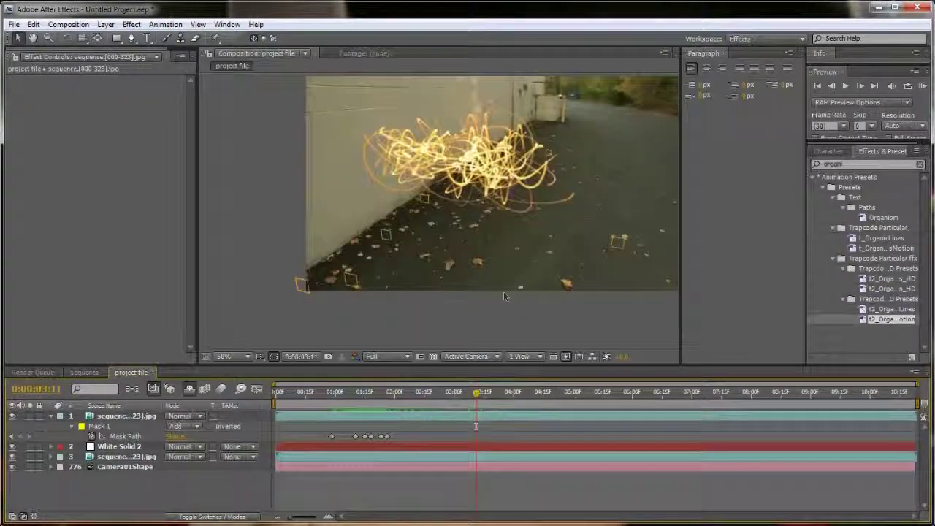
pyautogui.scroll(-2, 438, 232)
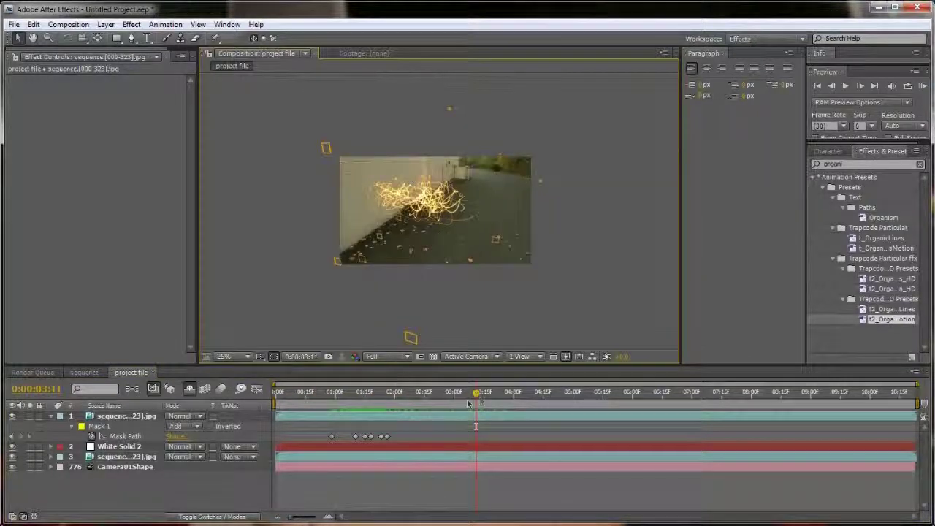
pyautogui.moveTo(469, 403); pyautogui.dragTo(494, 406)
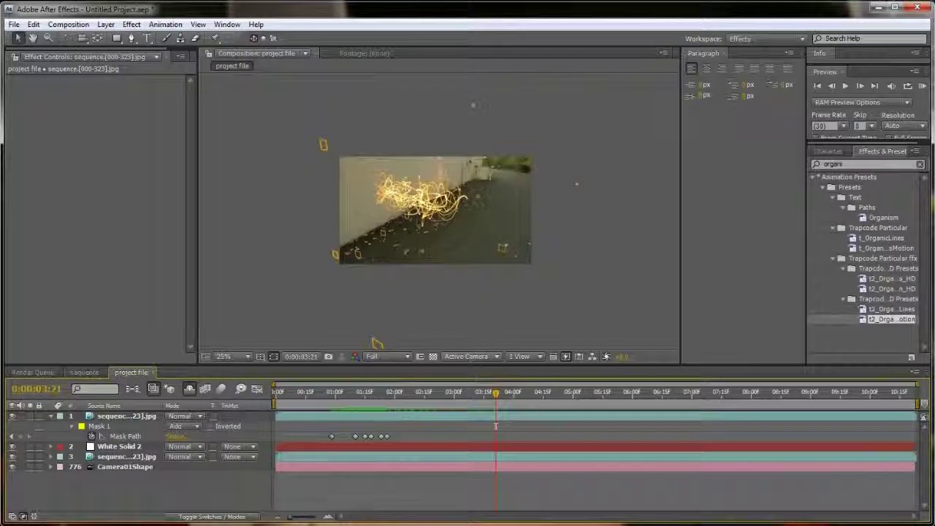
pyautogui.press('.')
pyautogui.moveTo(495, 400); pyautogui.dragTo(442, 402)
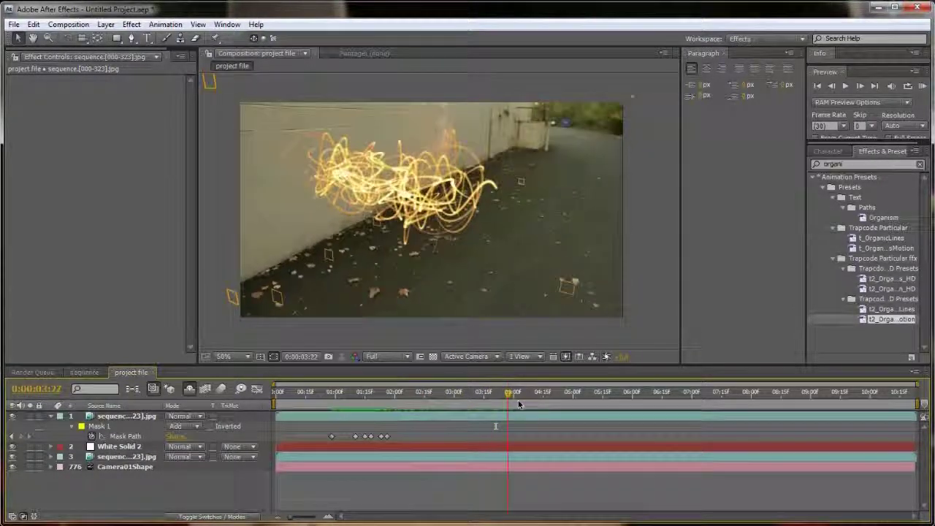